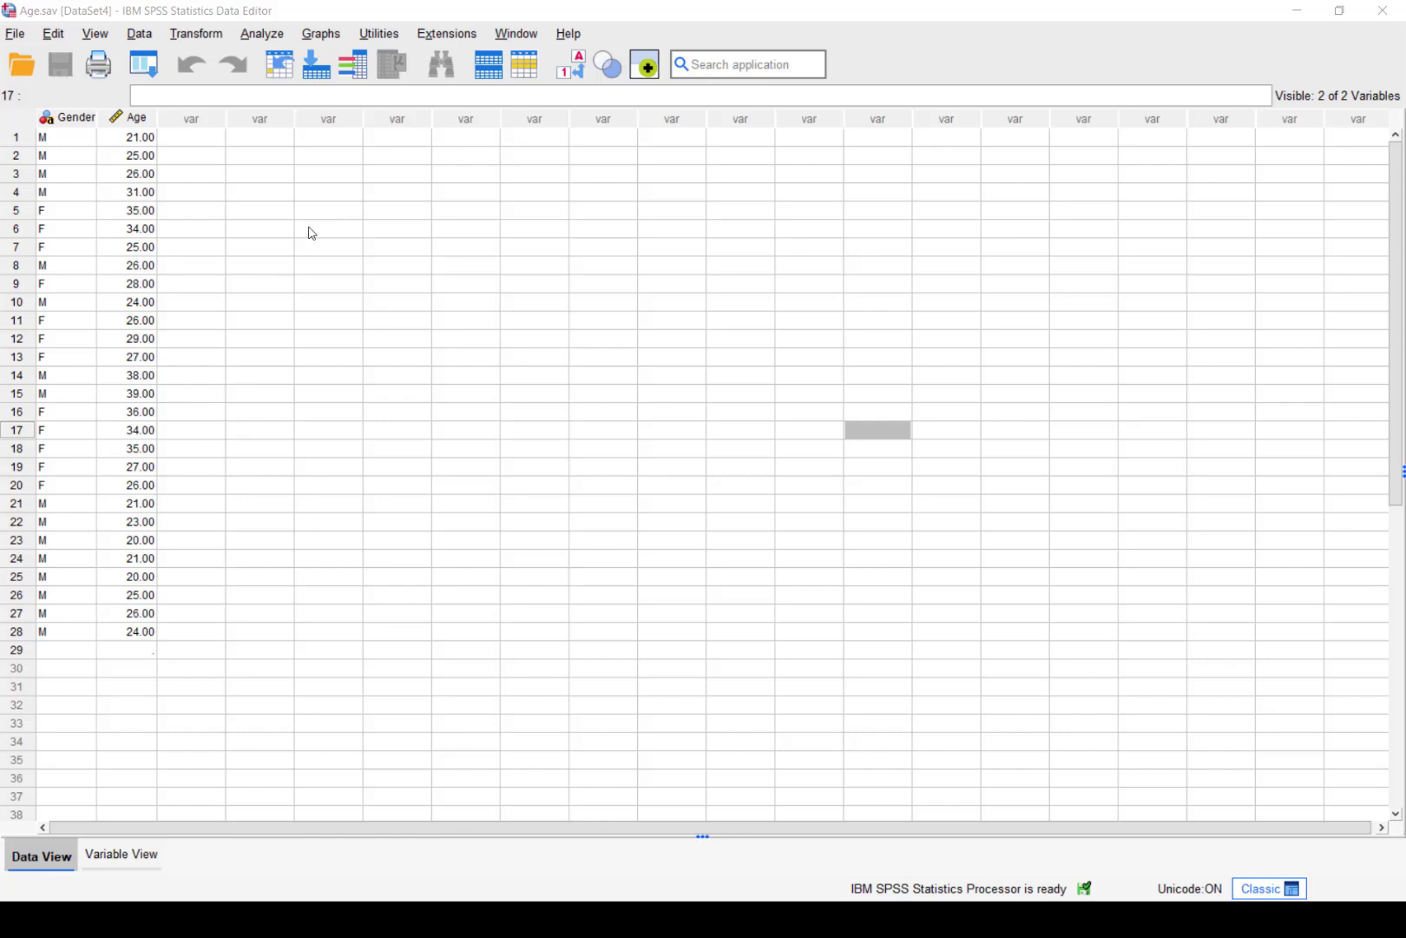
Start a new Chart Builder chart with the Simple Boxplot type placed in the preview
click(322, 34)
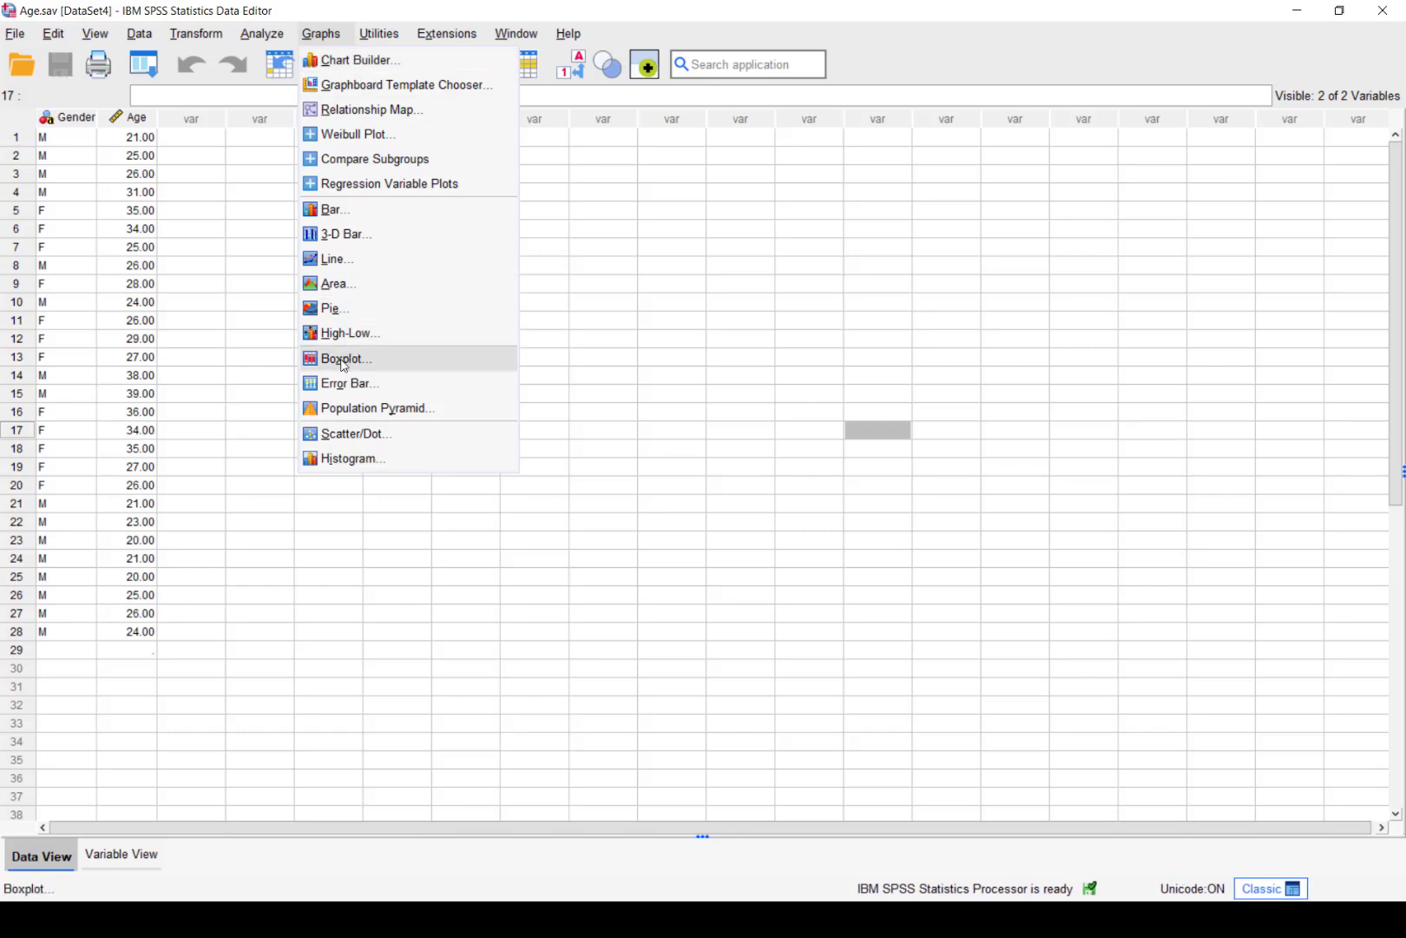
mouse_move(267, 39)
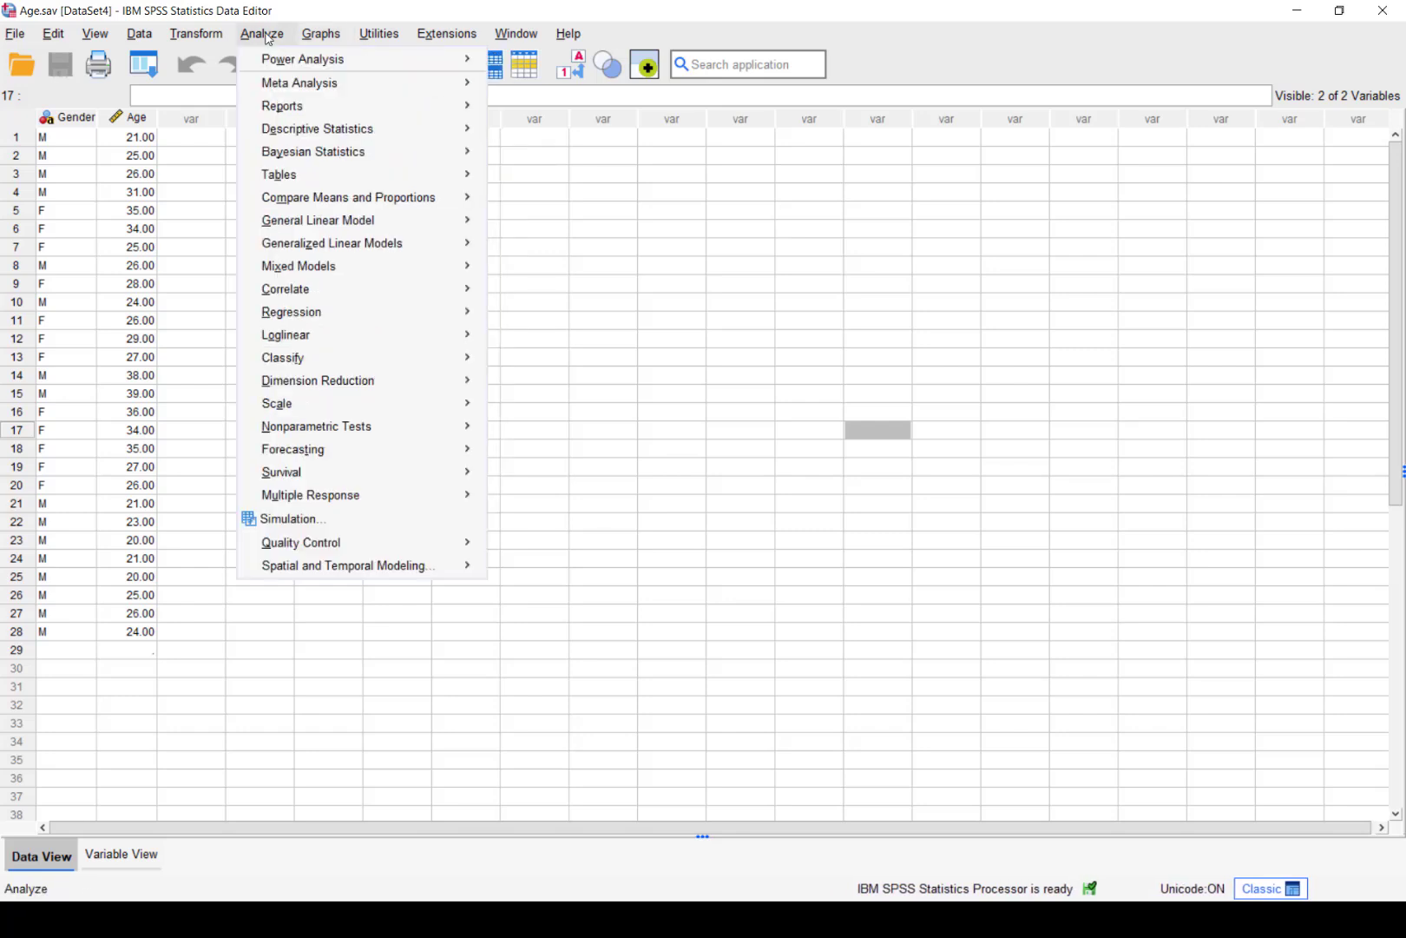
mouse_move(290, 132)
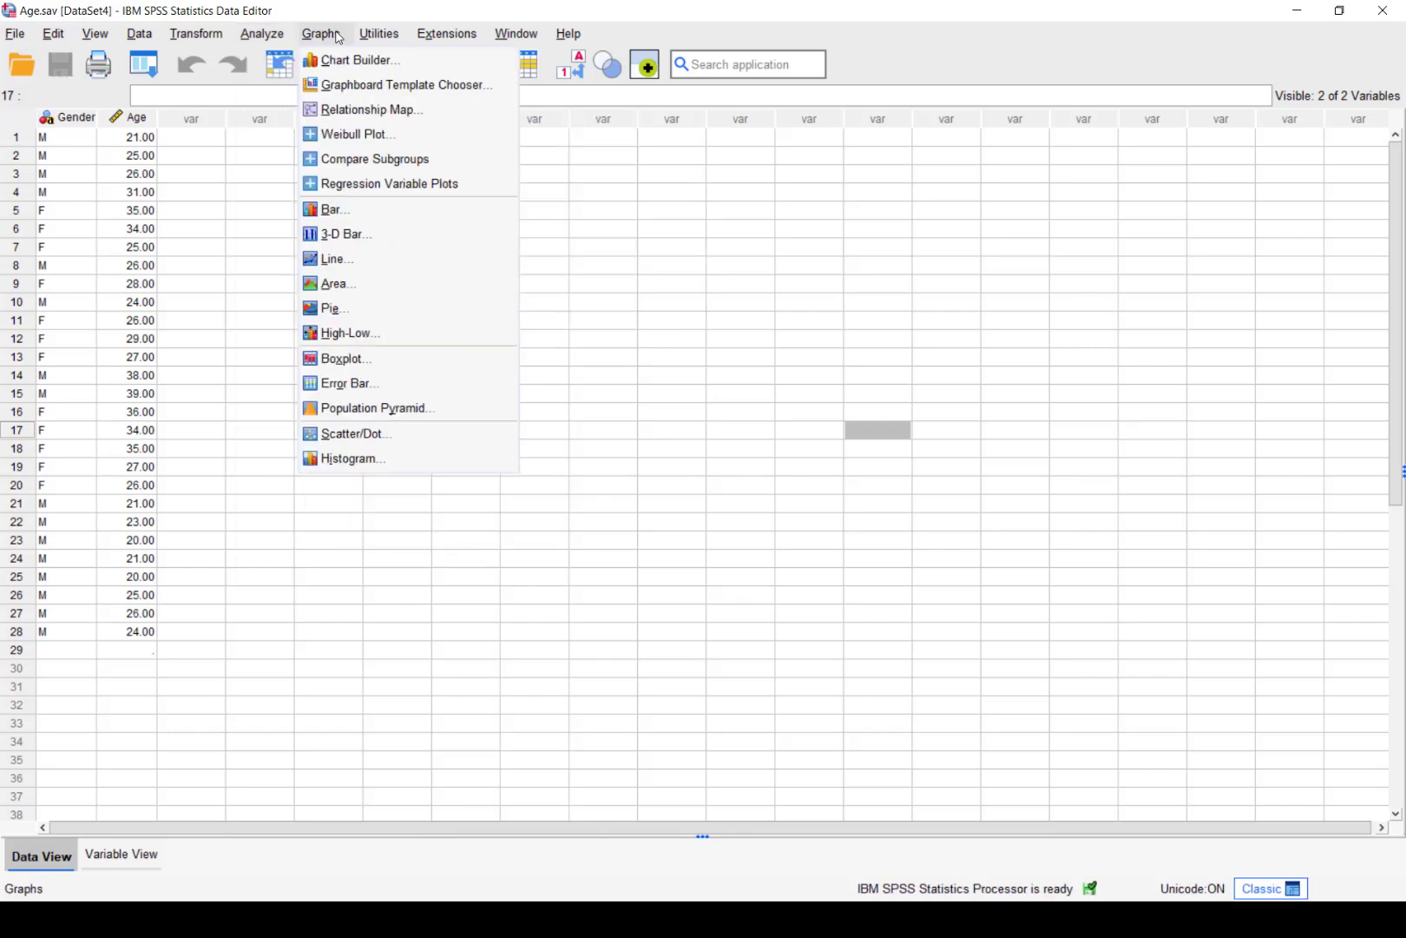
click(346, 60)
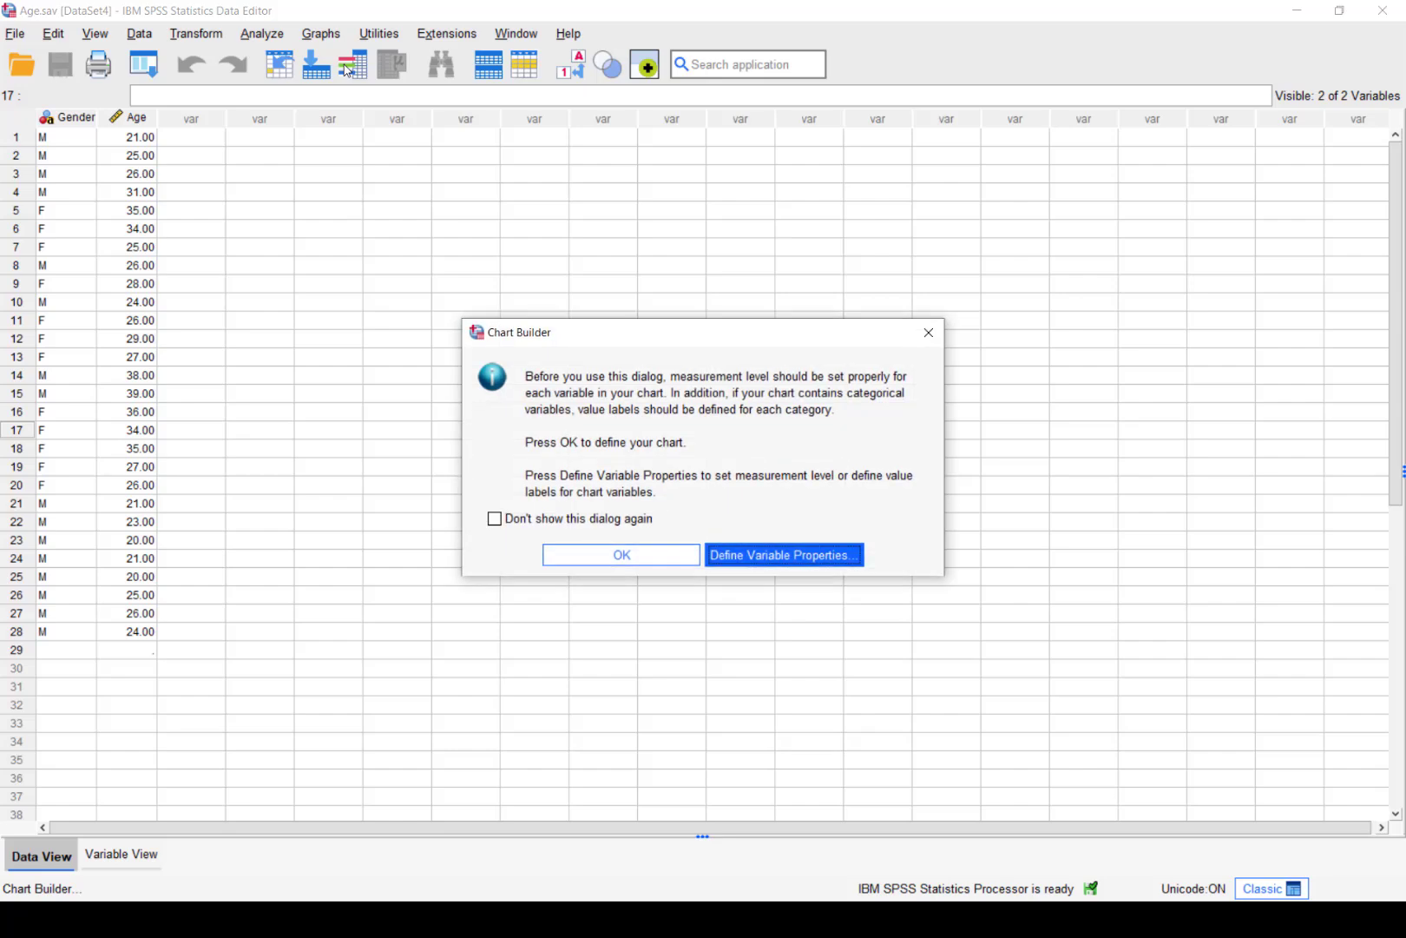
click(629, 556)
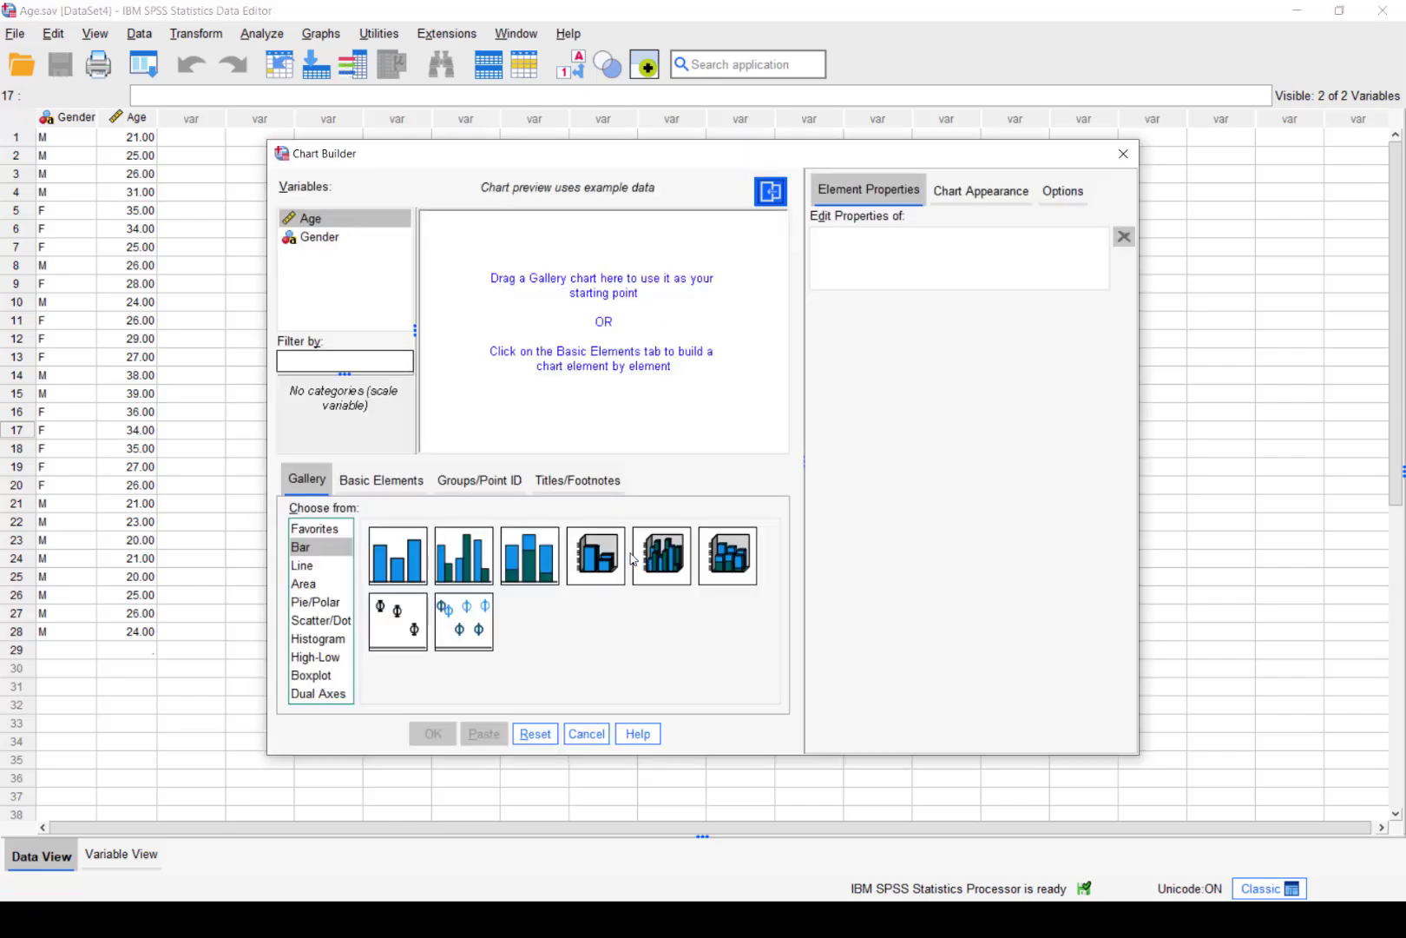
click(317, 676)
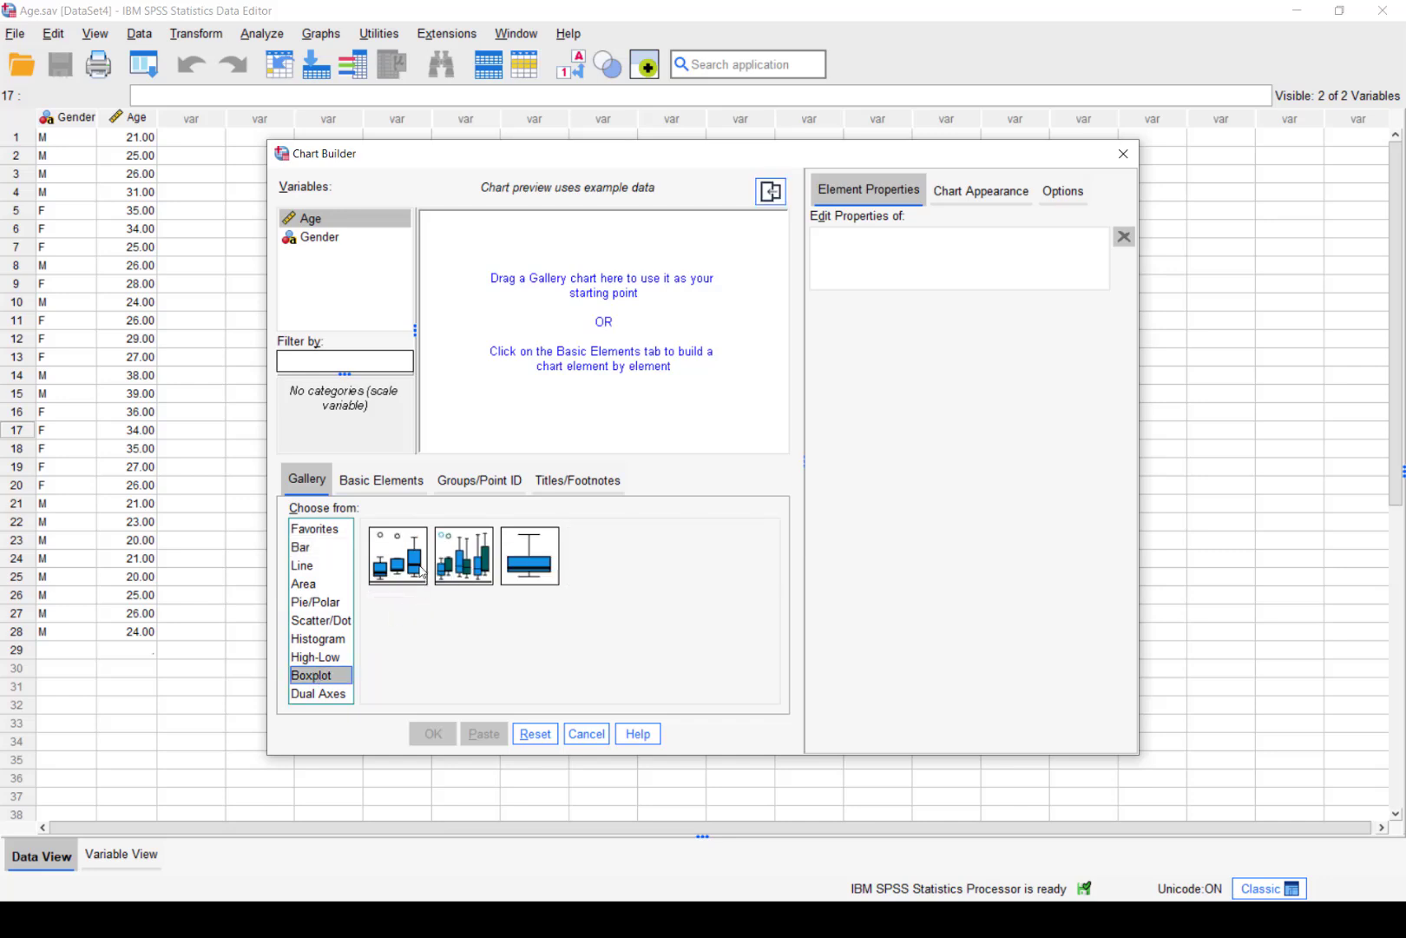
click(393, 550)
drag(396, 549, 573, 330)
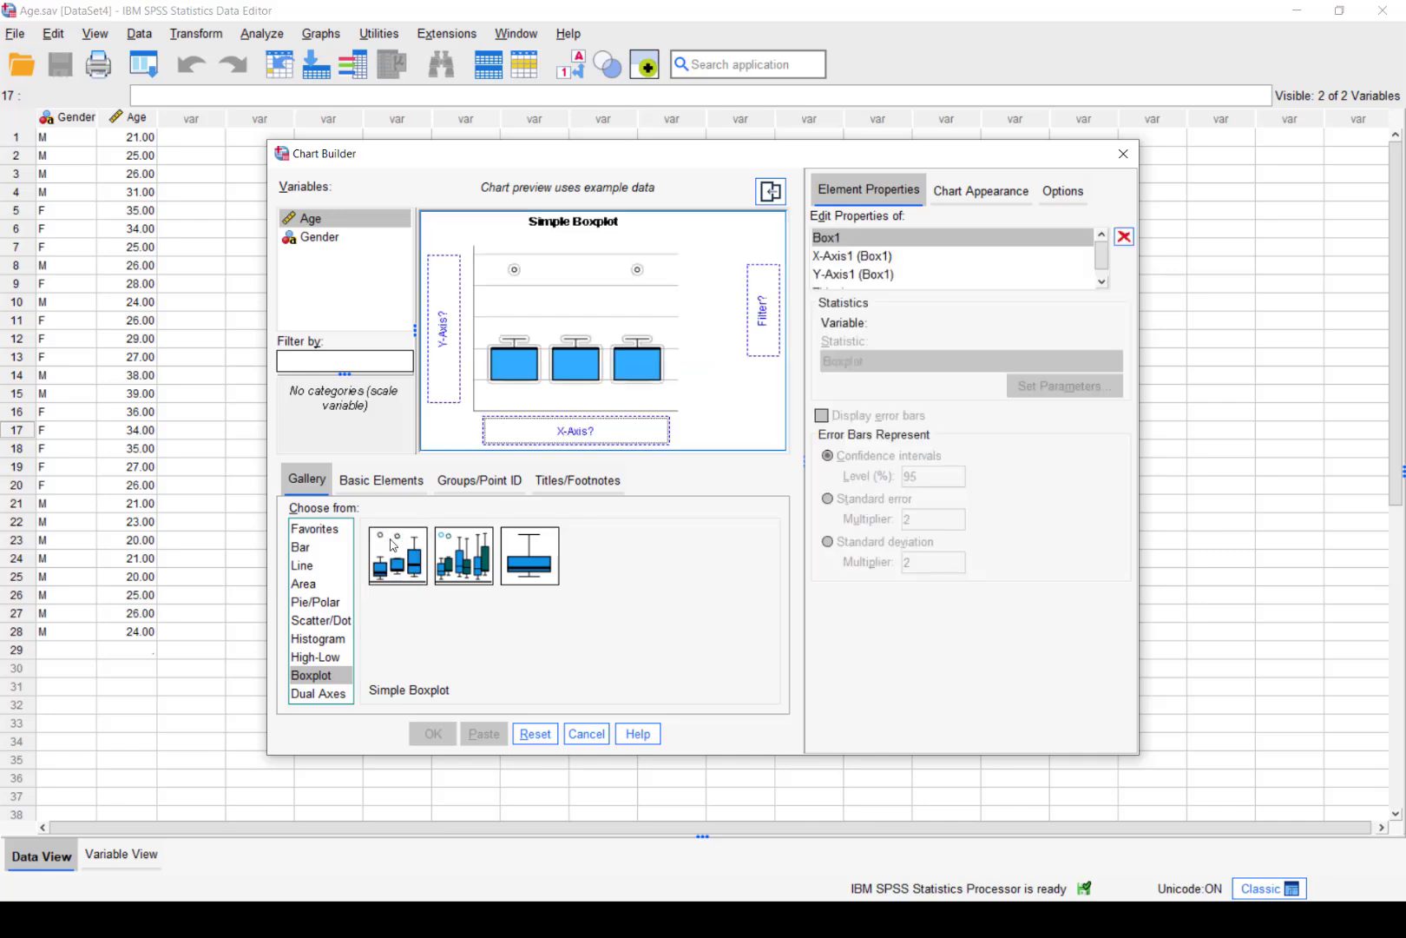
Put Age on the Y axis and Gender on the X axis, then create the boxplot
drag(317, 228, 440, 300)
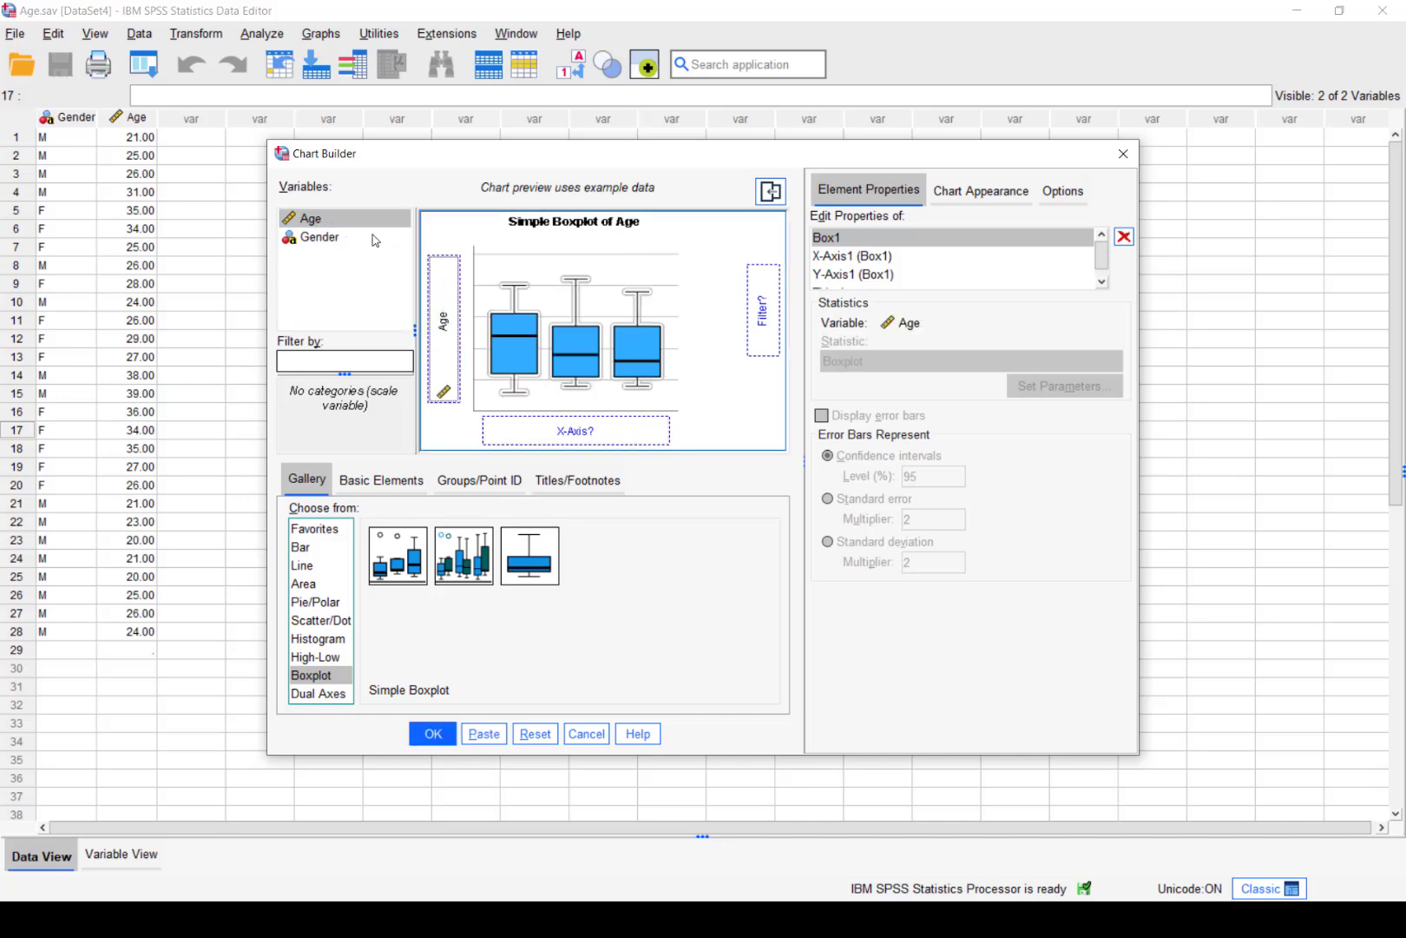
click(335, 239)
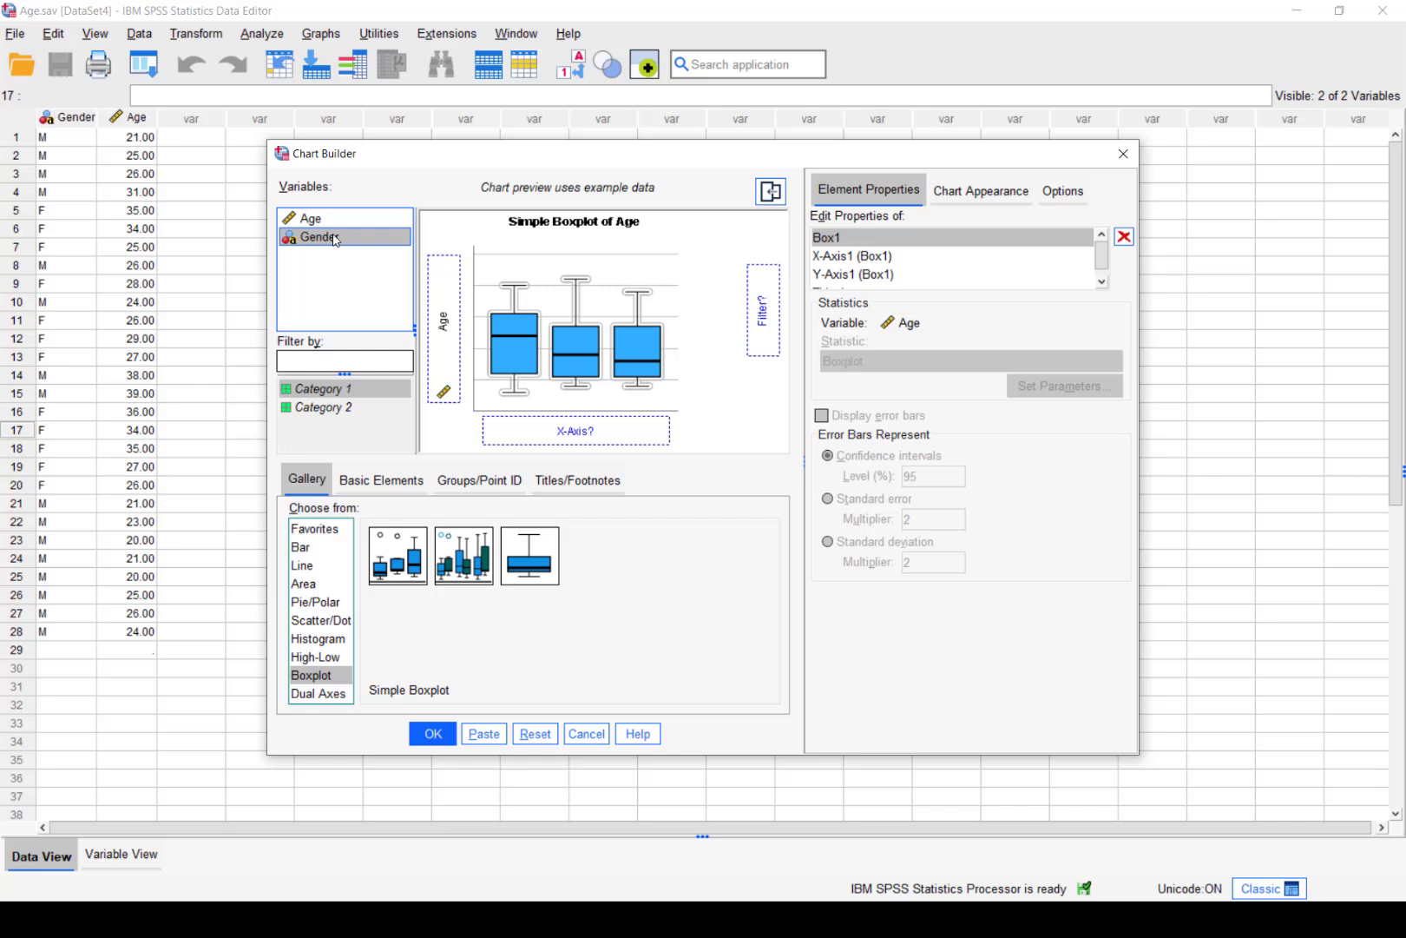
drag(335, 240, 565, 431)
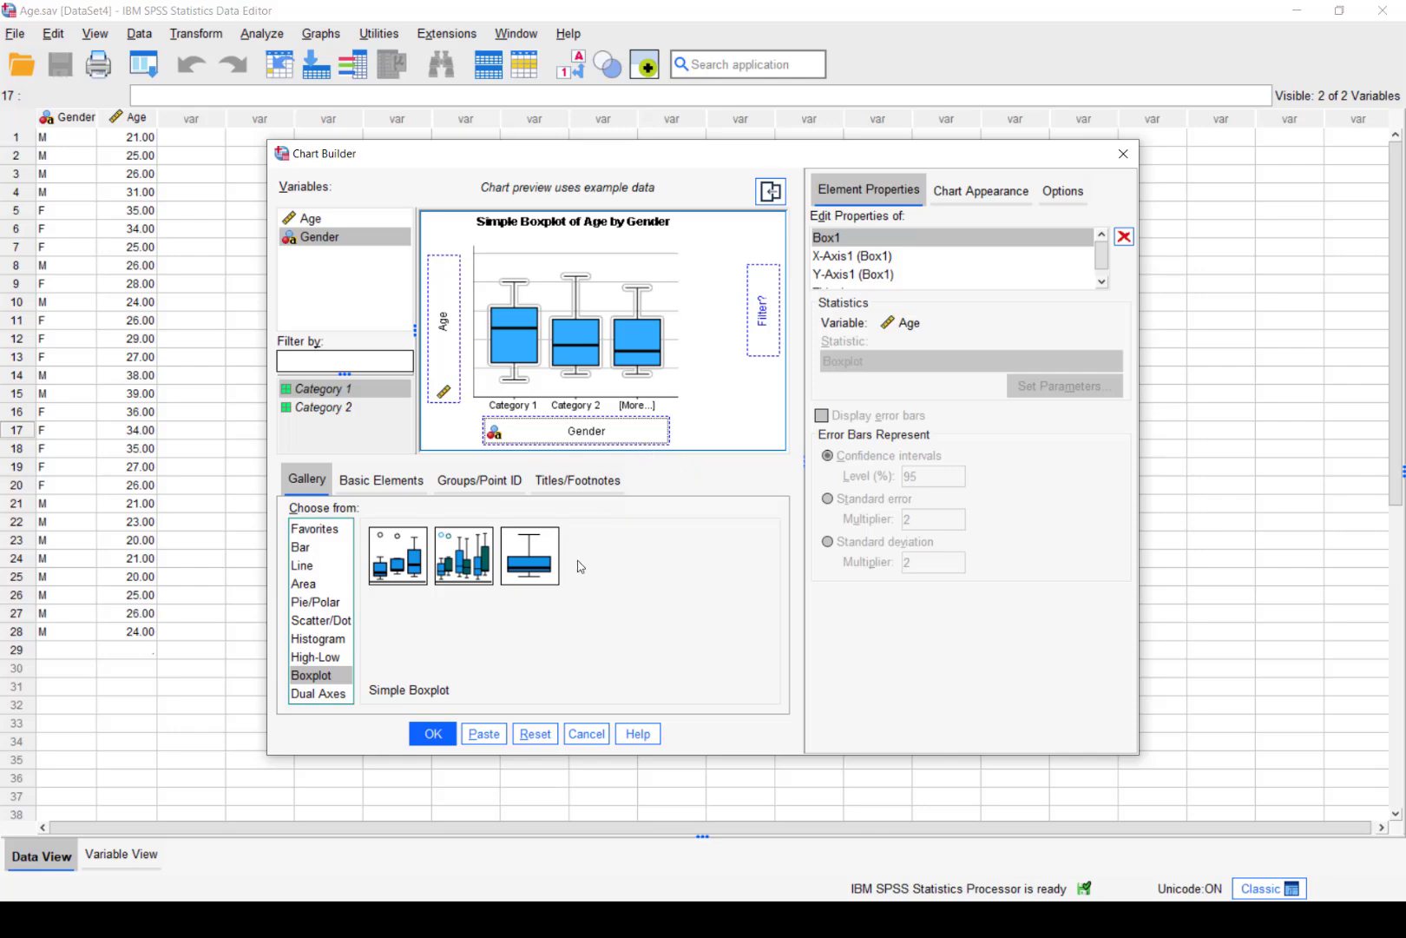
click(439, 734)
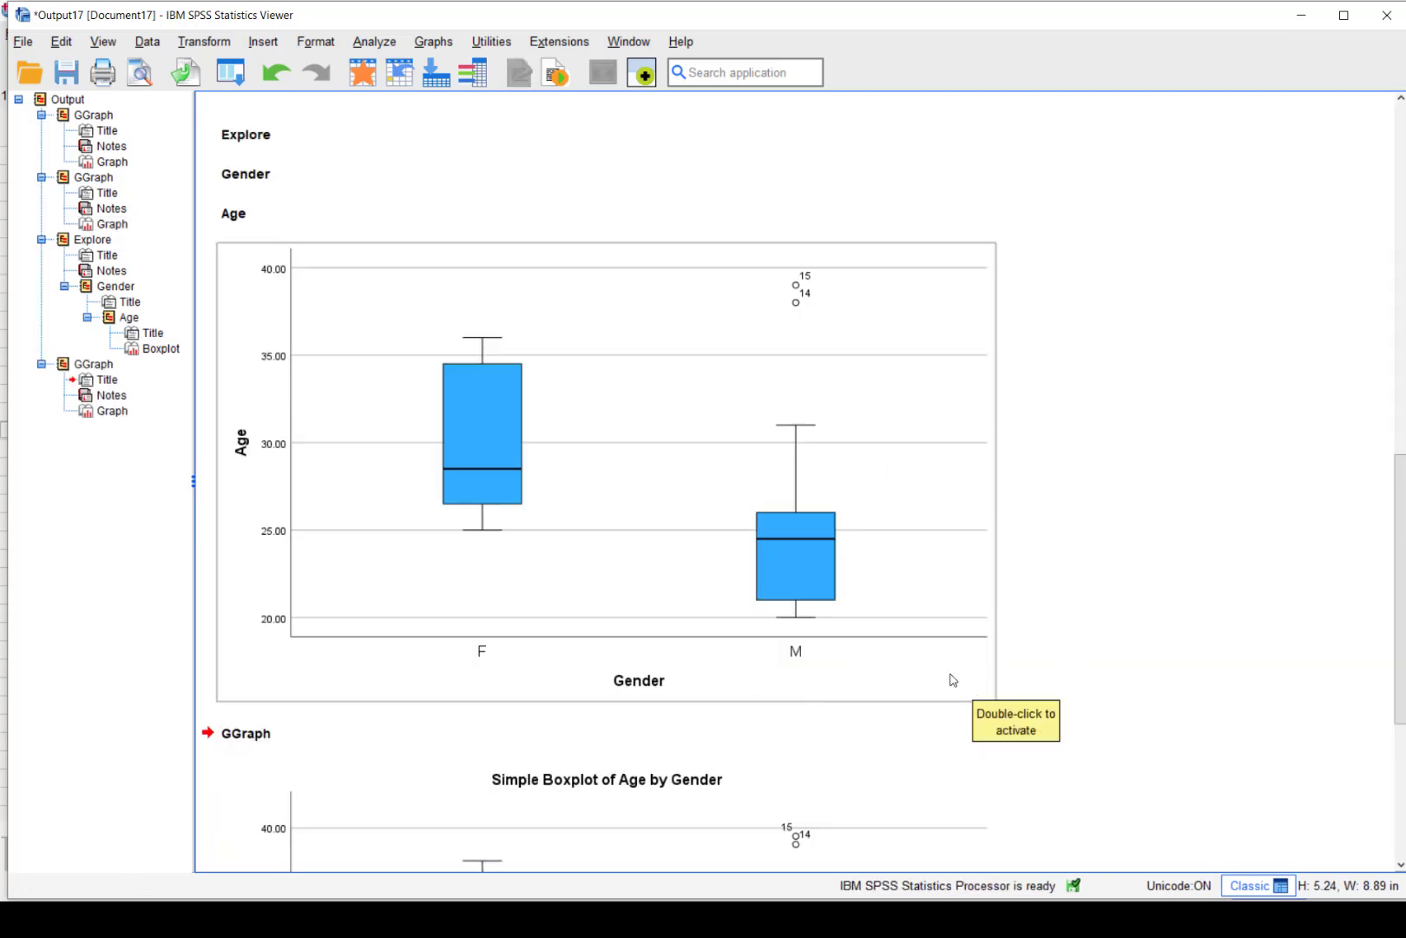
Review the F and M boxplots, then close the Output17 viewer without saving
drag(1389, 578, 1404, 762)
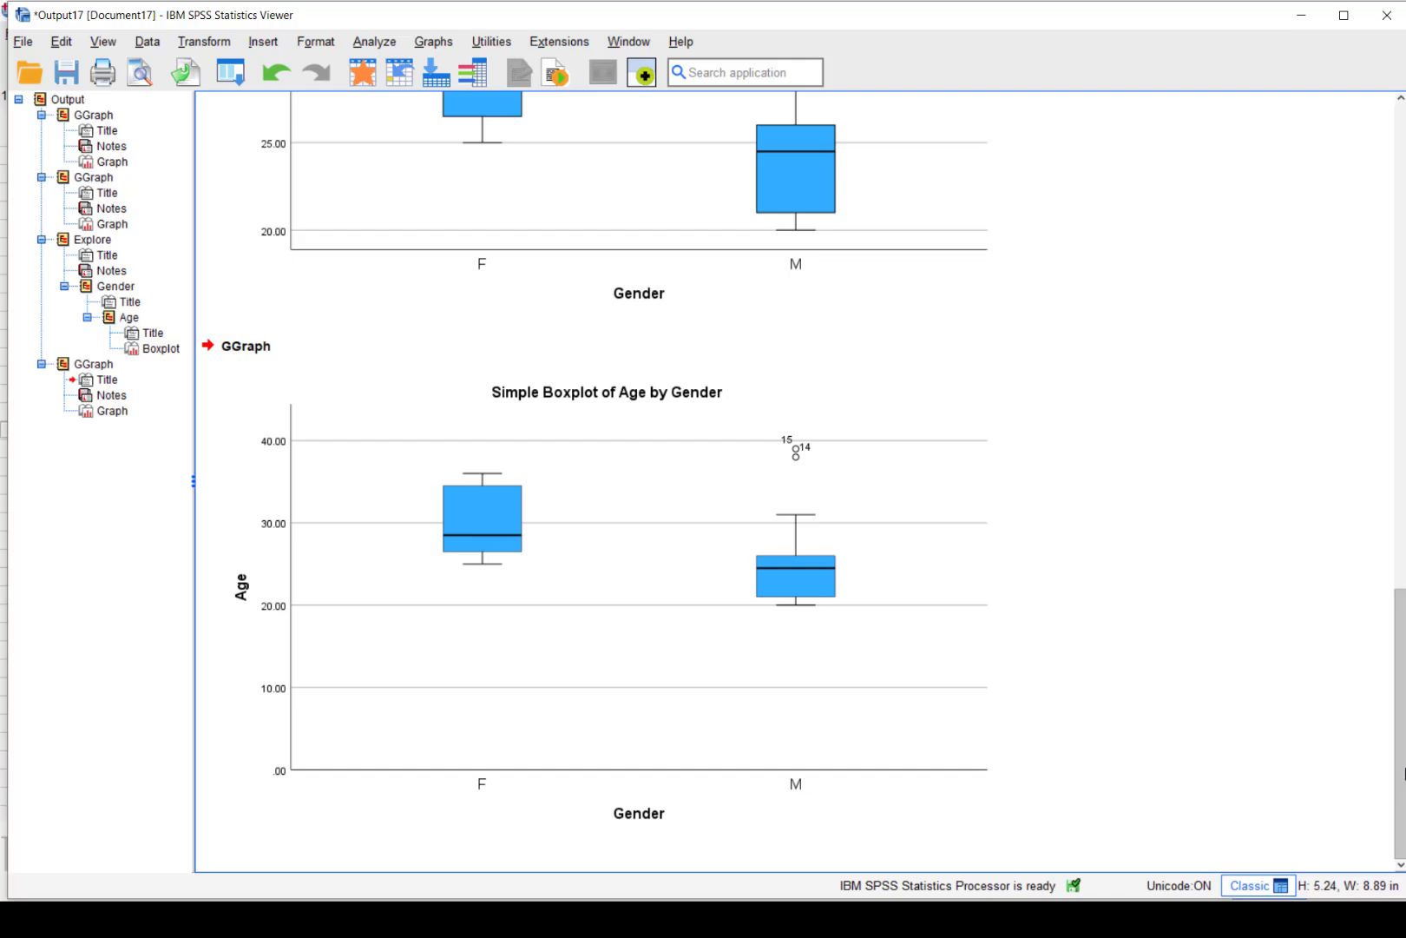
scroll(1404, 770, up, 3)
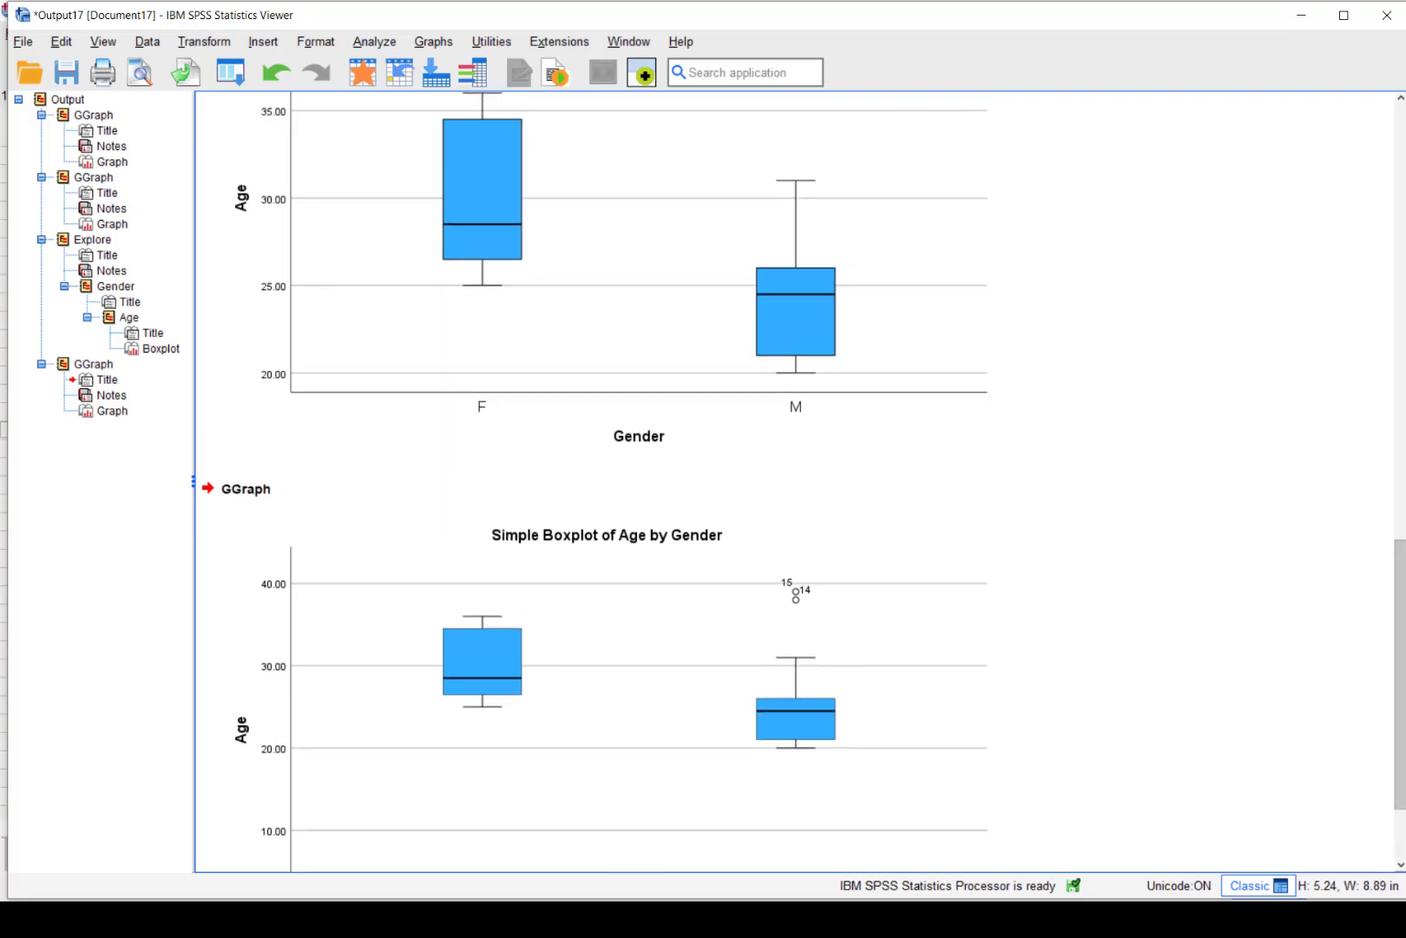
click(1387, 15)
click(709, 486)
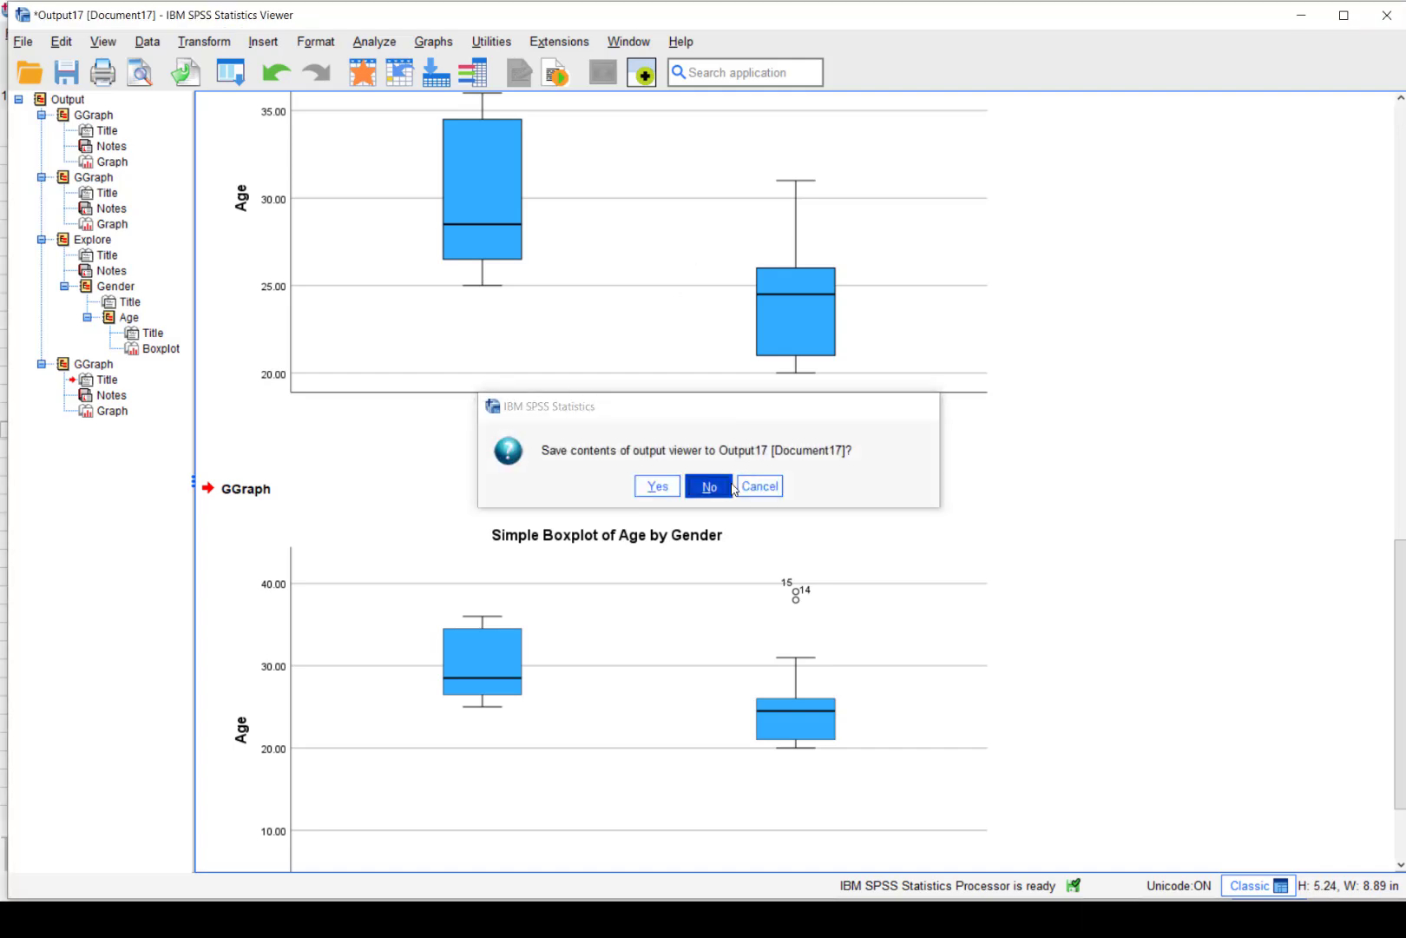
Rerun Chart Builder with the same Age-by-Gender simple boxplot to produce it in Output18
click(326, 37)
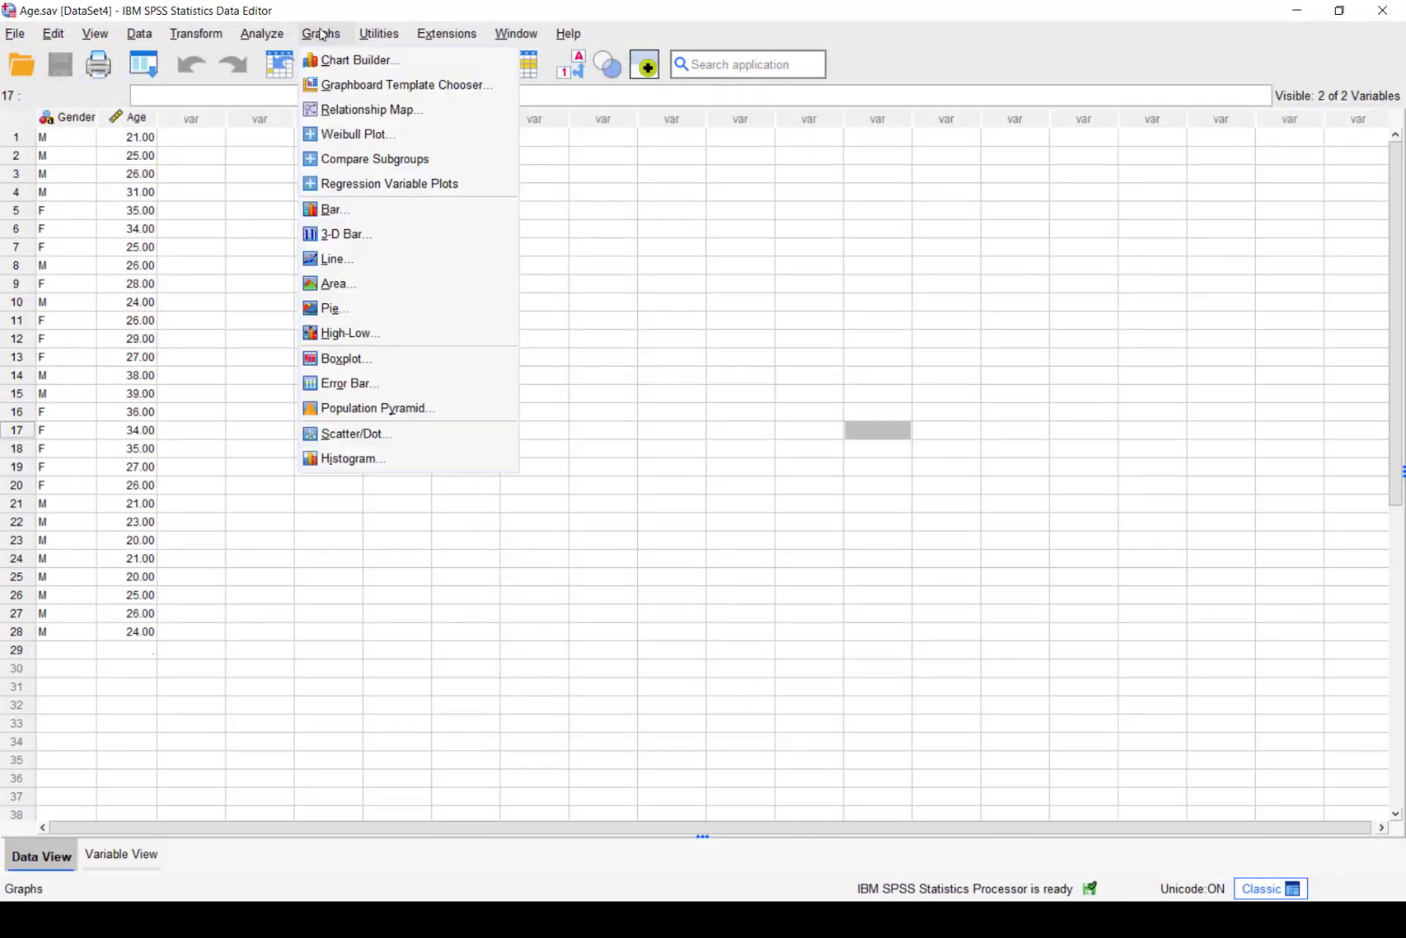
click(347, 61)
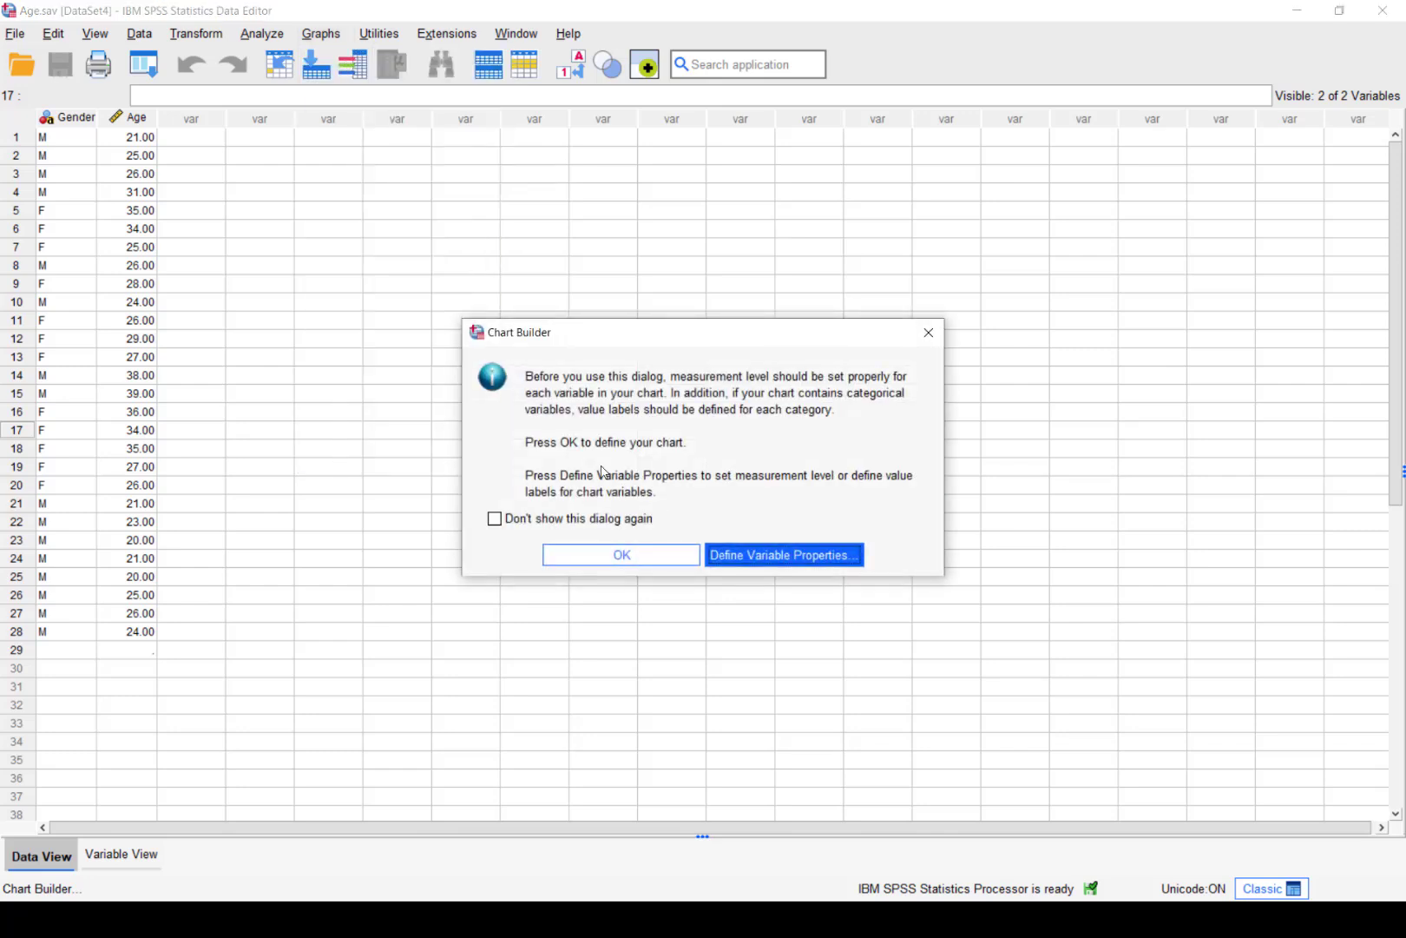
click(605, 560)
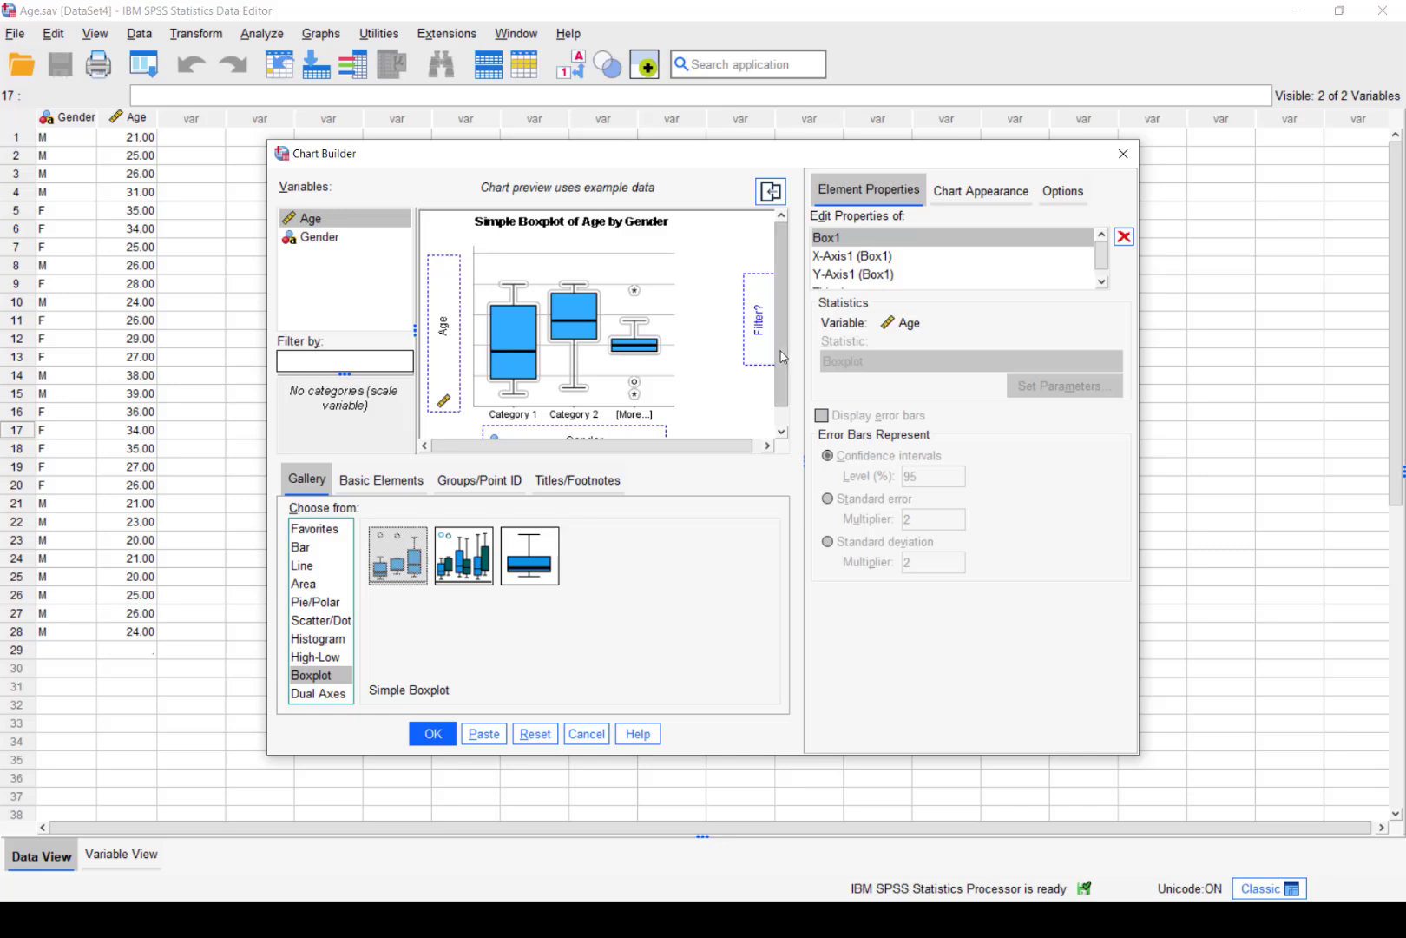
drag(779, 351, 771, 404)
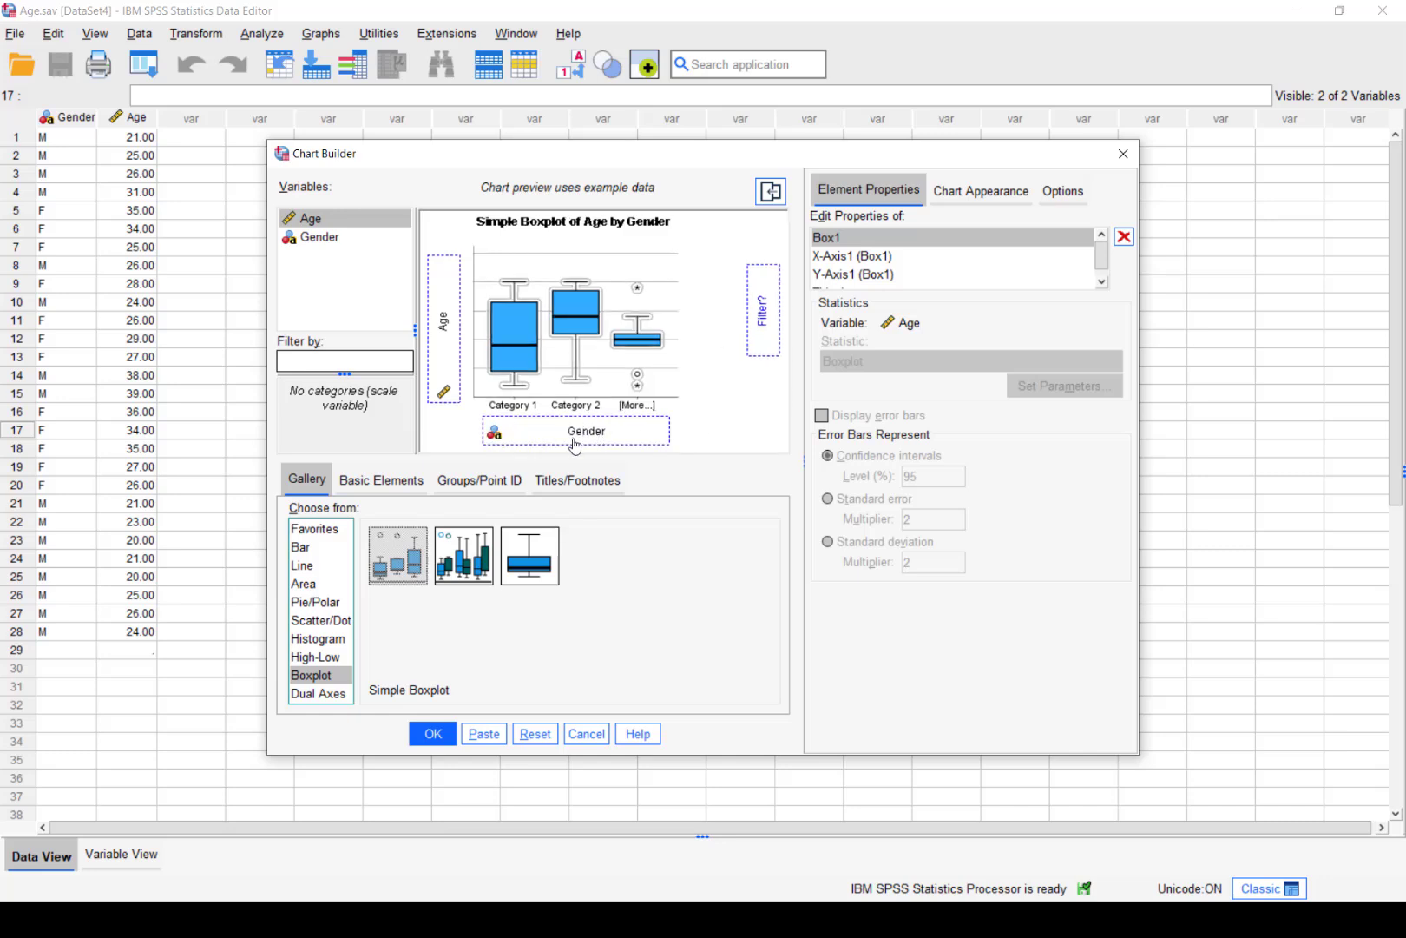
click(447, 730)
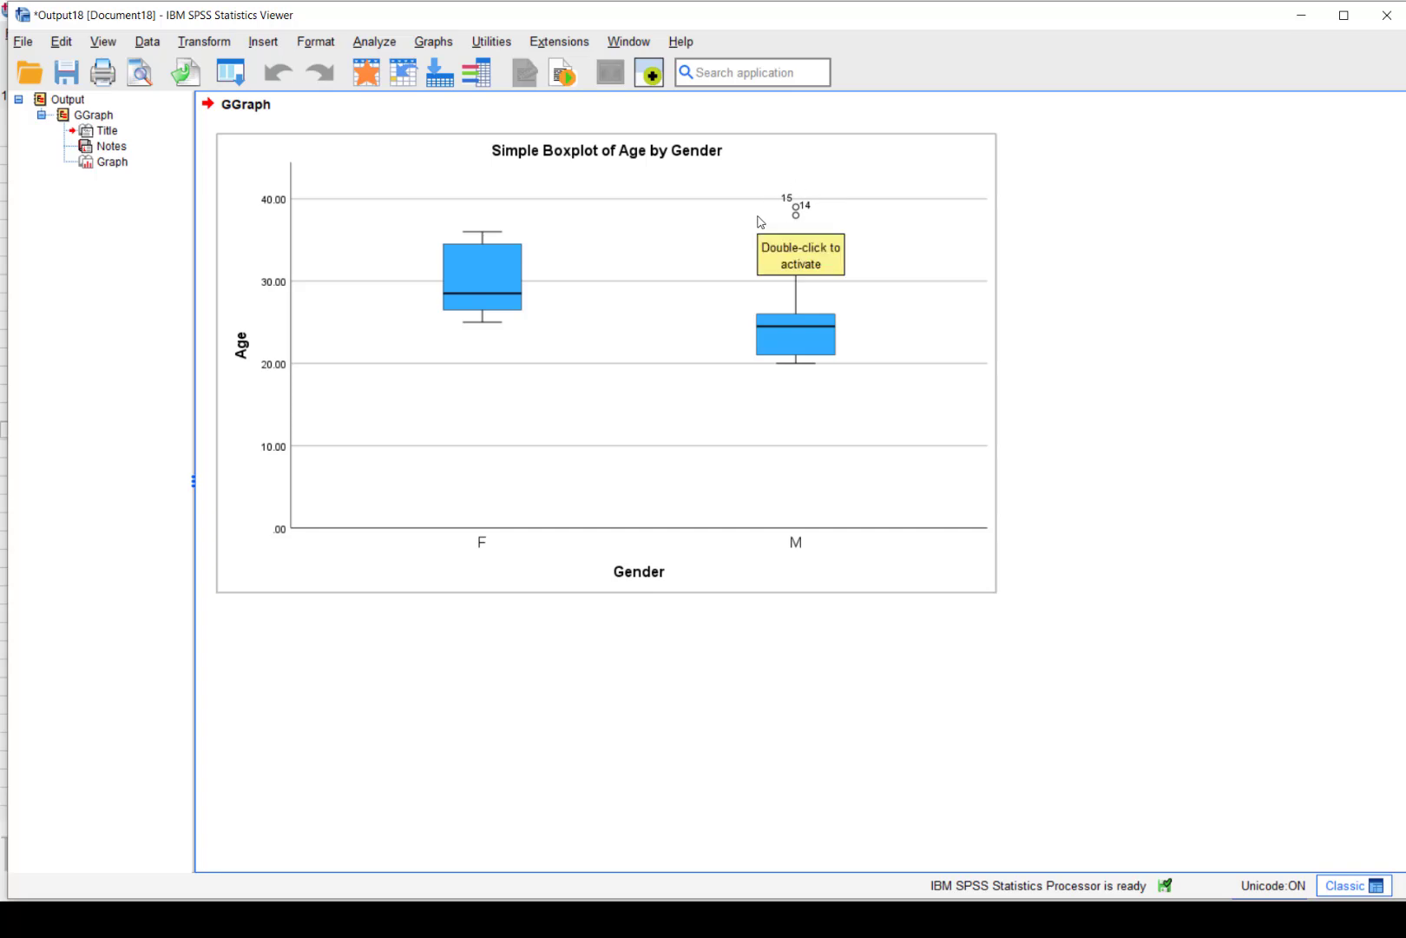
Return to the Age data and start another Chart Builder chart
key(alt+Tab)
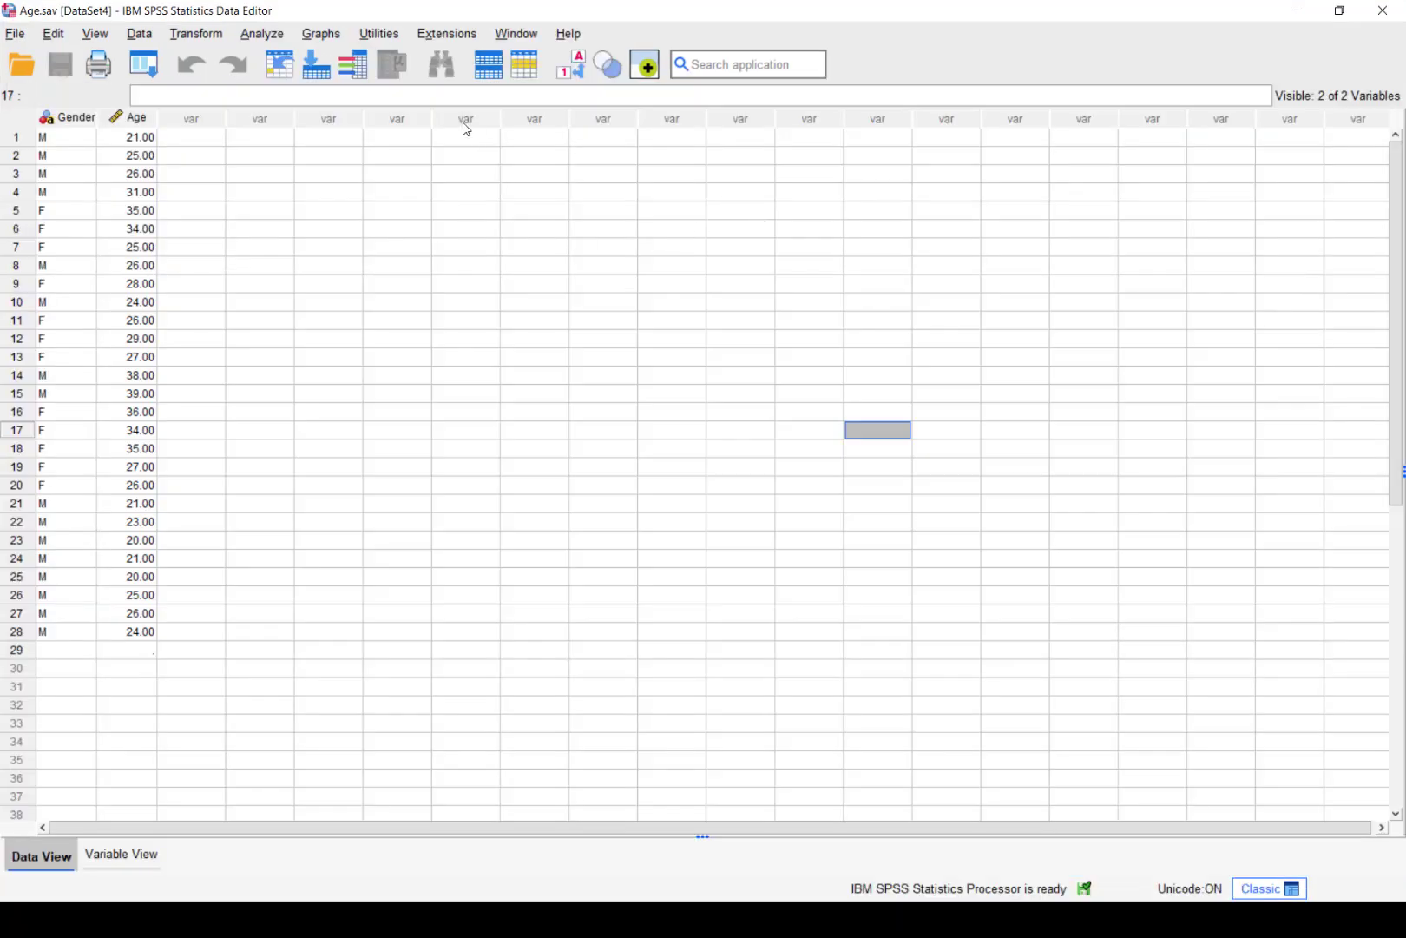
click(328, 35)
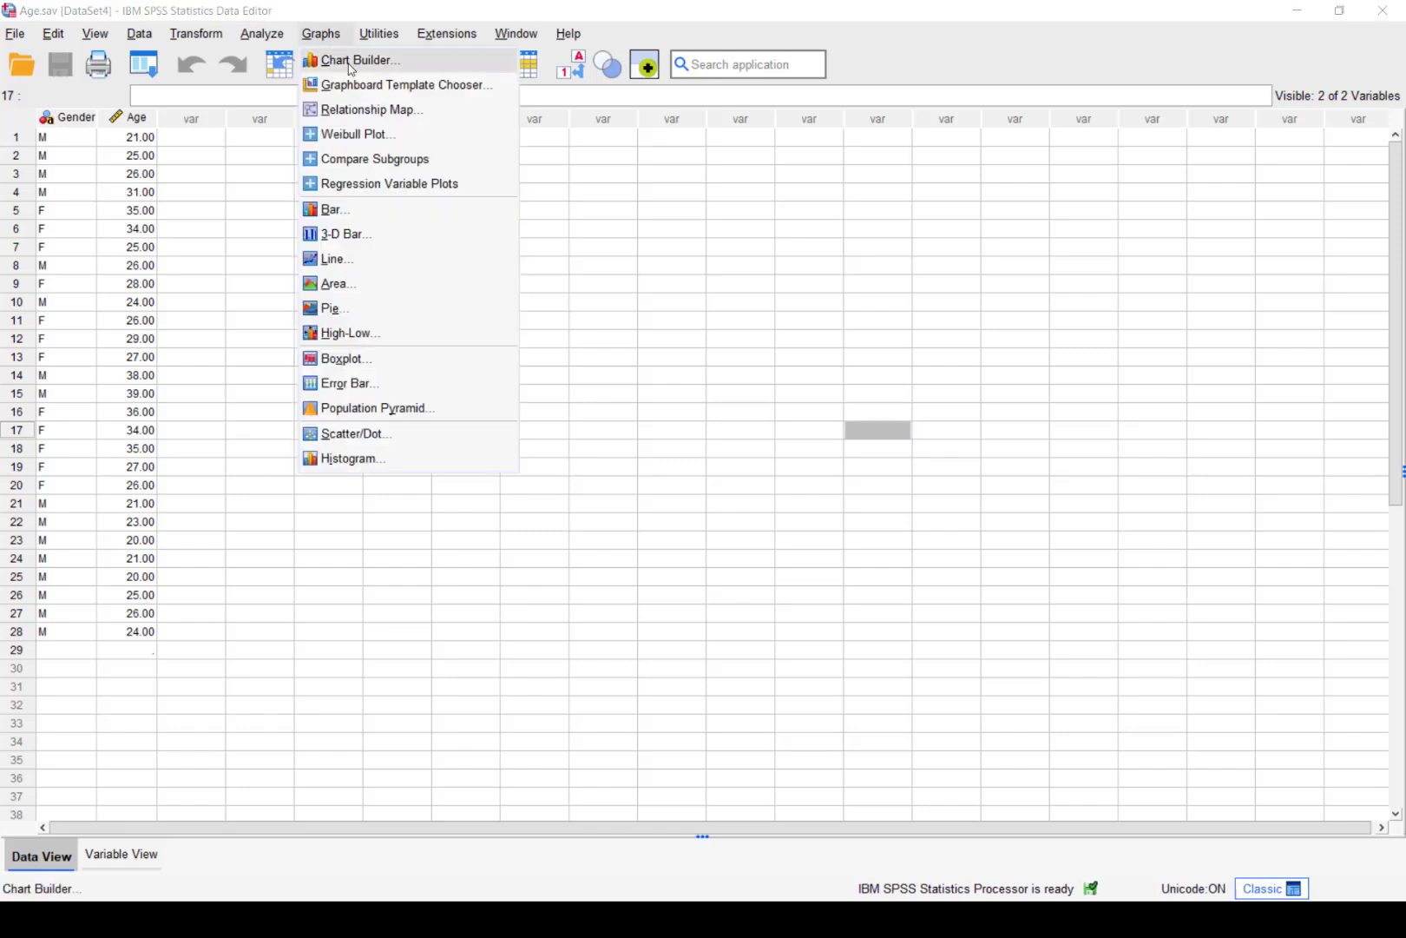
click(349, 60)
click(598, 556)
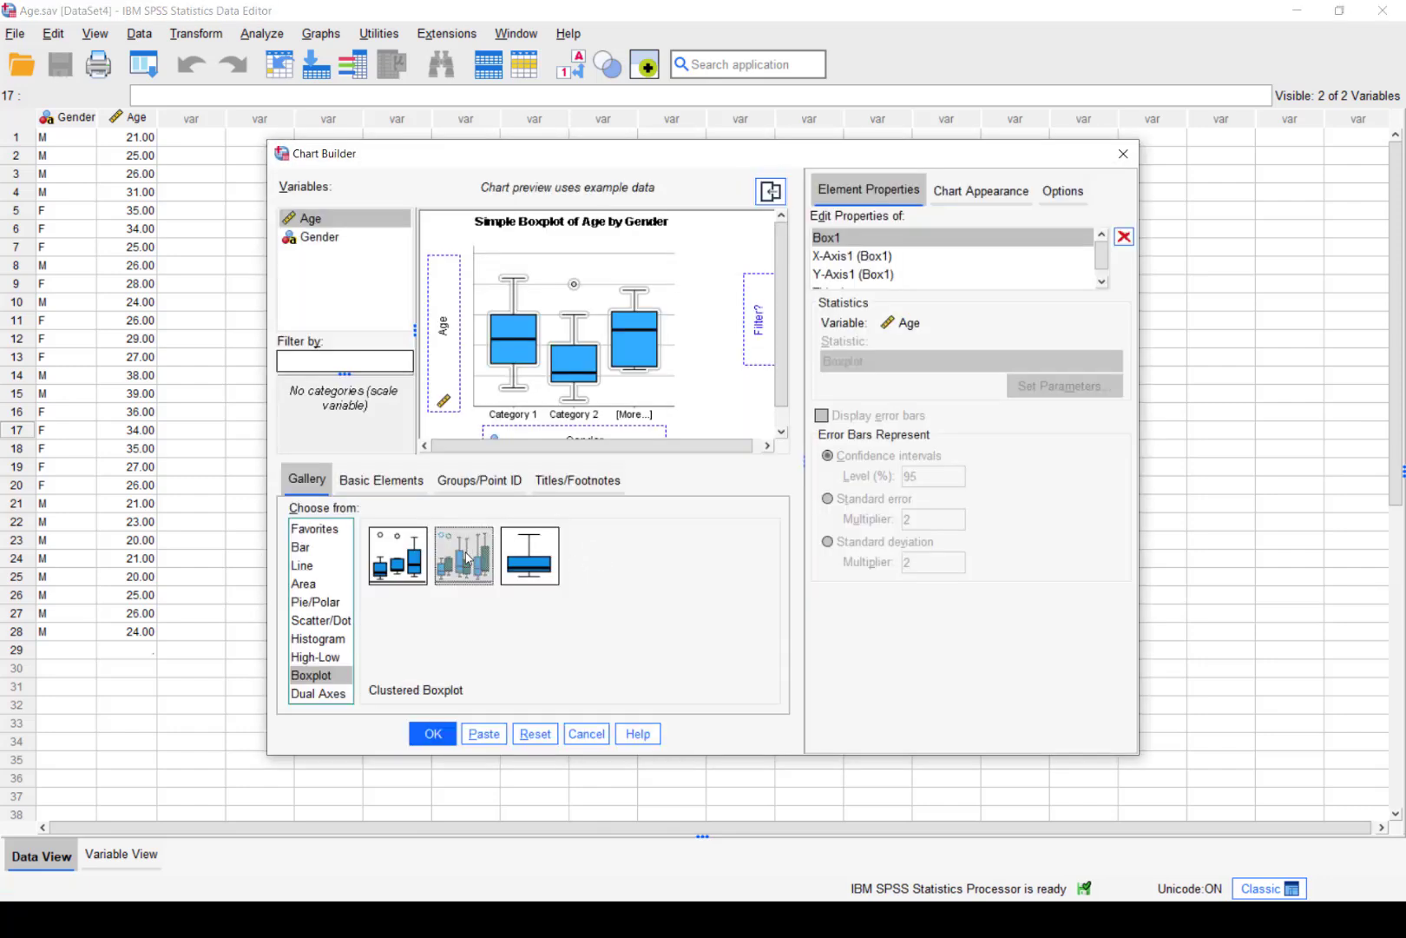
Switch to a Clustered Boxplot and turn off the X clustering variable in Groups/Point ID
double_click(465, 553)
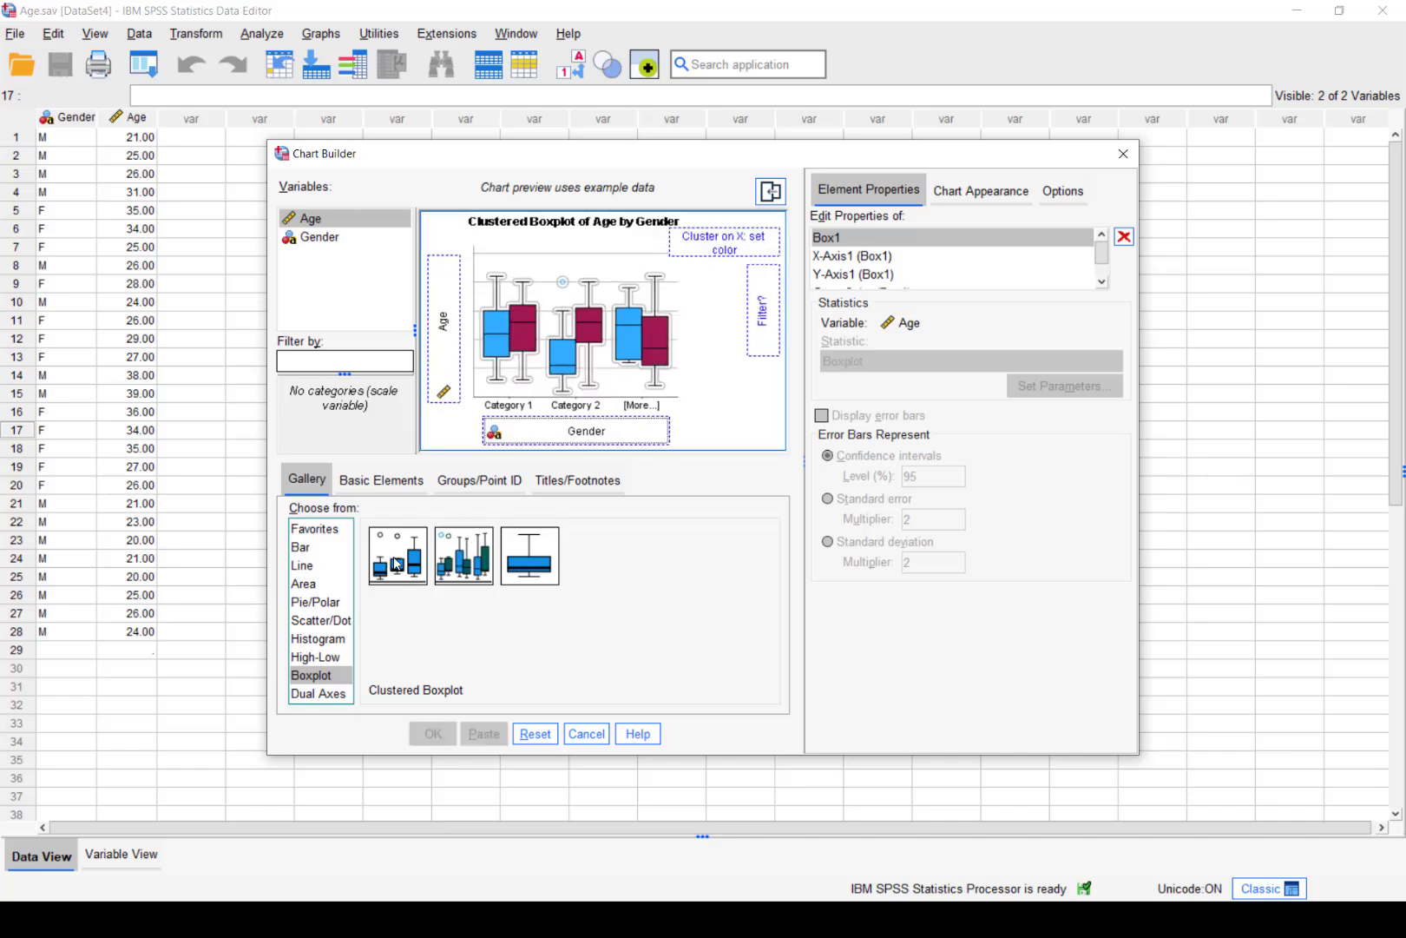
click(525, 411)
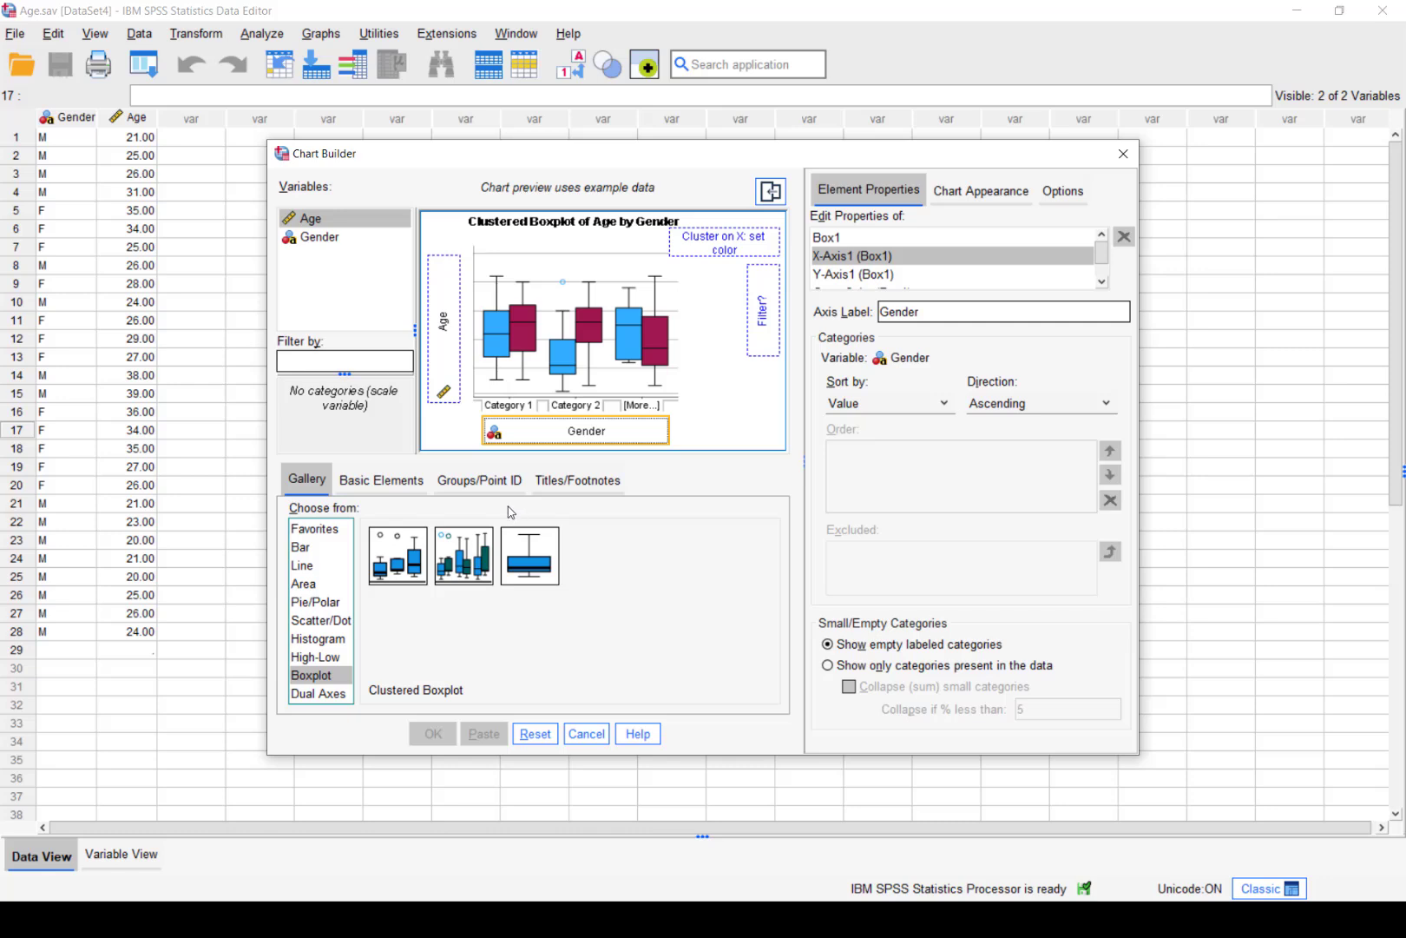
click(475, 482)
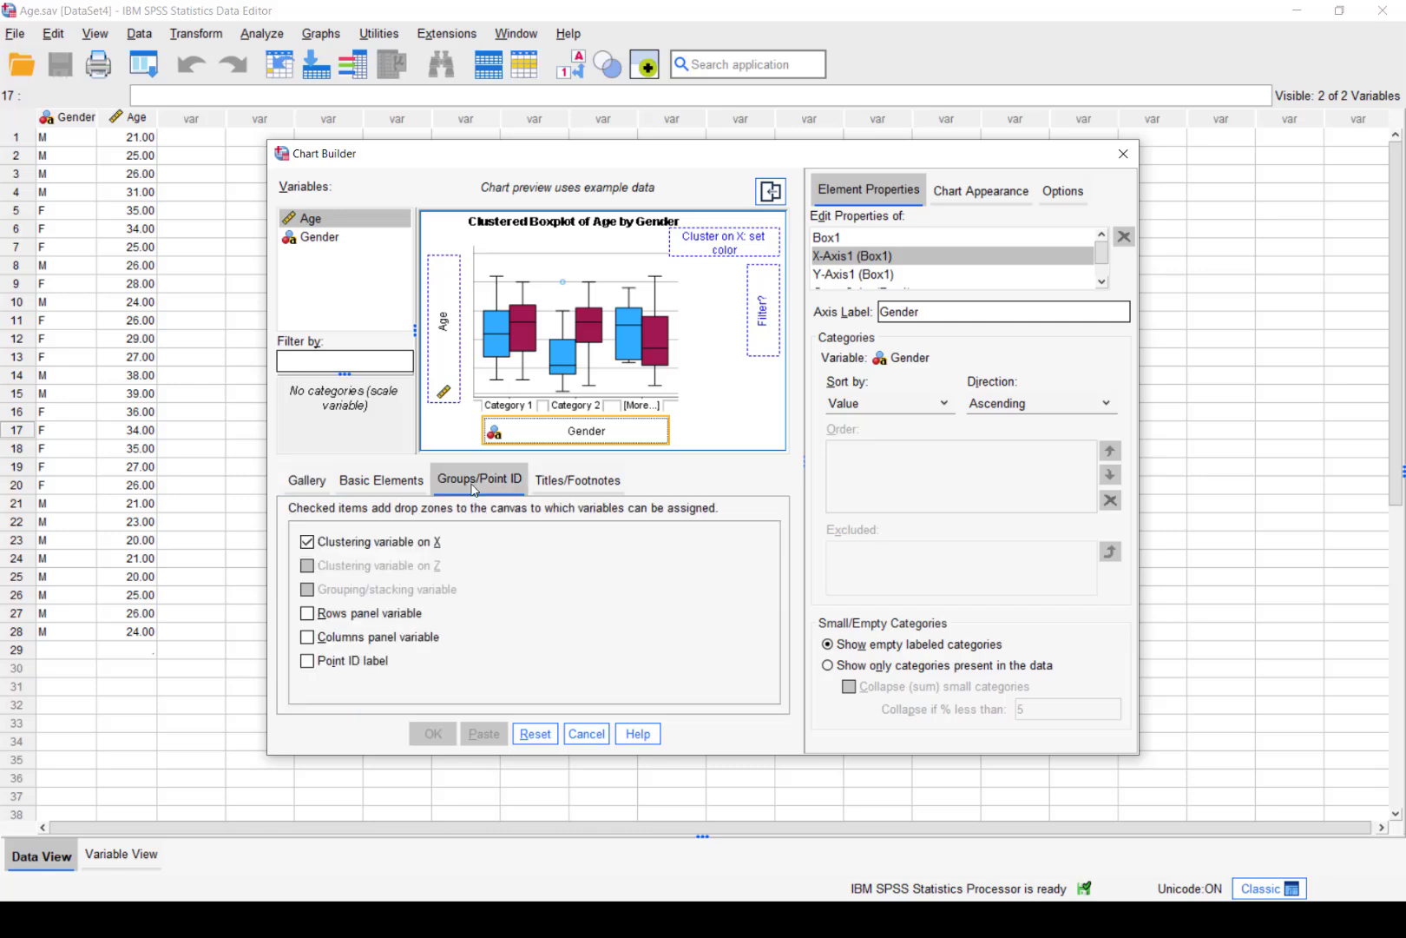
click(308, 542)
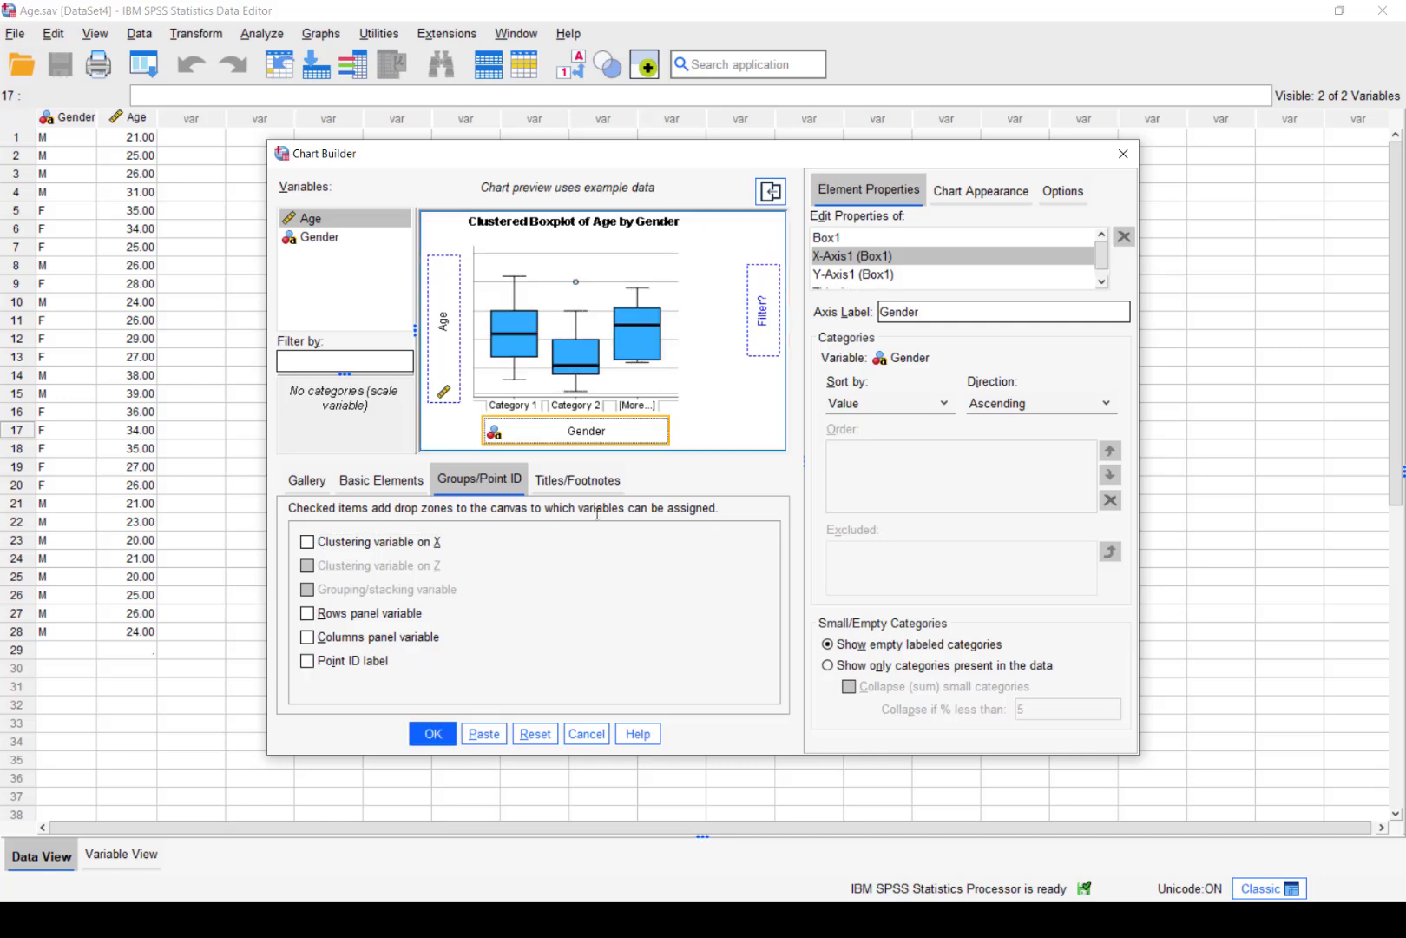
Generate the Clustered Age-by-Gender boxplot, compare it with the simple one, and return to Age.sav
click(432, 734)
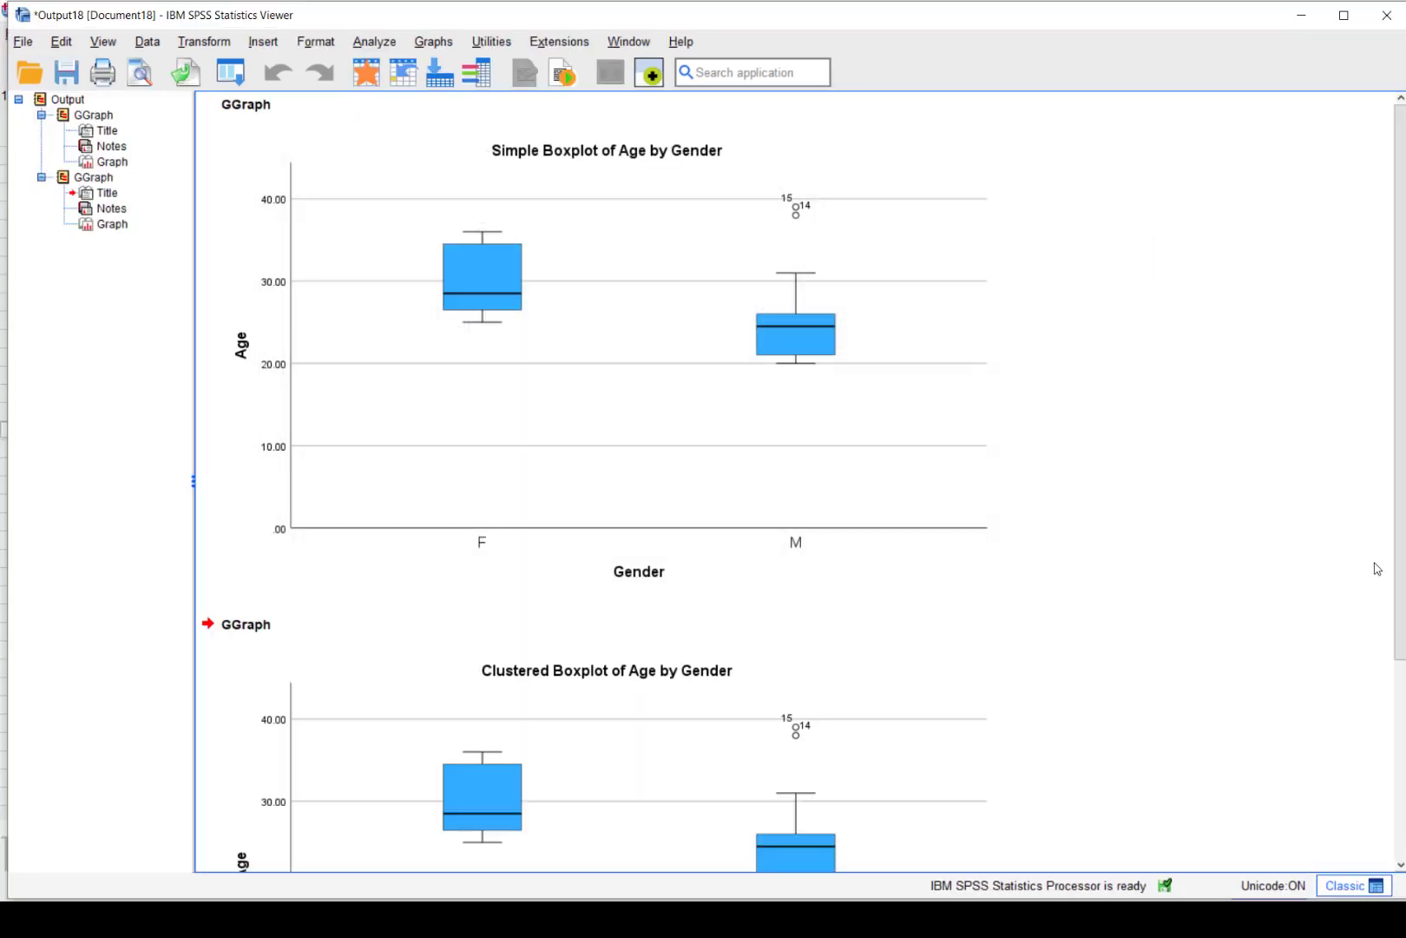
drag(1398, 524, 1403, 388)
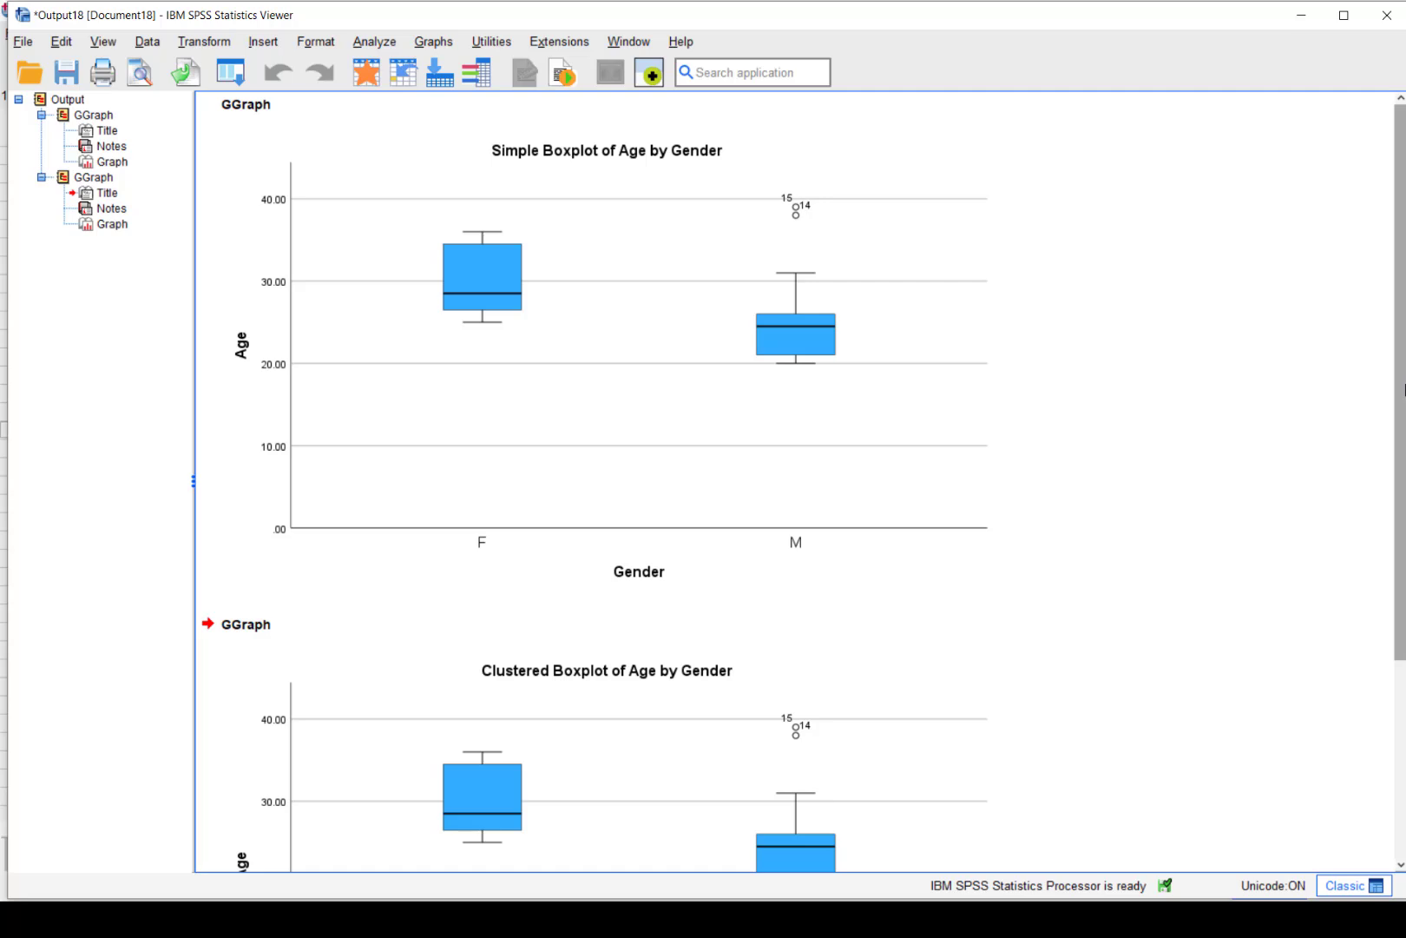
click(547, 149)
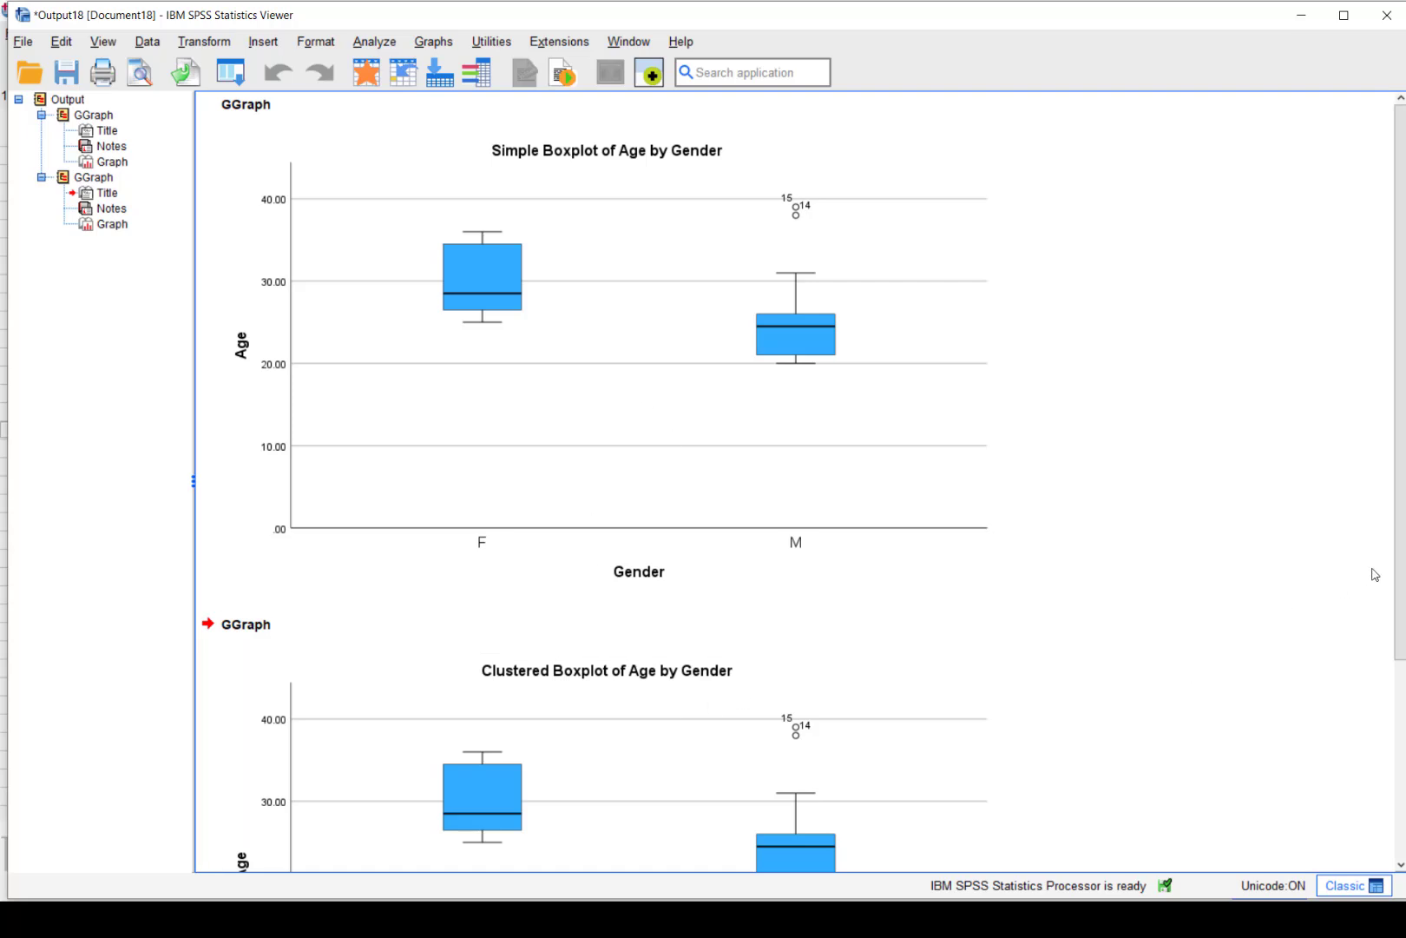
drag(1400, 653, 1404, 375)
key(alt+Tab)
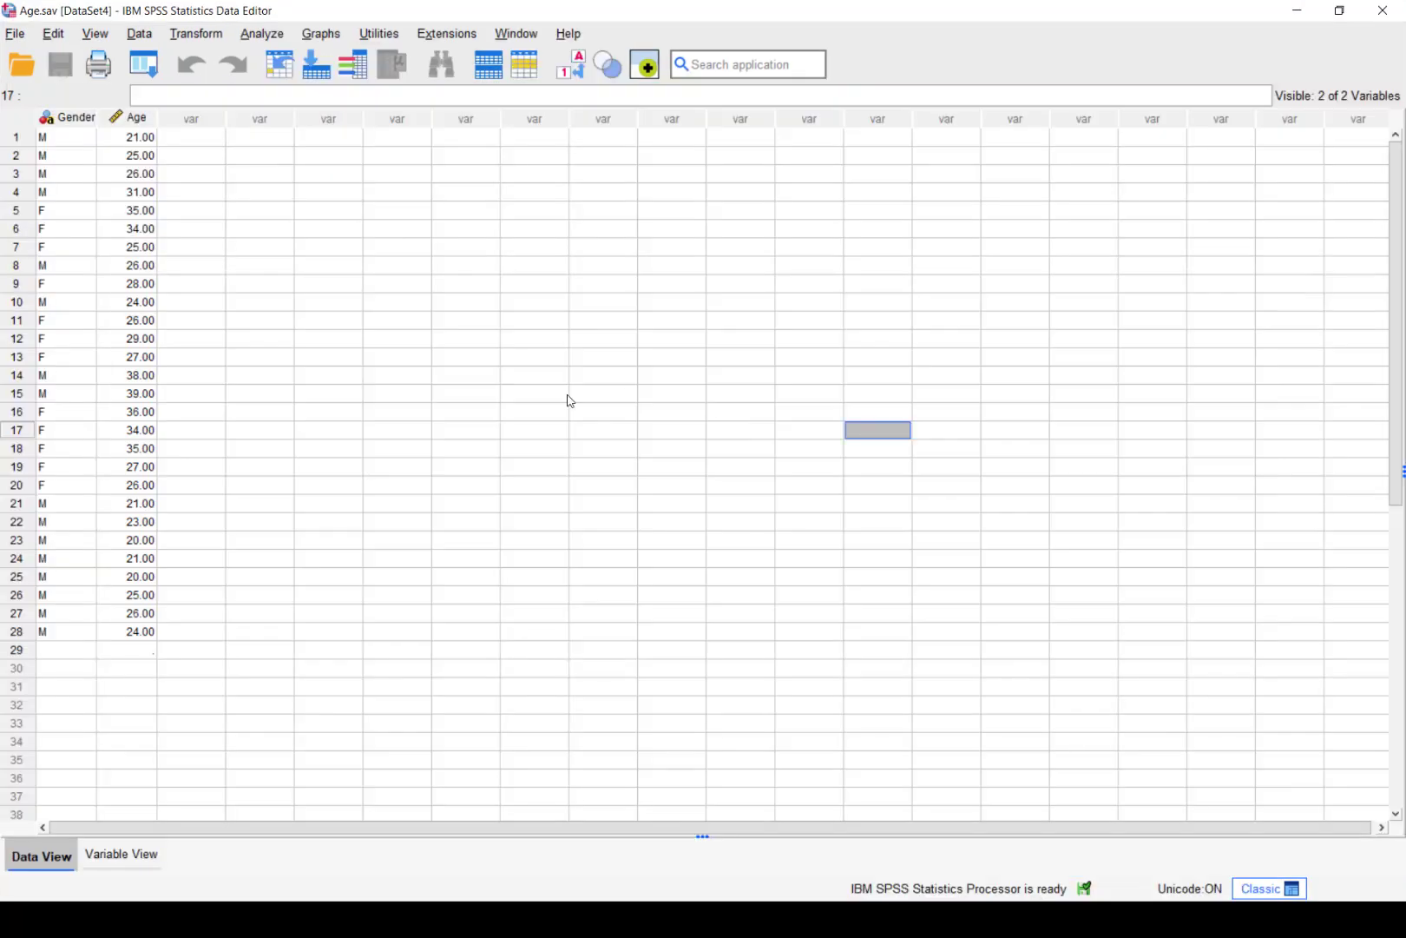
Make a legacy simple boxplot of separate variables with Age as boxes, labelled by Gender
click(320, 34)
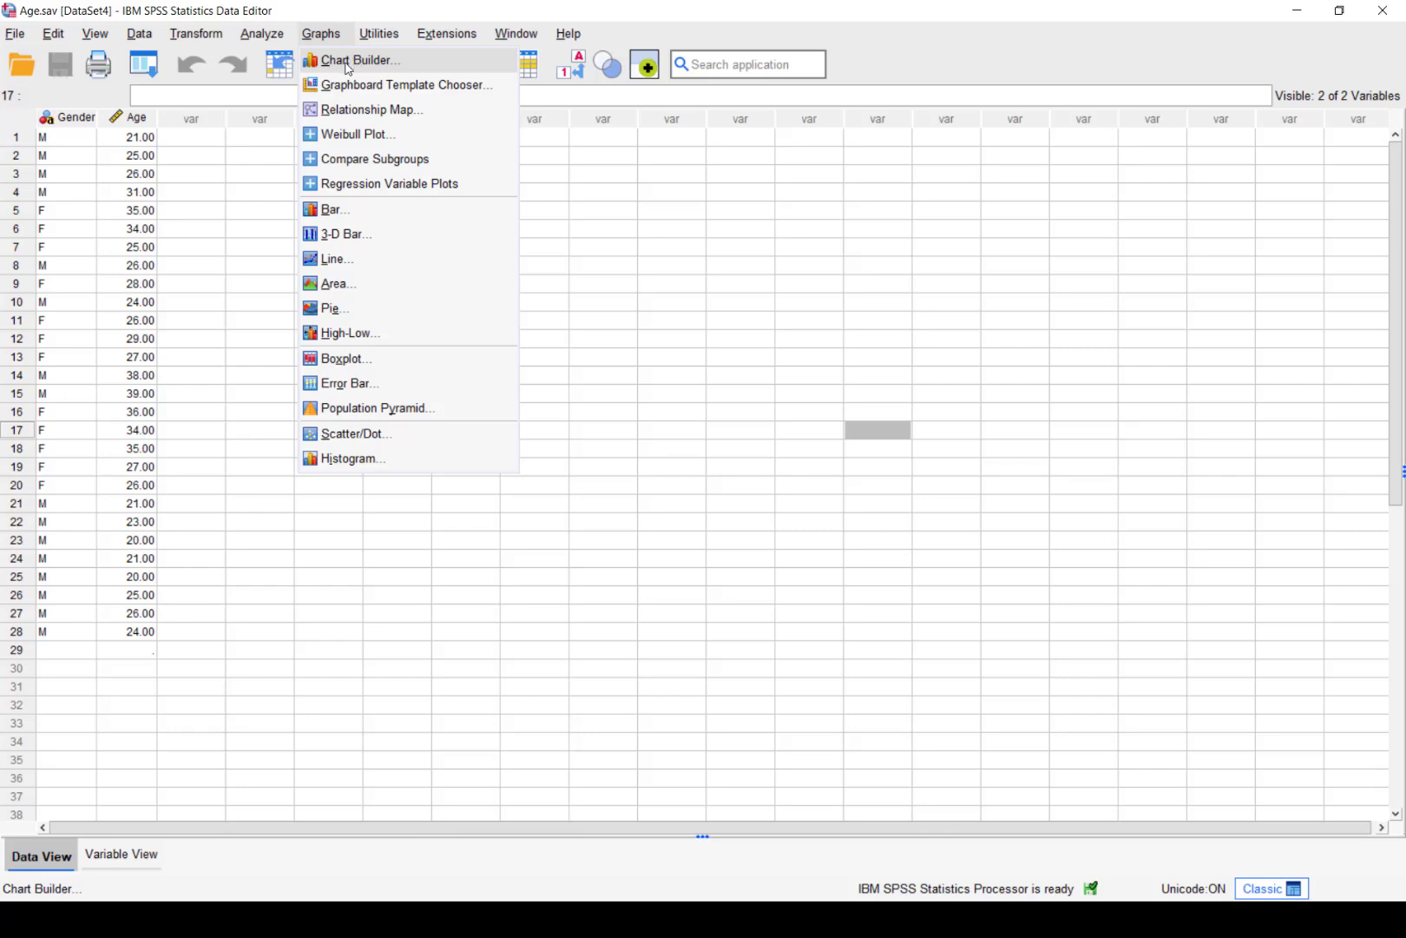
click(339, 363)
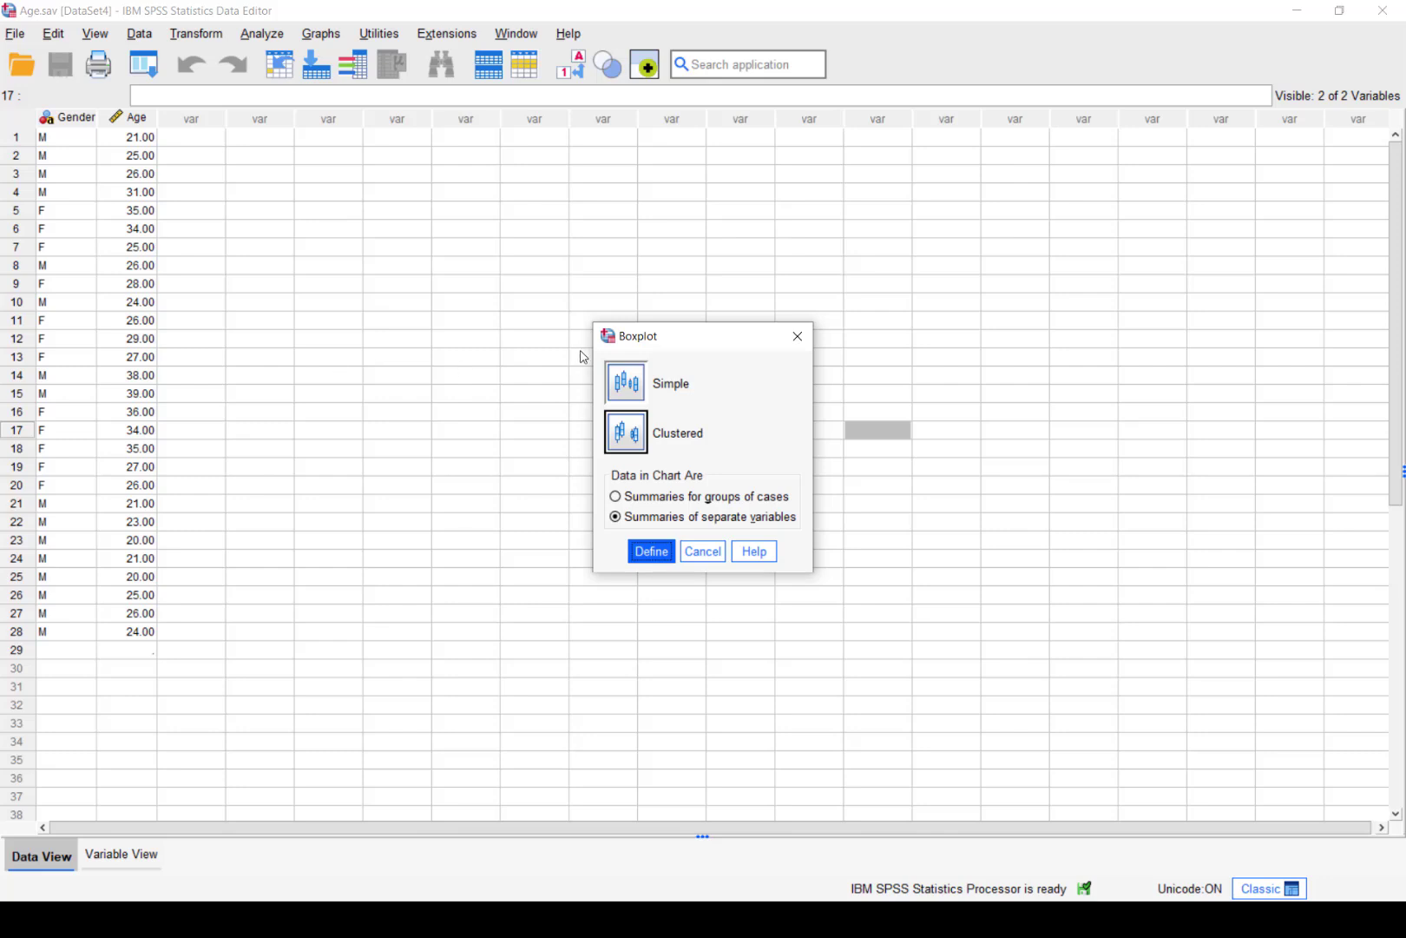
click(620, 394)
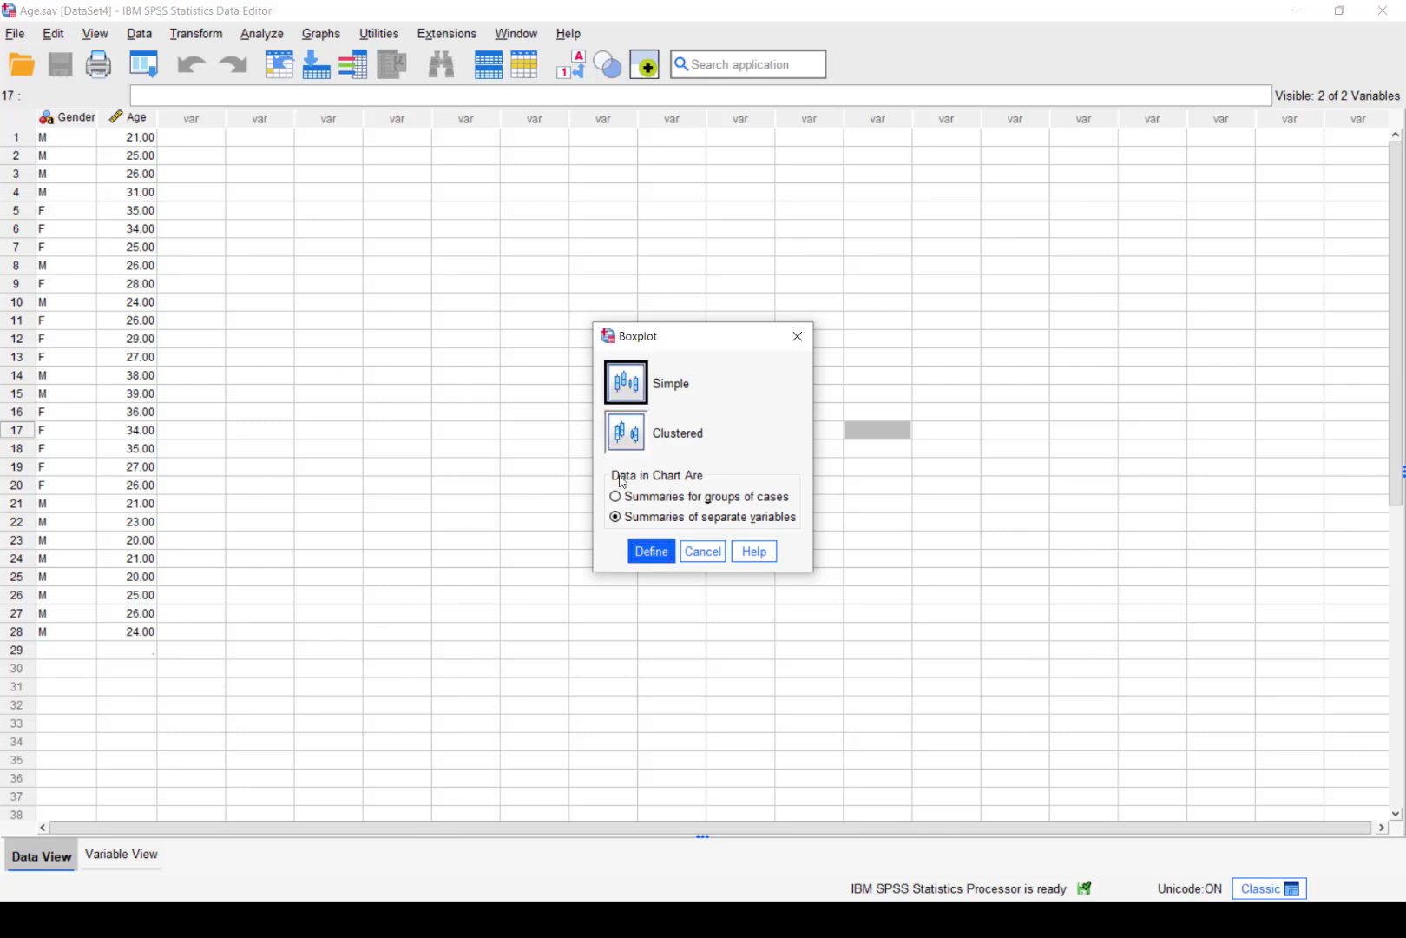
click(650, 553)
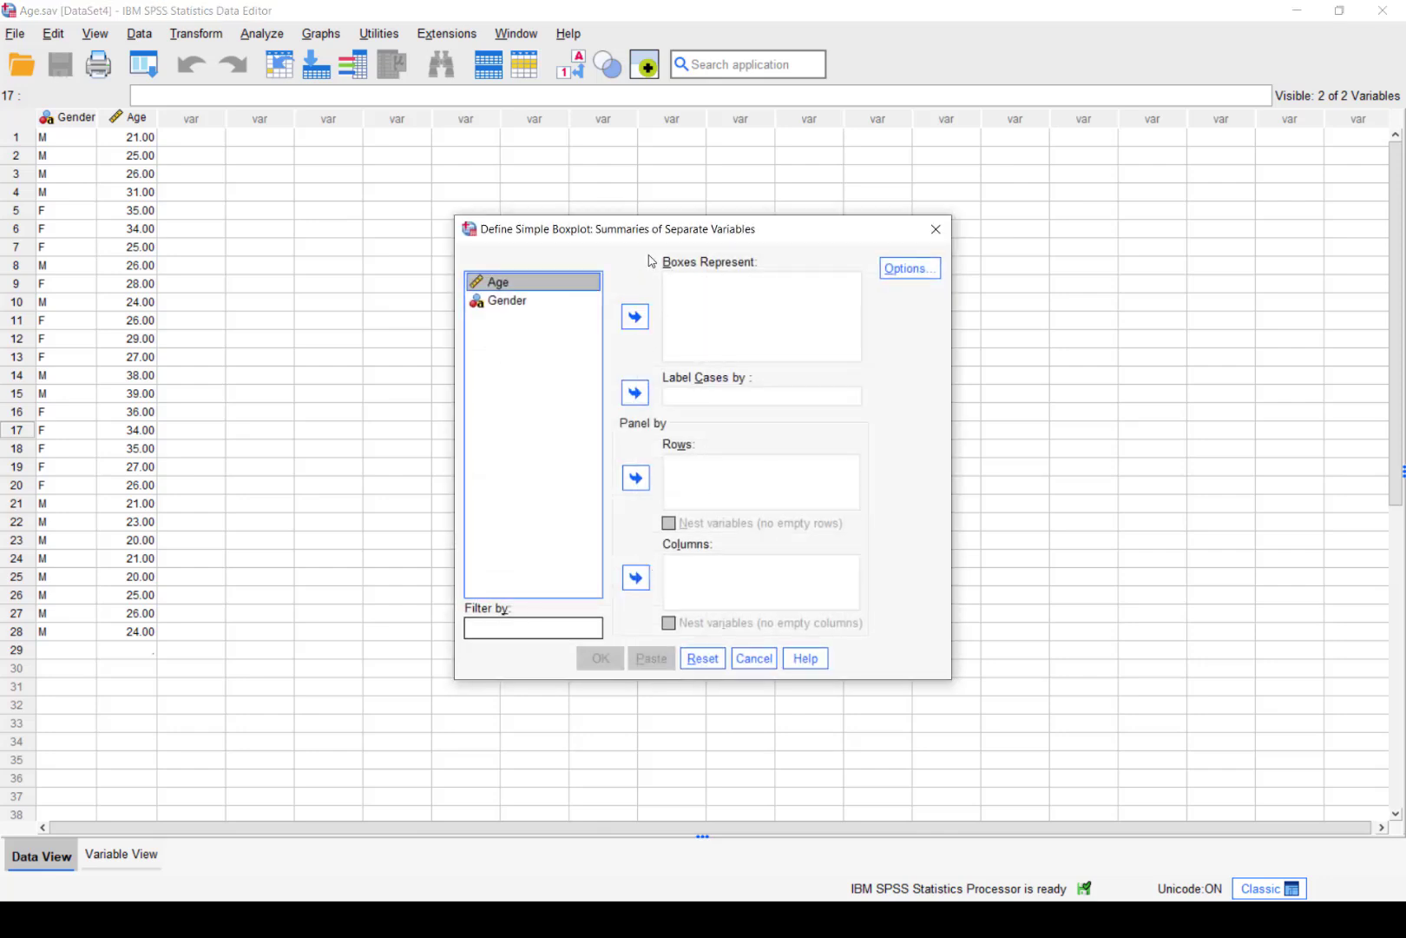
click(635, 316)
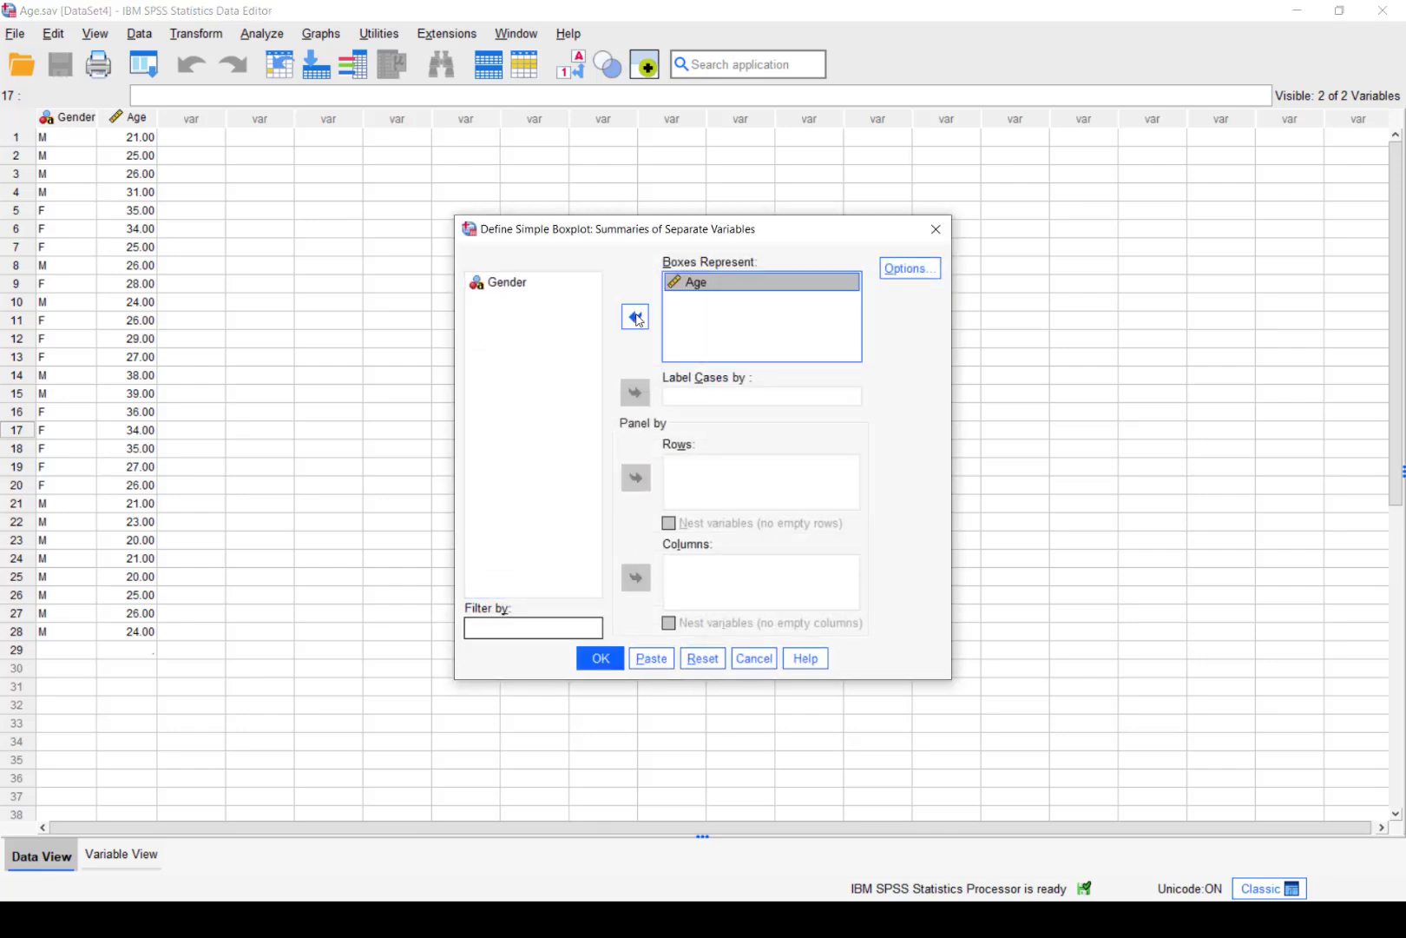
click(522, 284)
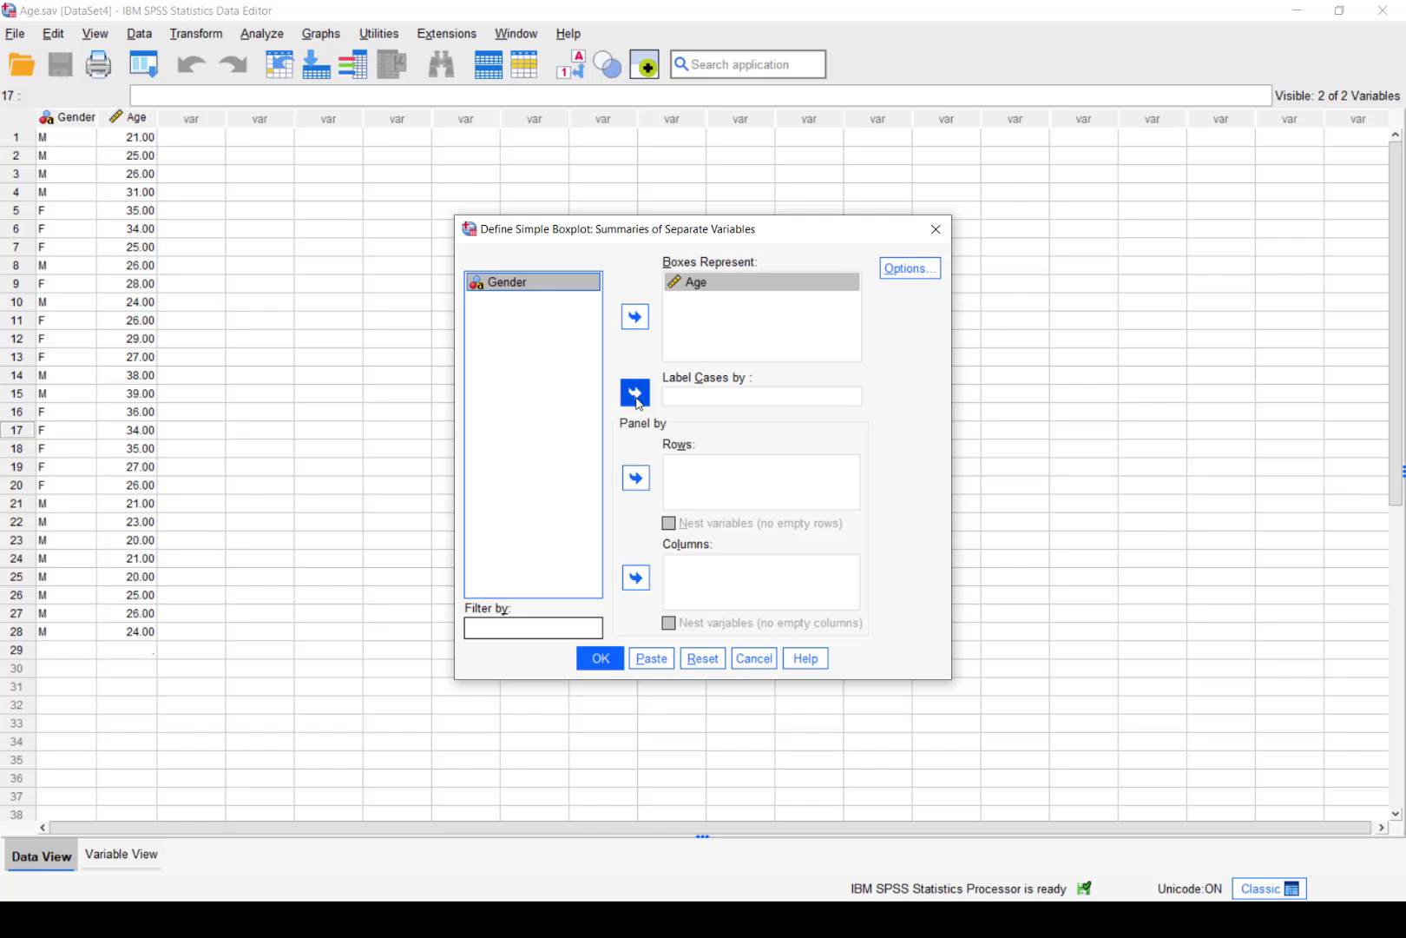
click(635, 393)
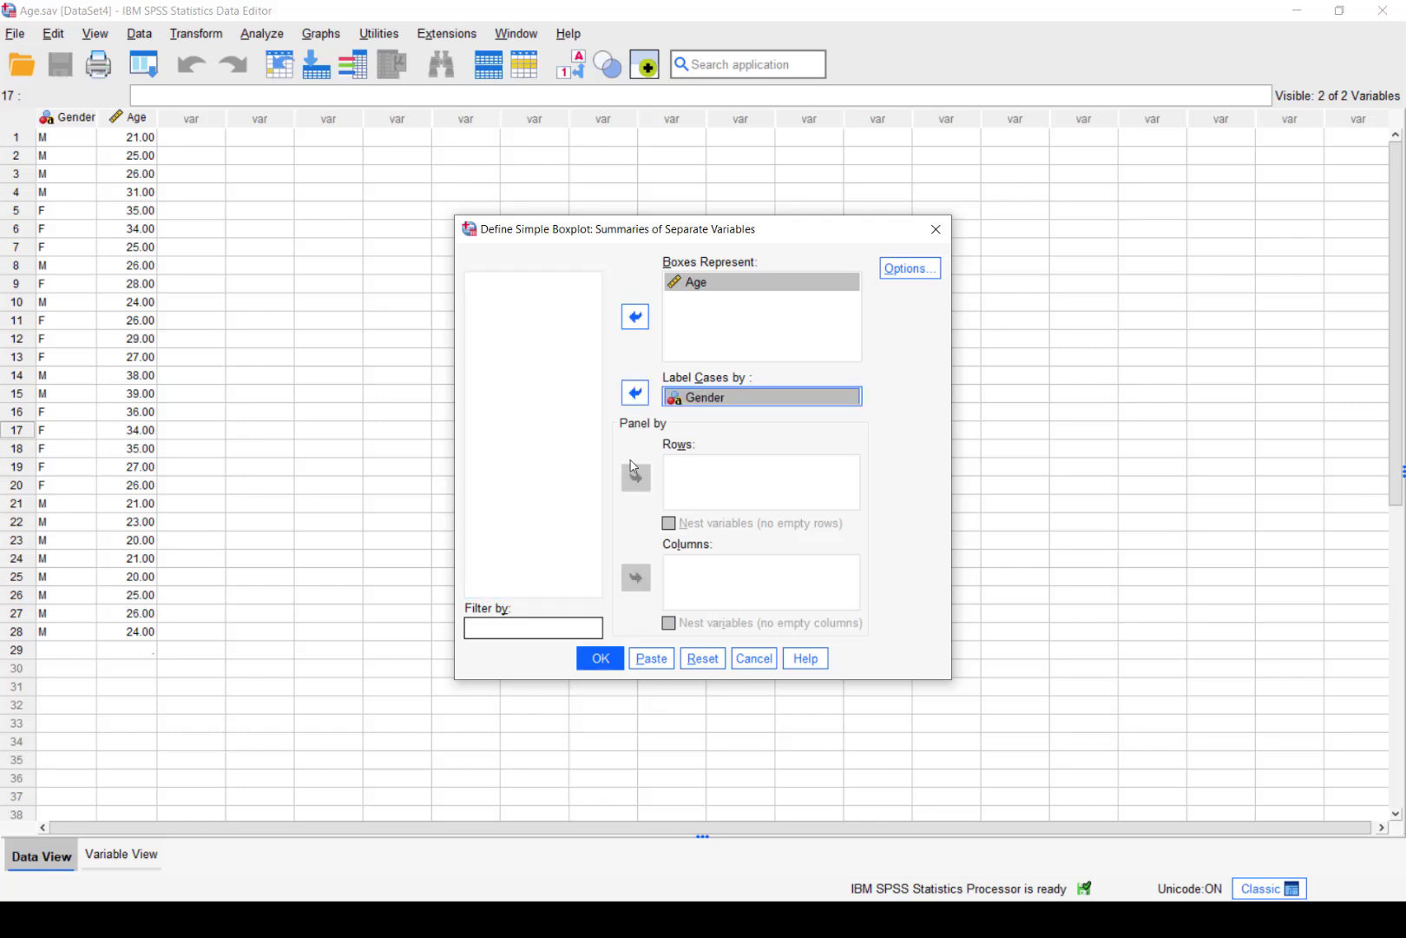
click(600, 659)
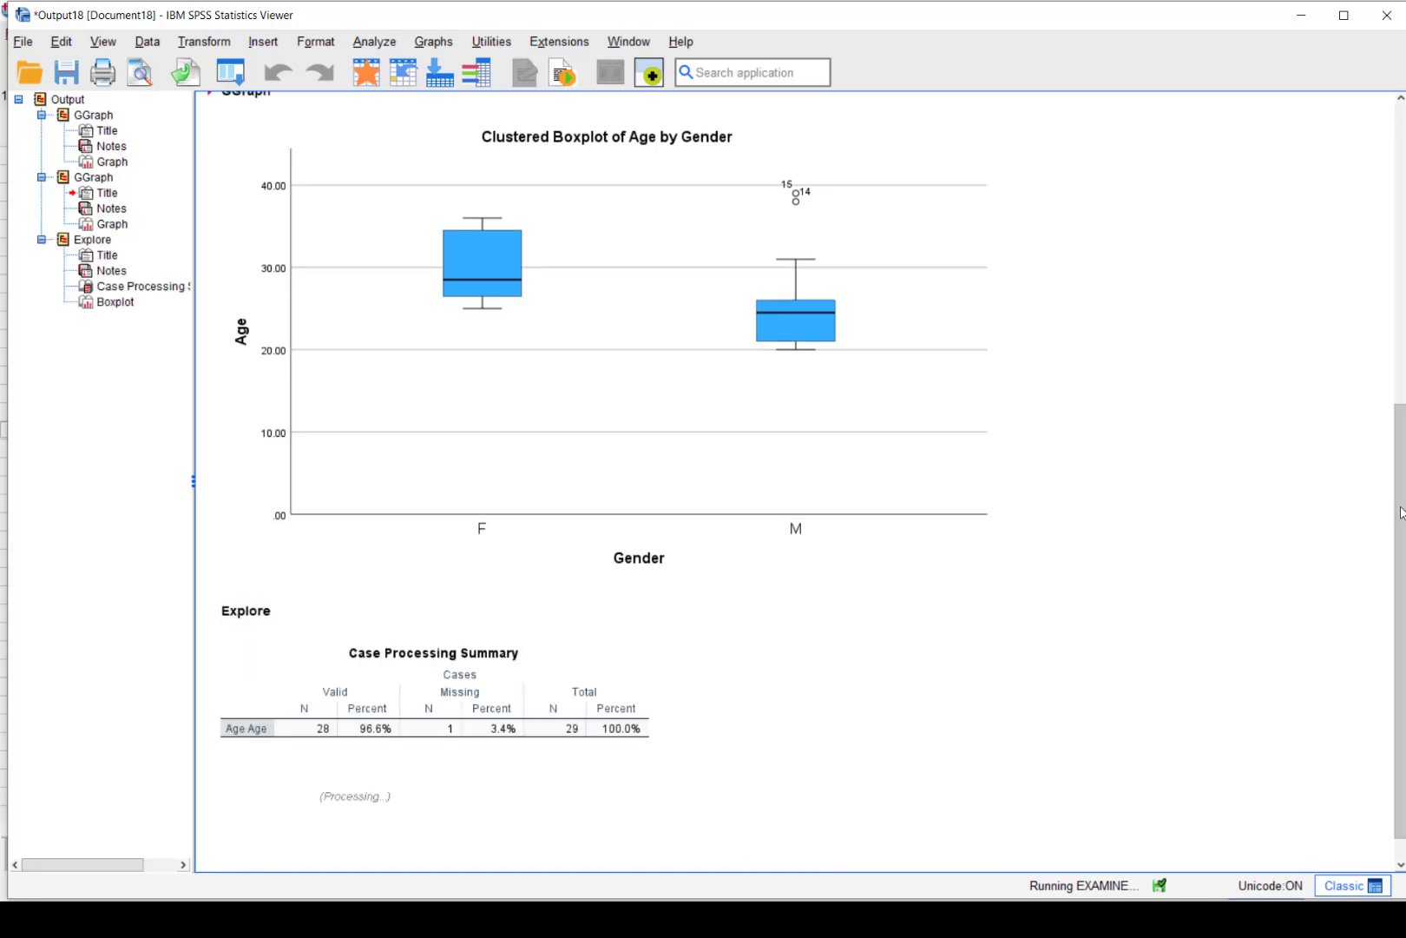
drag(1400, 508, 1404, 821)
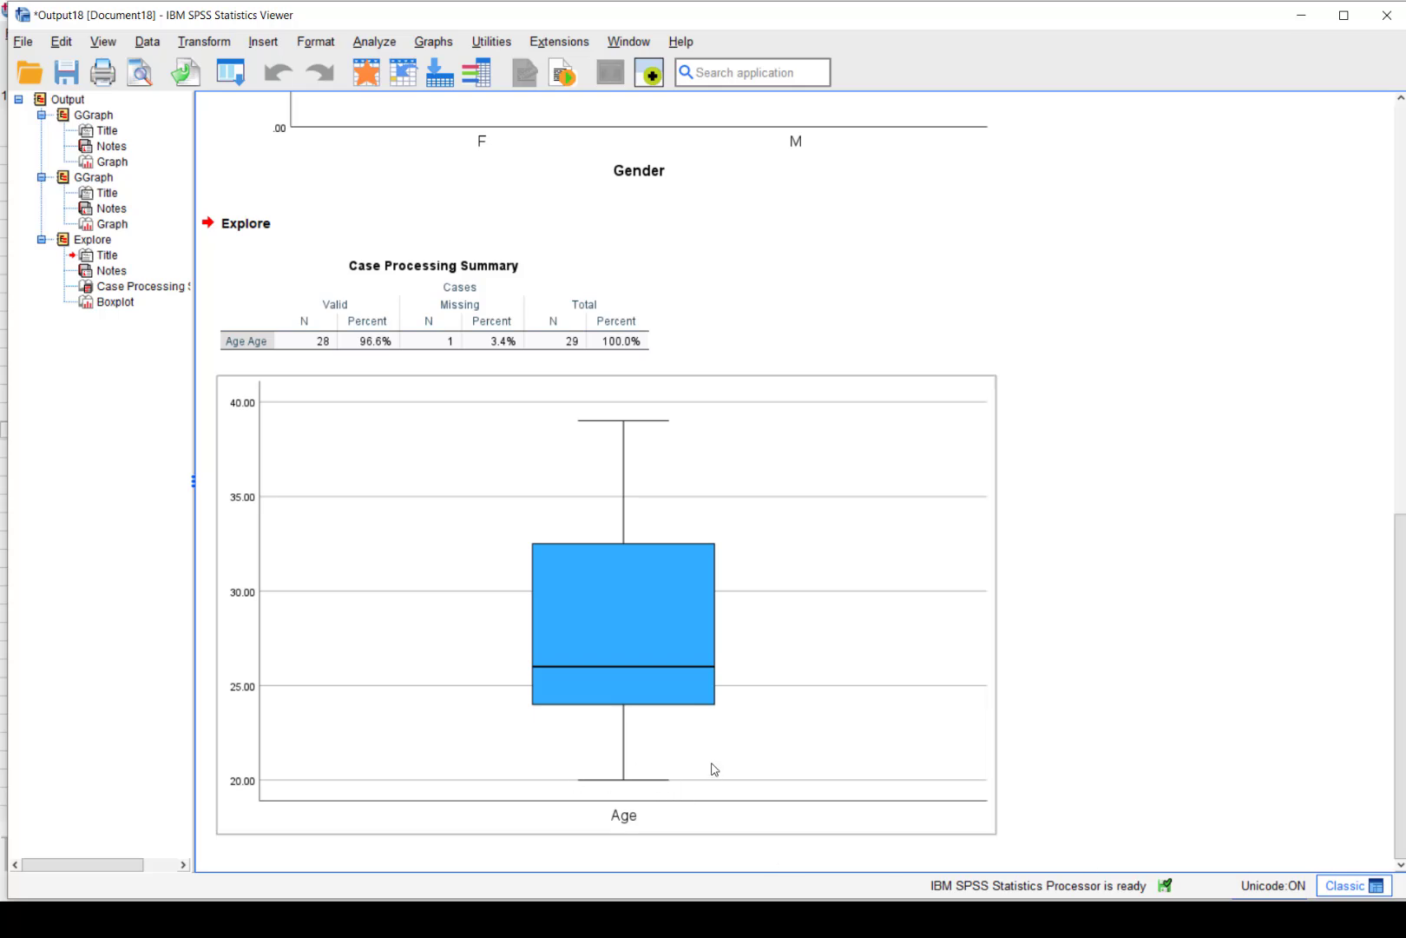
key(alt+Tab)
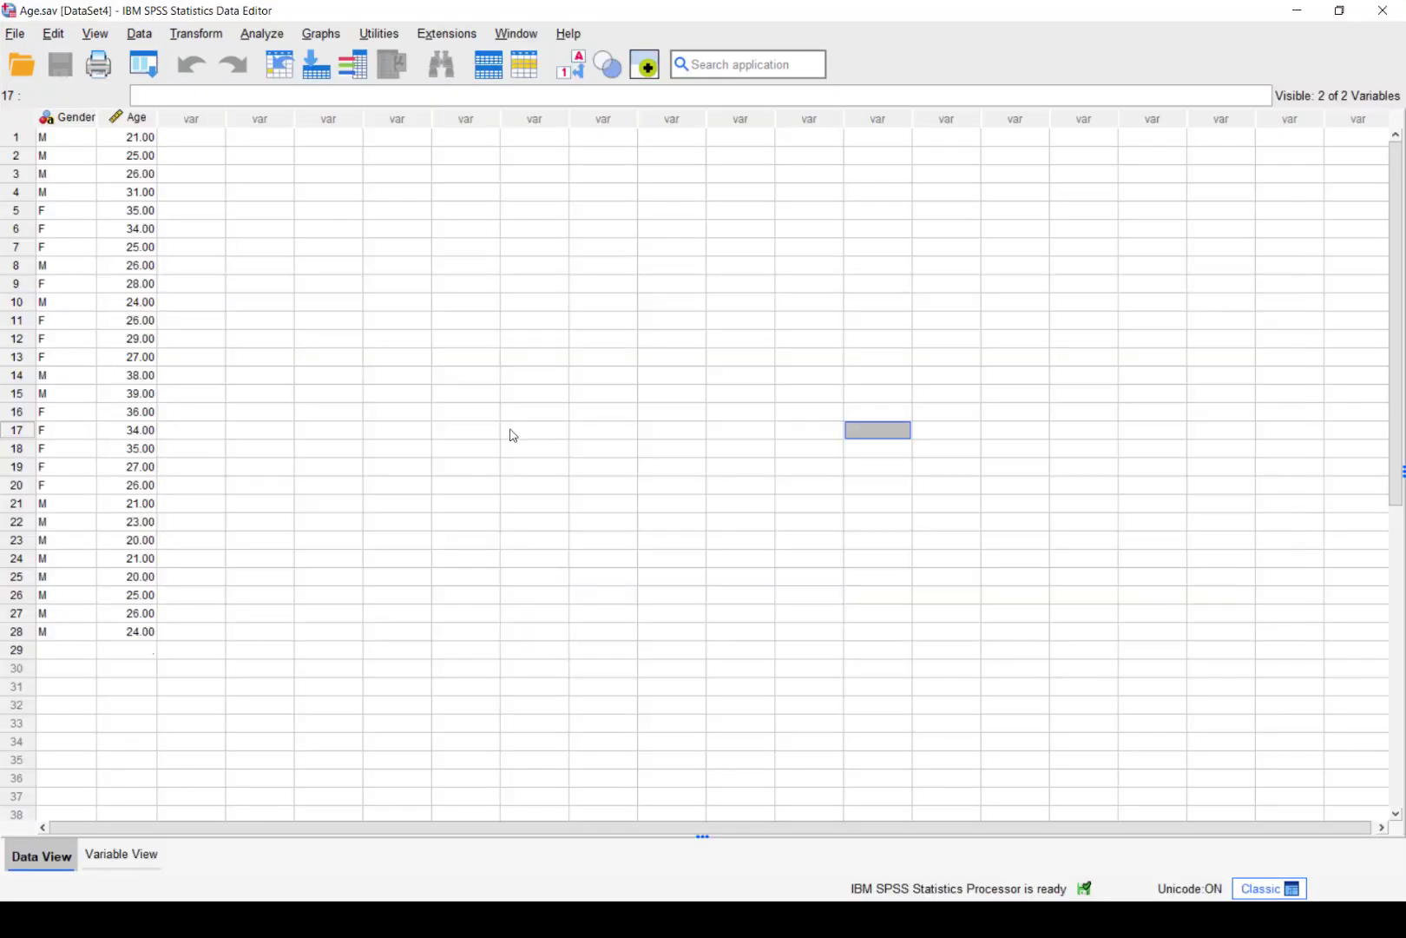
Make a legacy simple boxplot summarising Age for groups of cases, with Gender as category axis
click(321, 33)
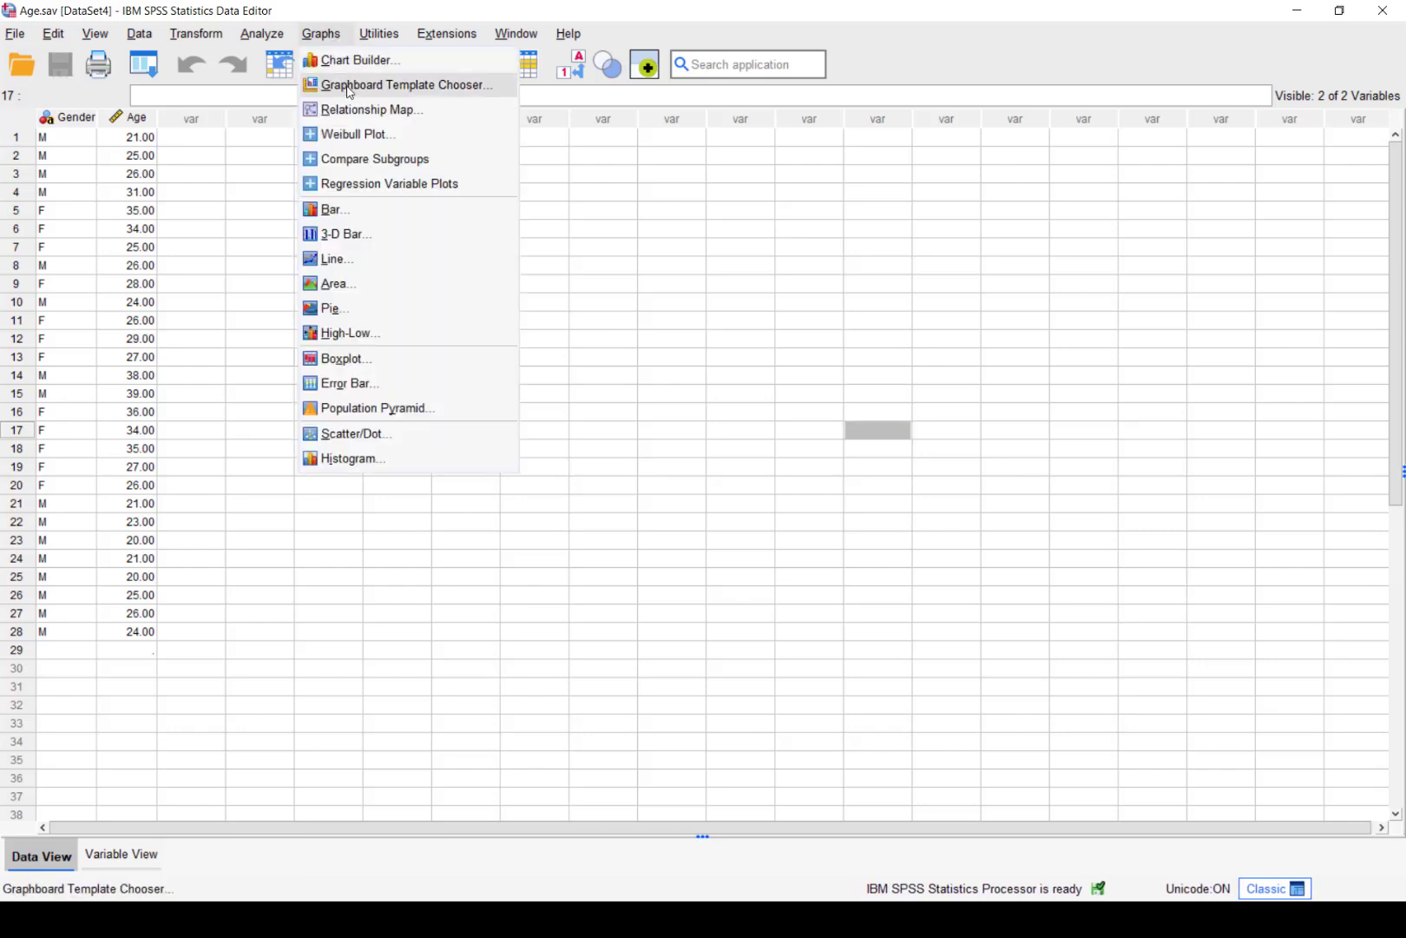
click(346, 362)
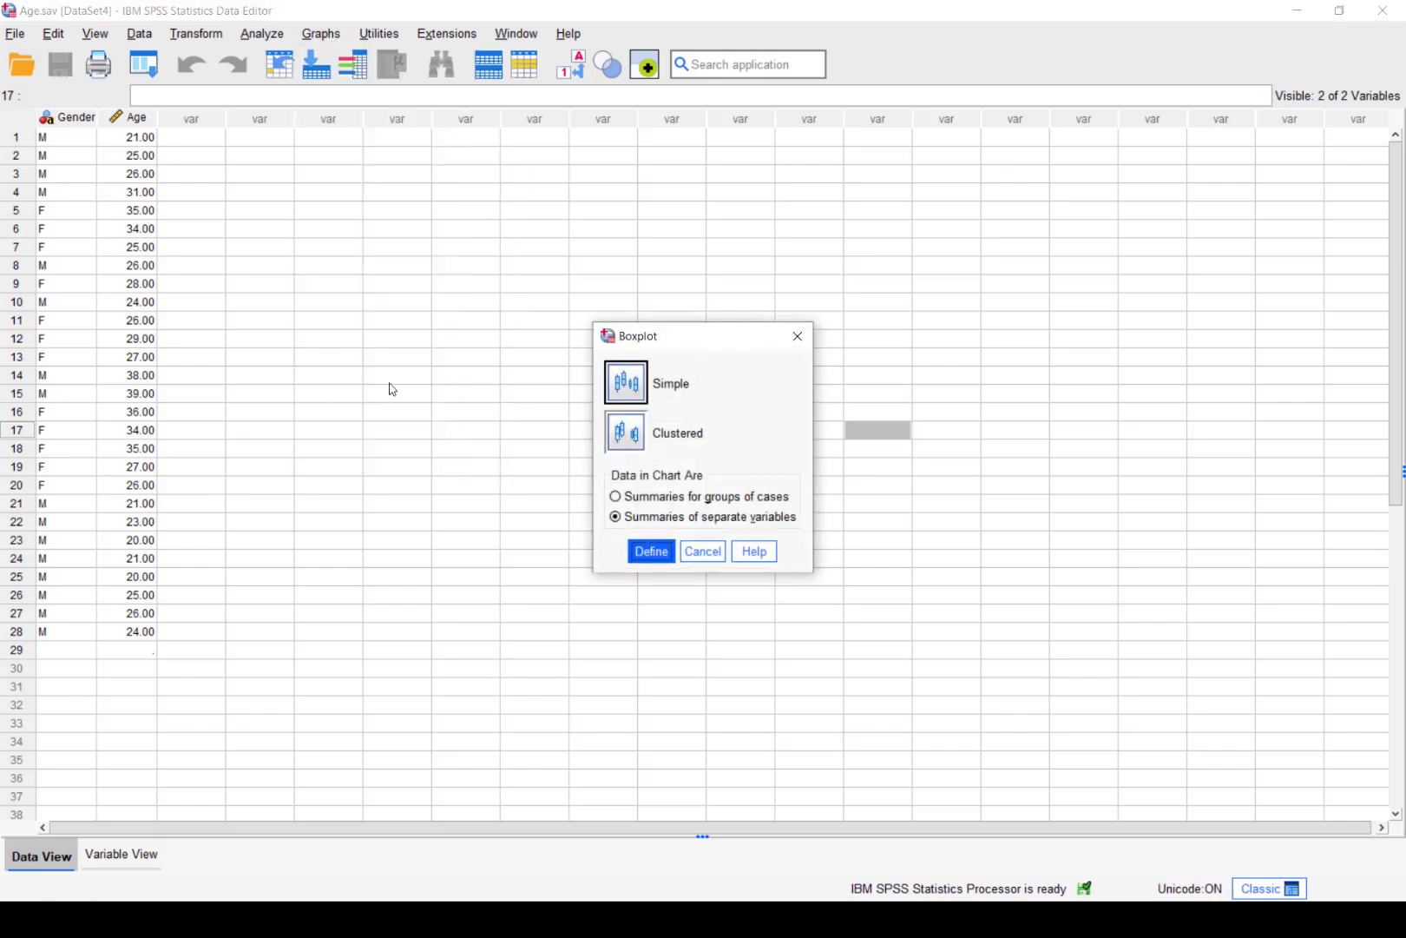
click(643, 501)
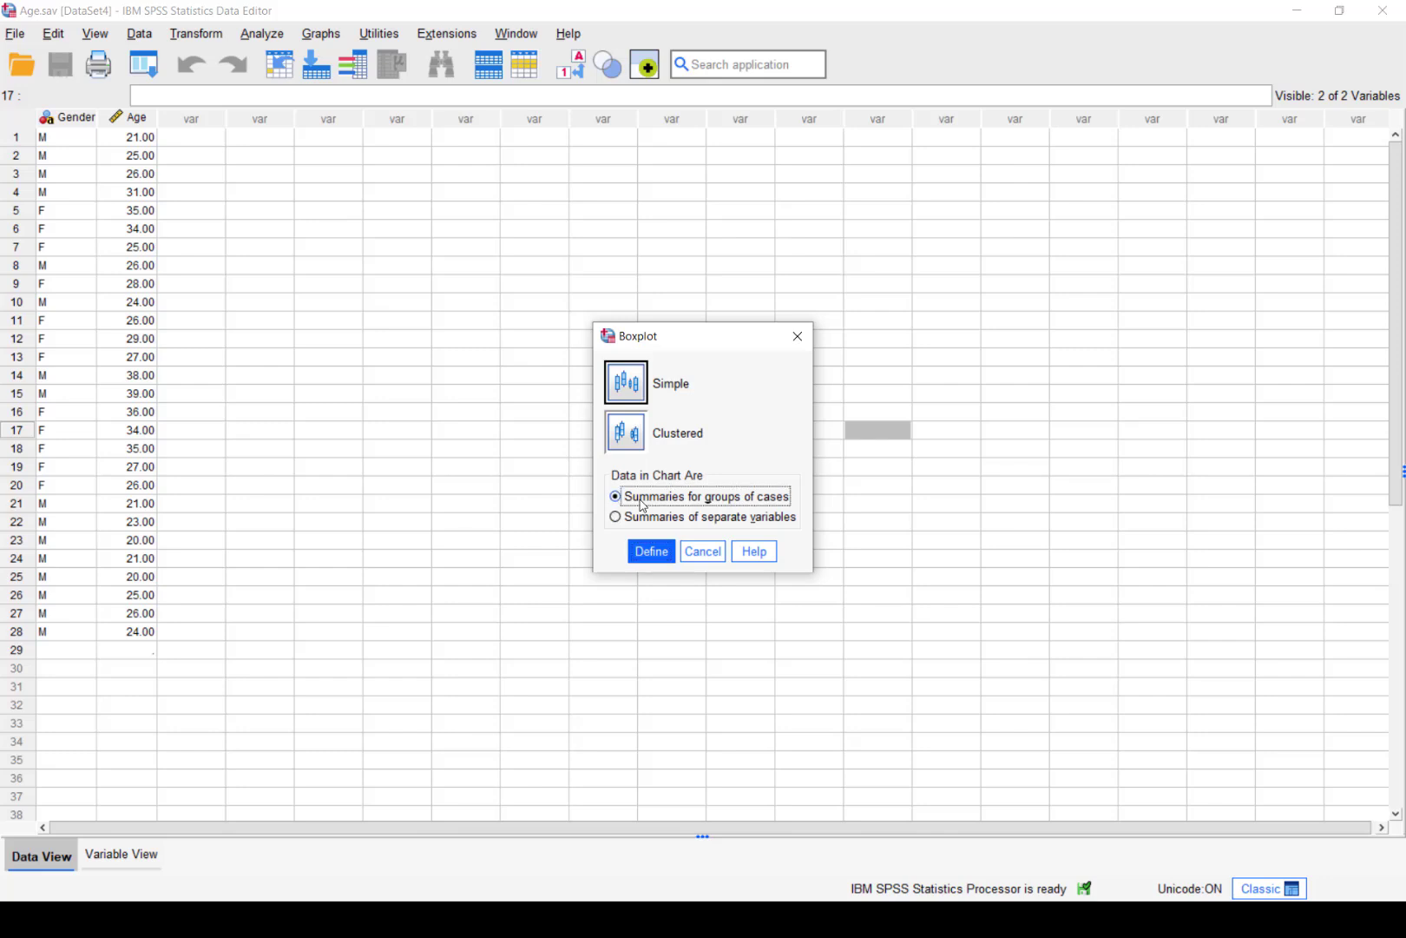
click(651, 552)
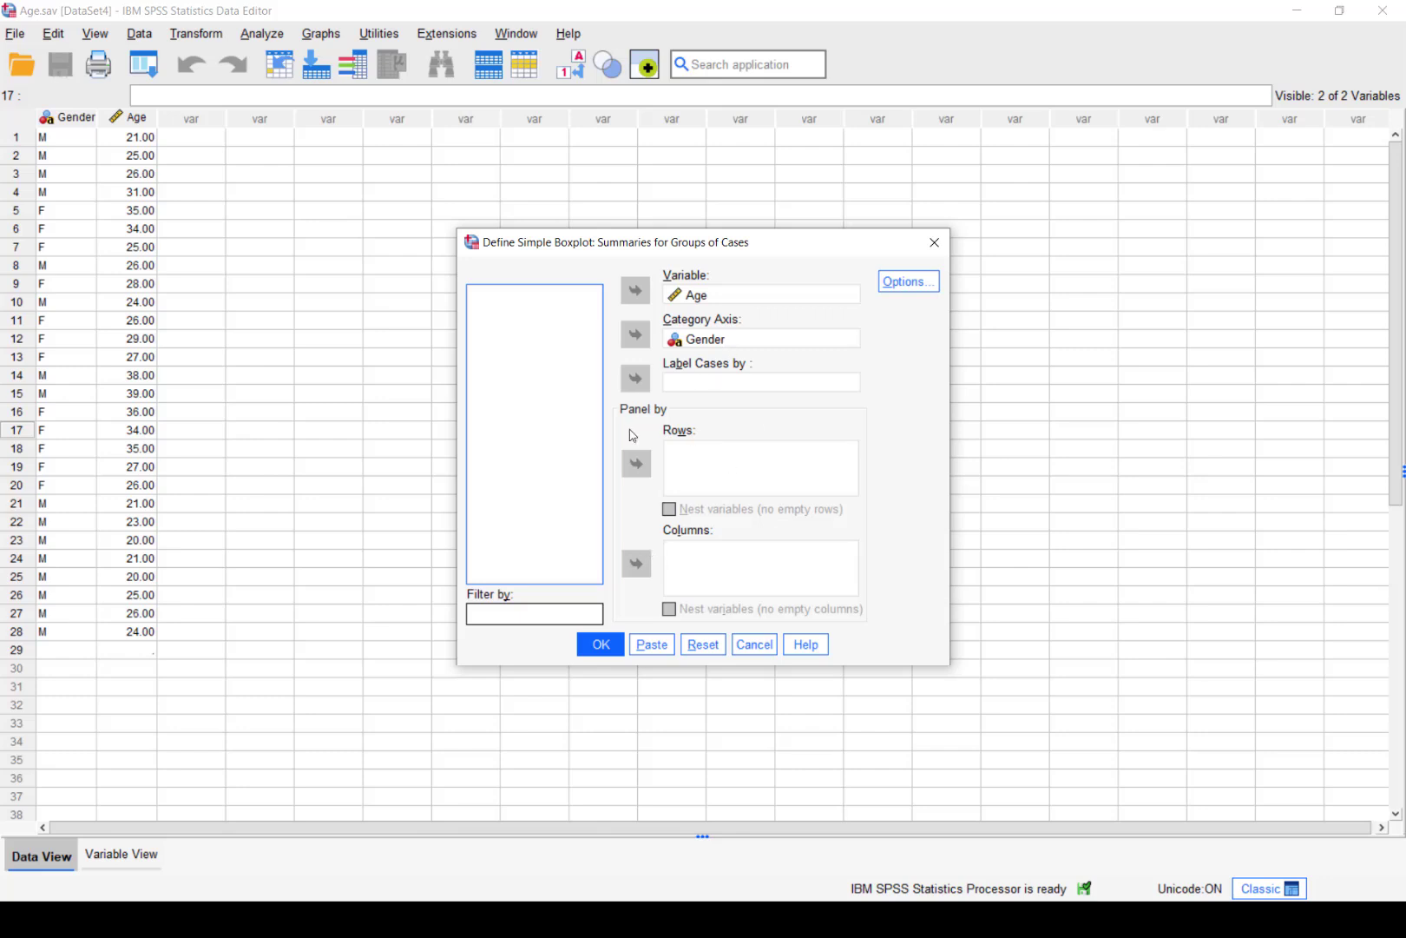
click(600, 644)
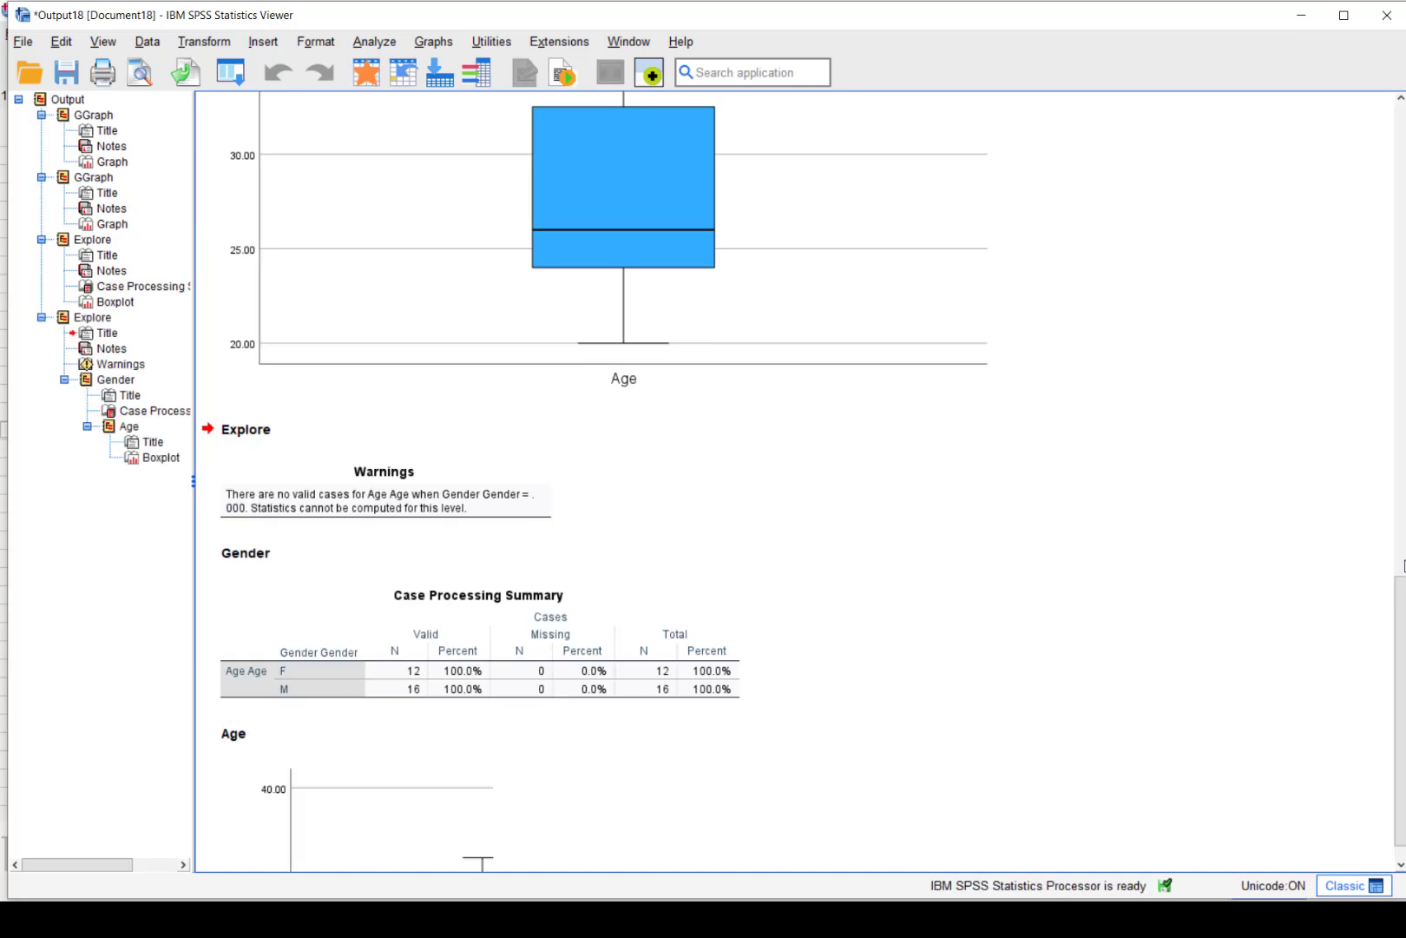
Delete the single Age boxplot, the Warnings table and both Case Processing Summary tables
drag(1400, 605, 1401, 718)
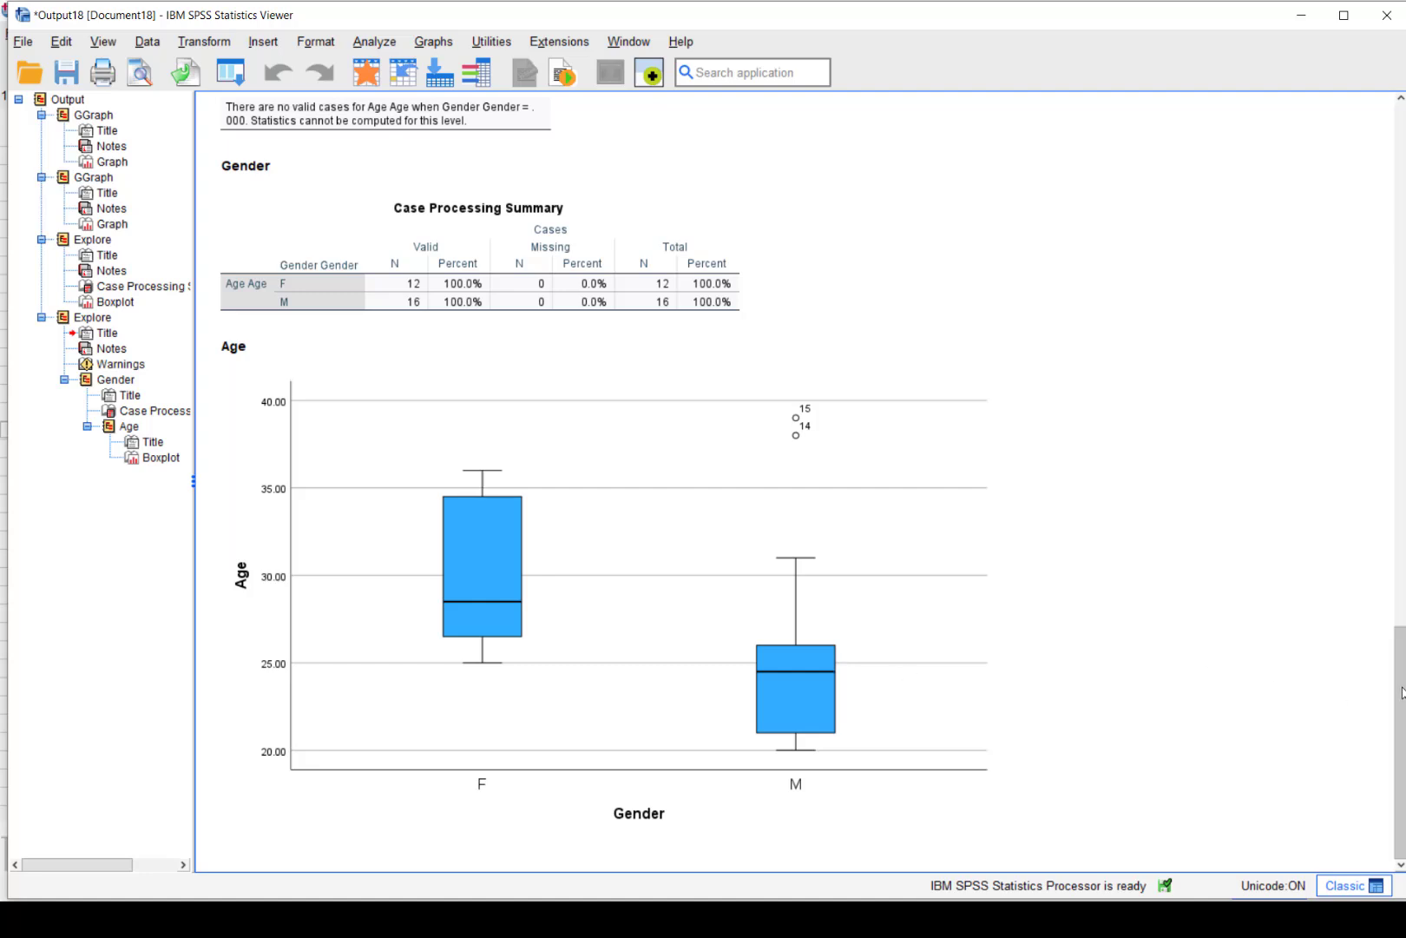
drag(1402, 680, 1402, 467)
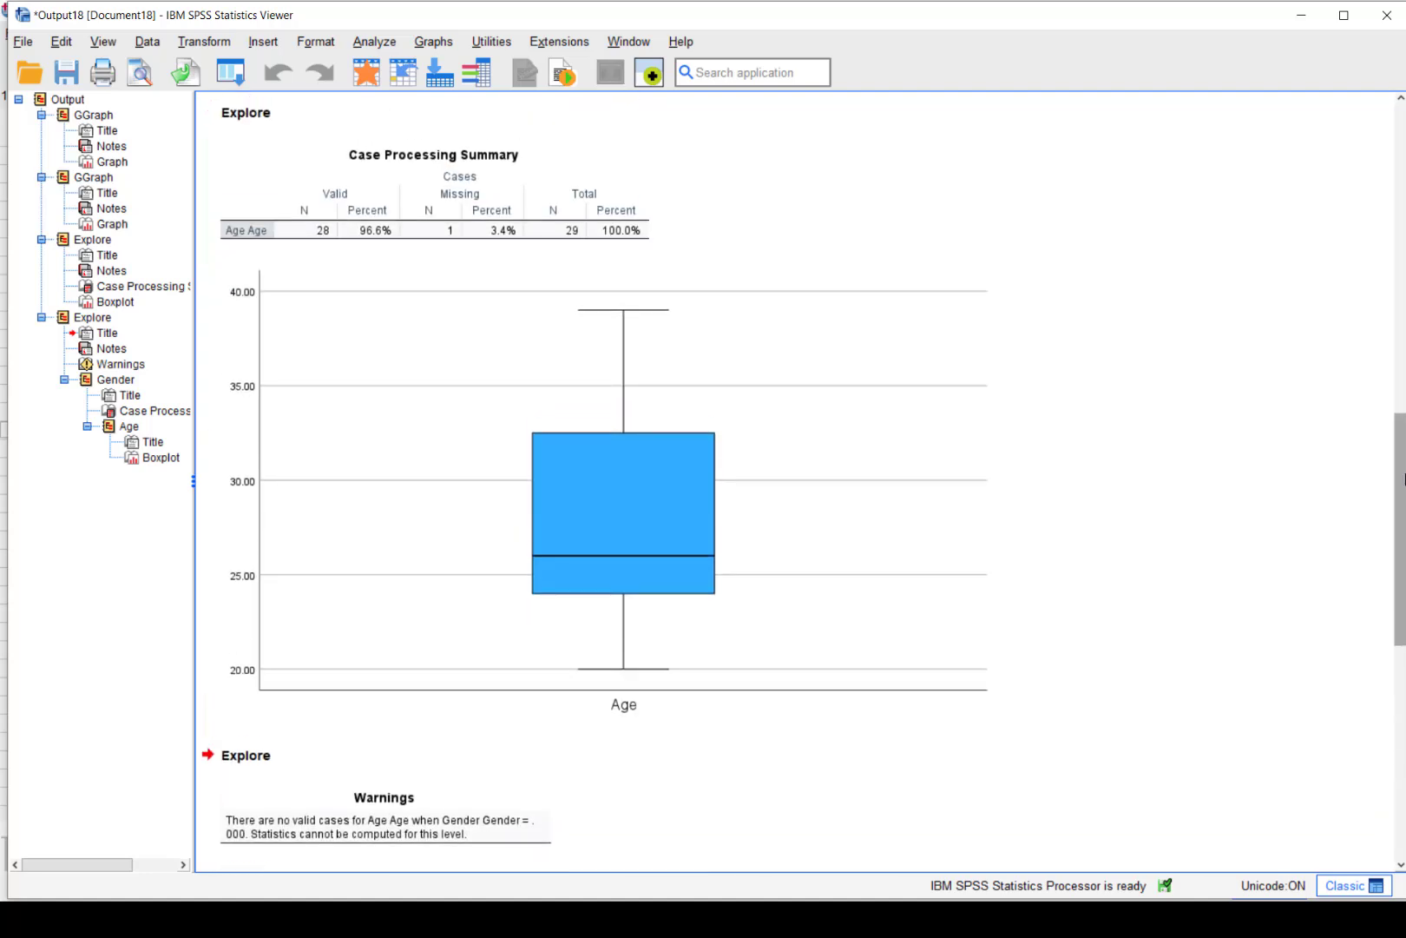
click(647, 477)
key(Delete)
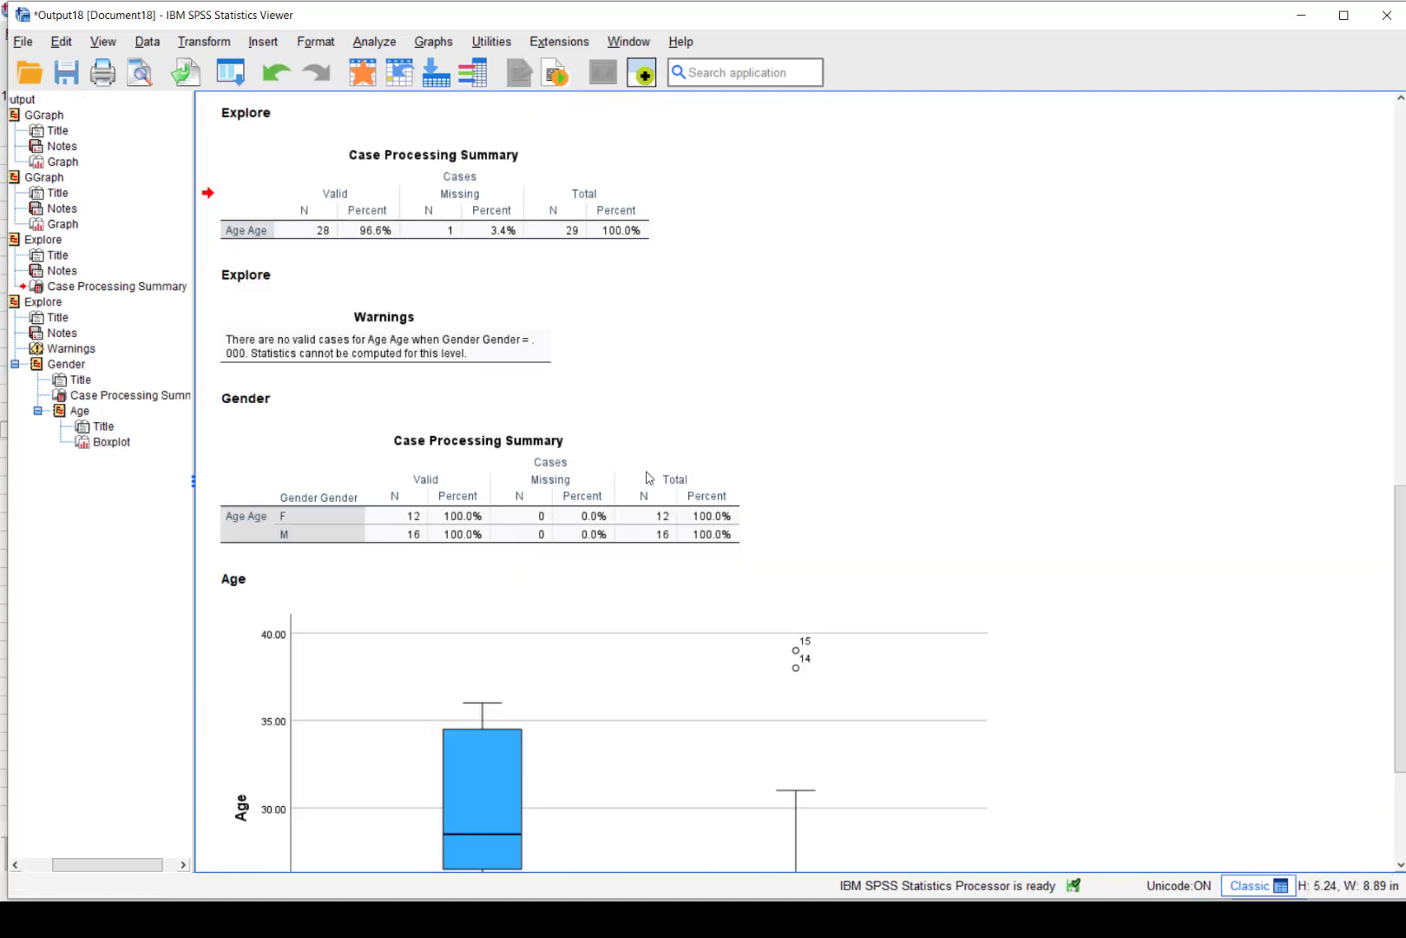
click(385, 211)
key(Delete)
click(416, 237)
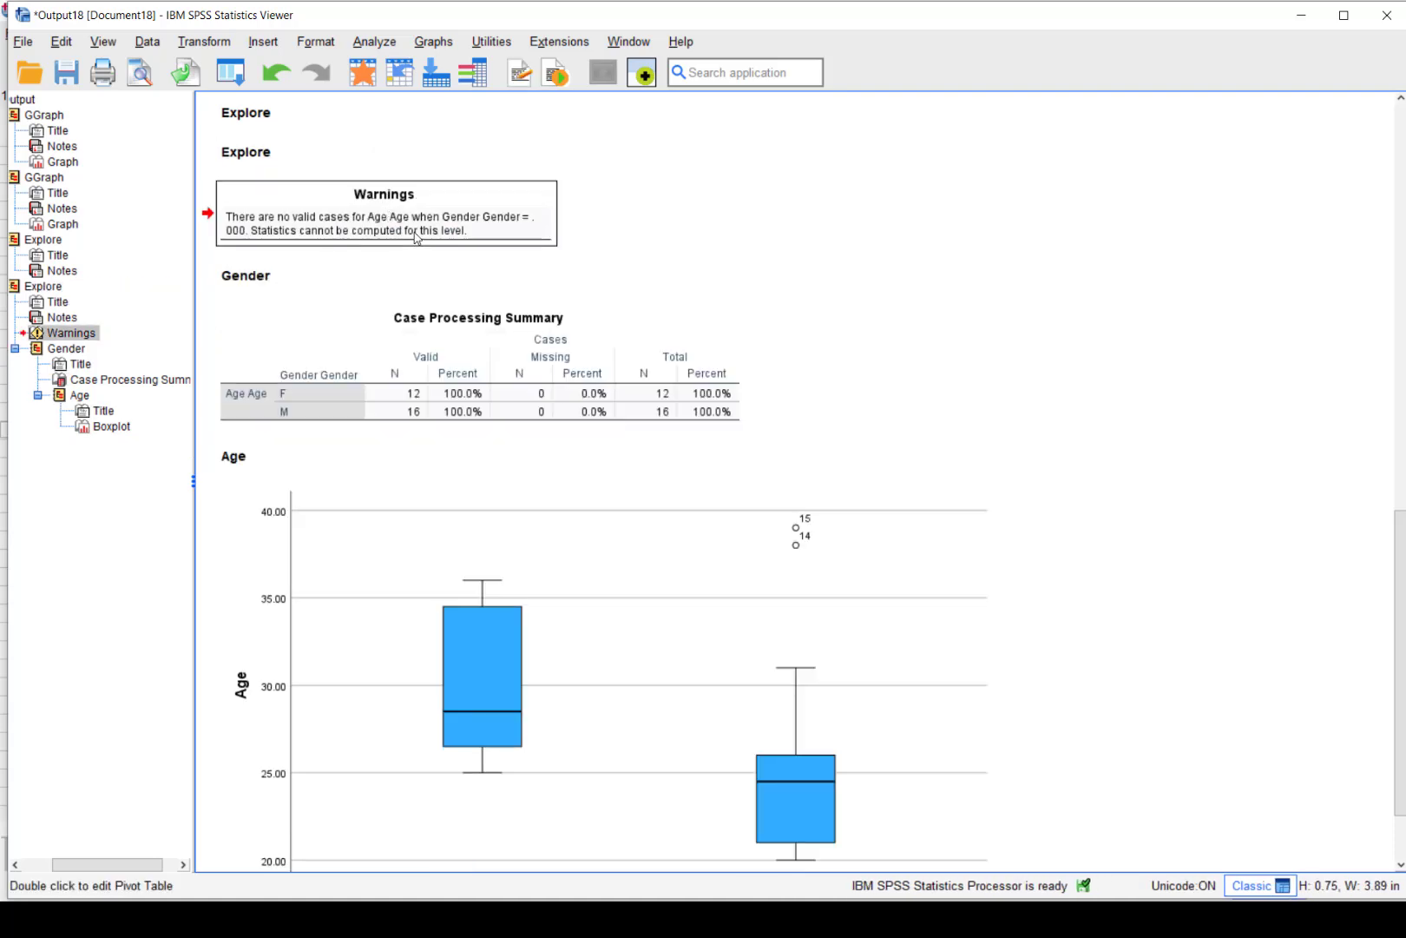
key(Delete)
click(429, 269)
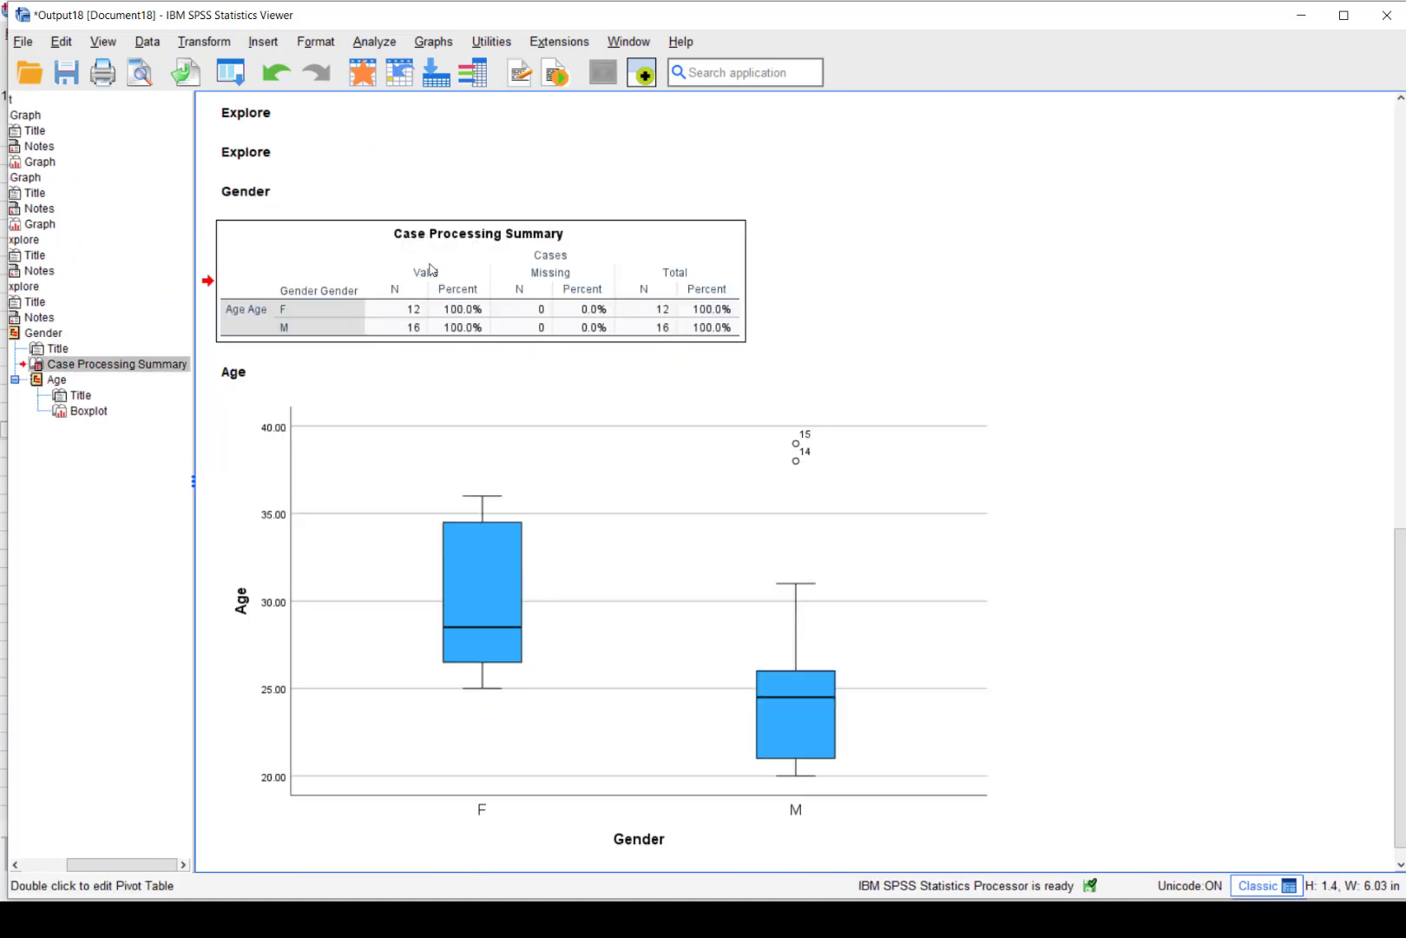
key(Delete)
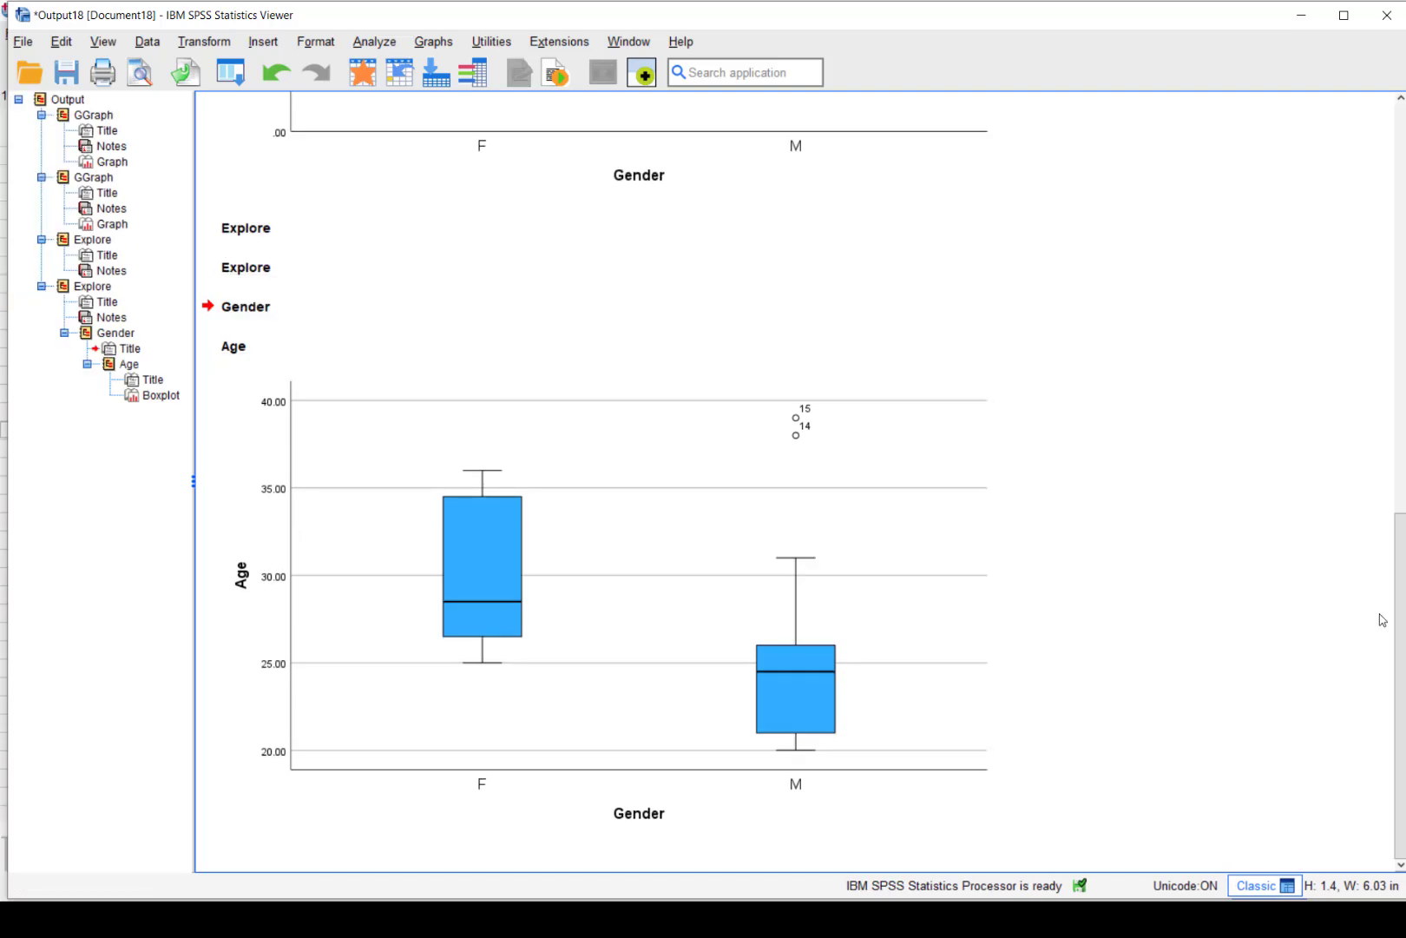
Look over the Simple, Clustered and Explore boxplots, ending with the F/M Age boxplot selected
drag(1401, 623, 1365, 619)
click(777, 671)
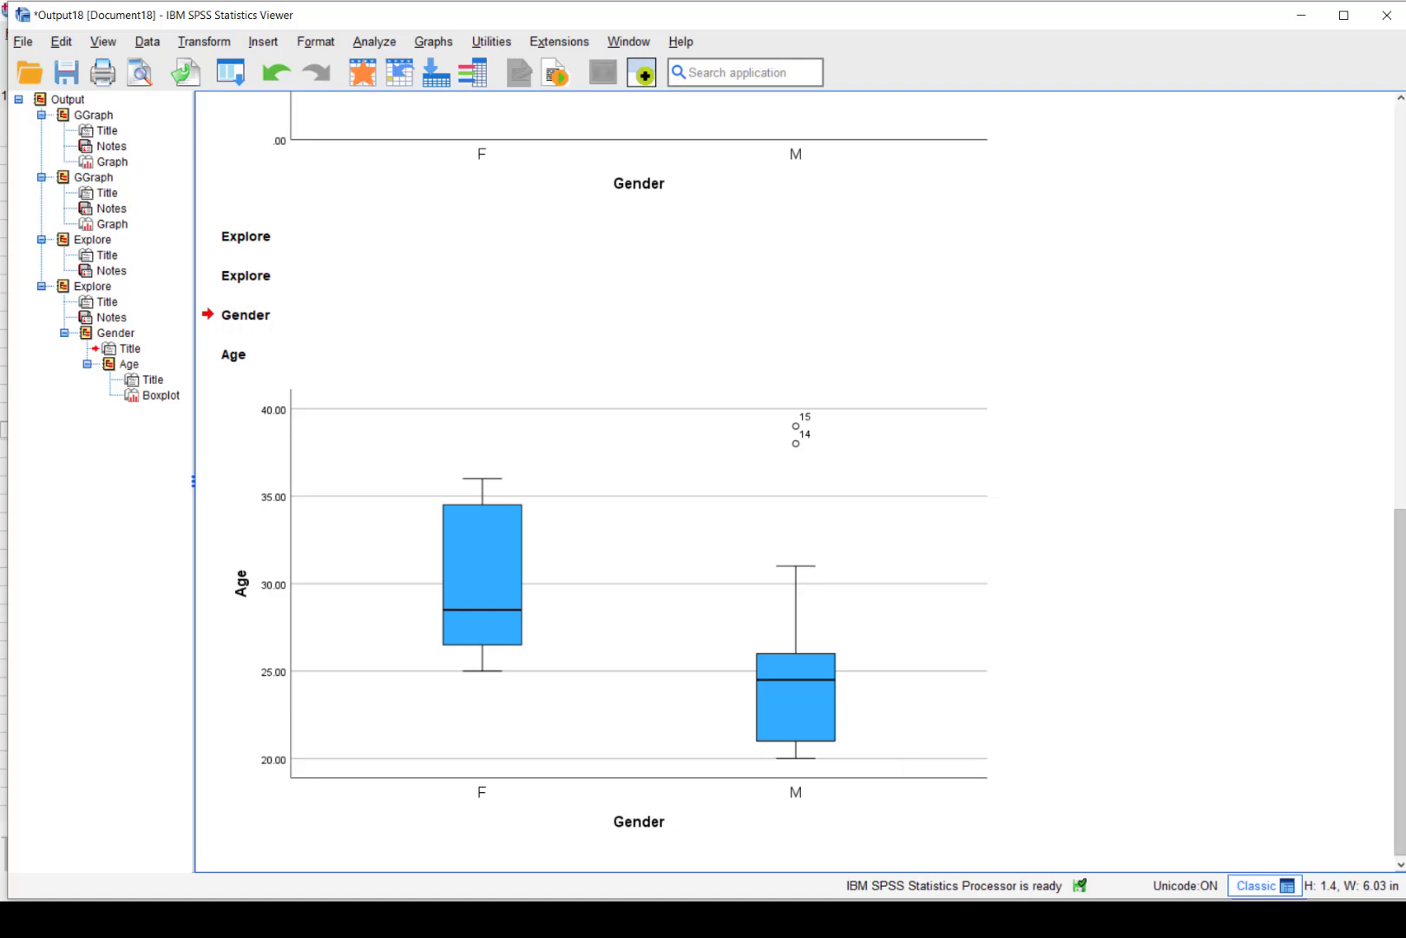
drag(1399, 742, 1403, 484)
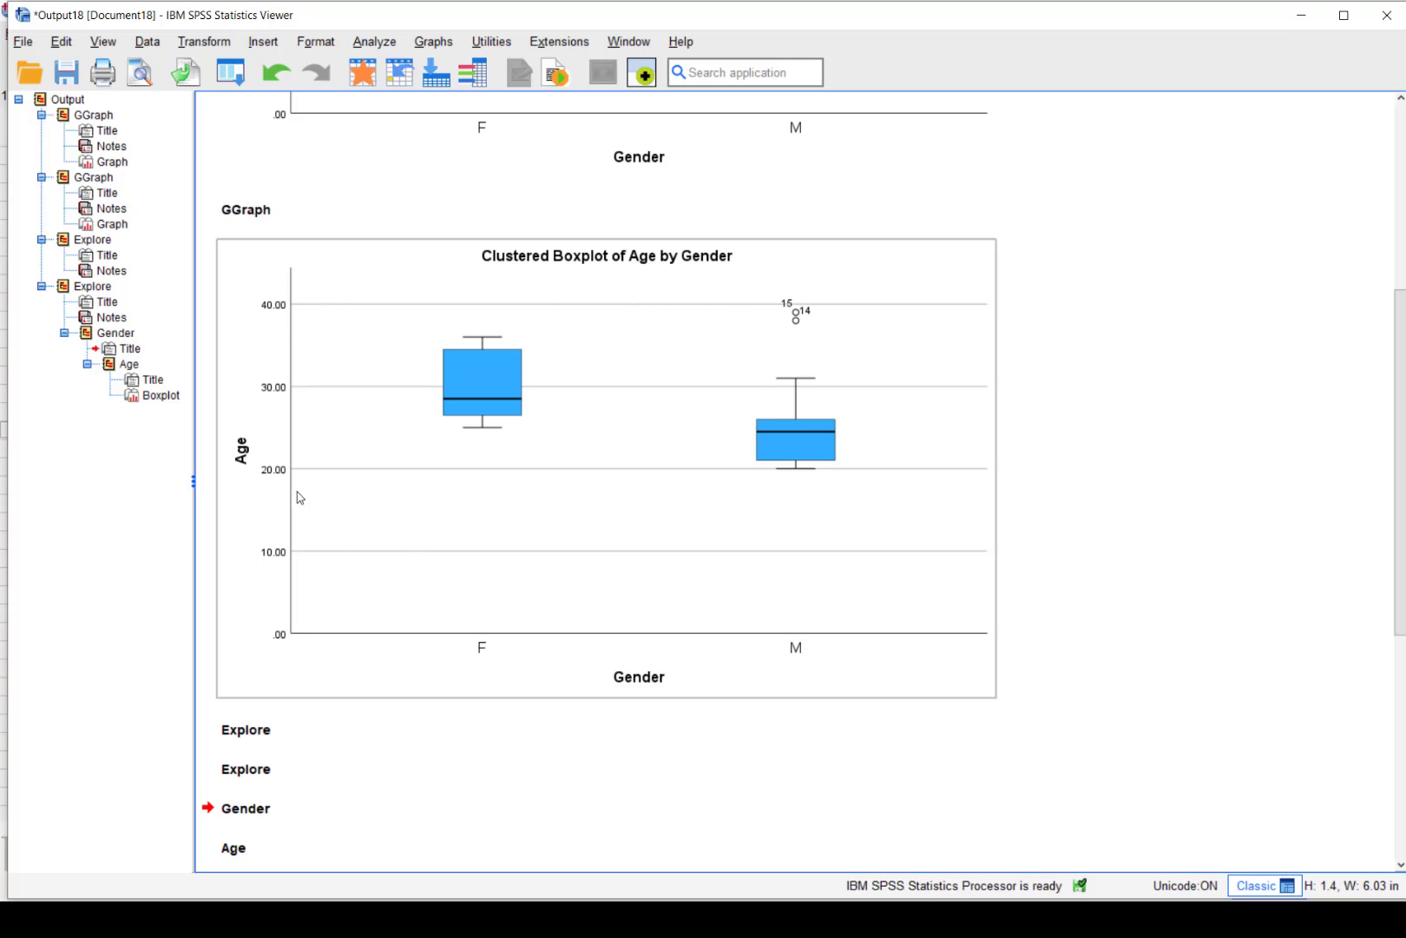
click(295, 573)
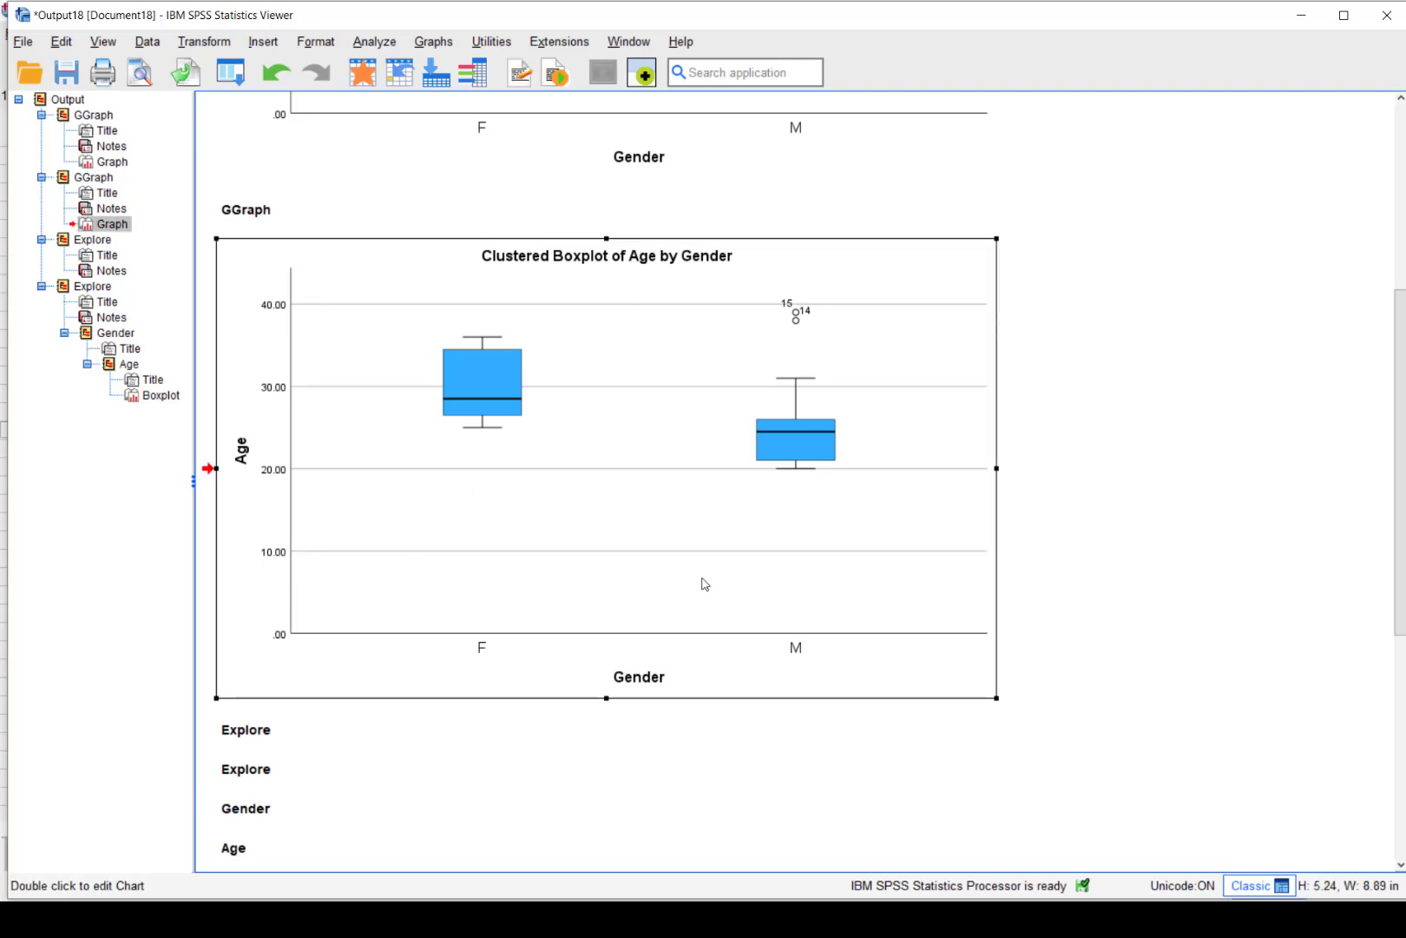
drag(803, 375, 1065, 551)
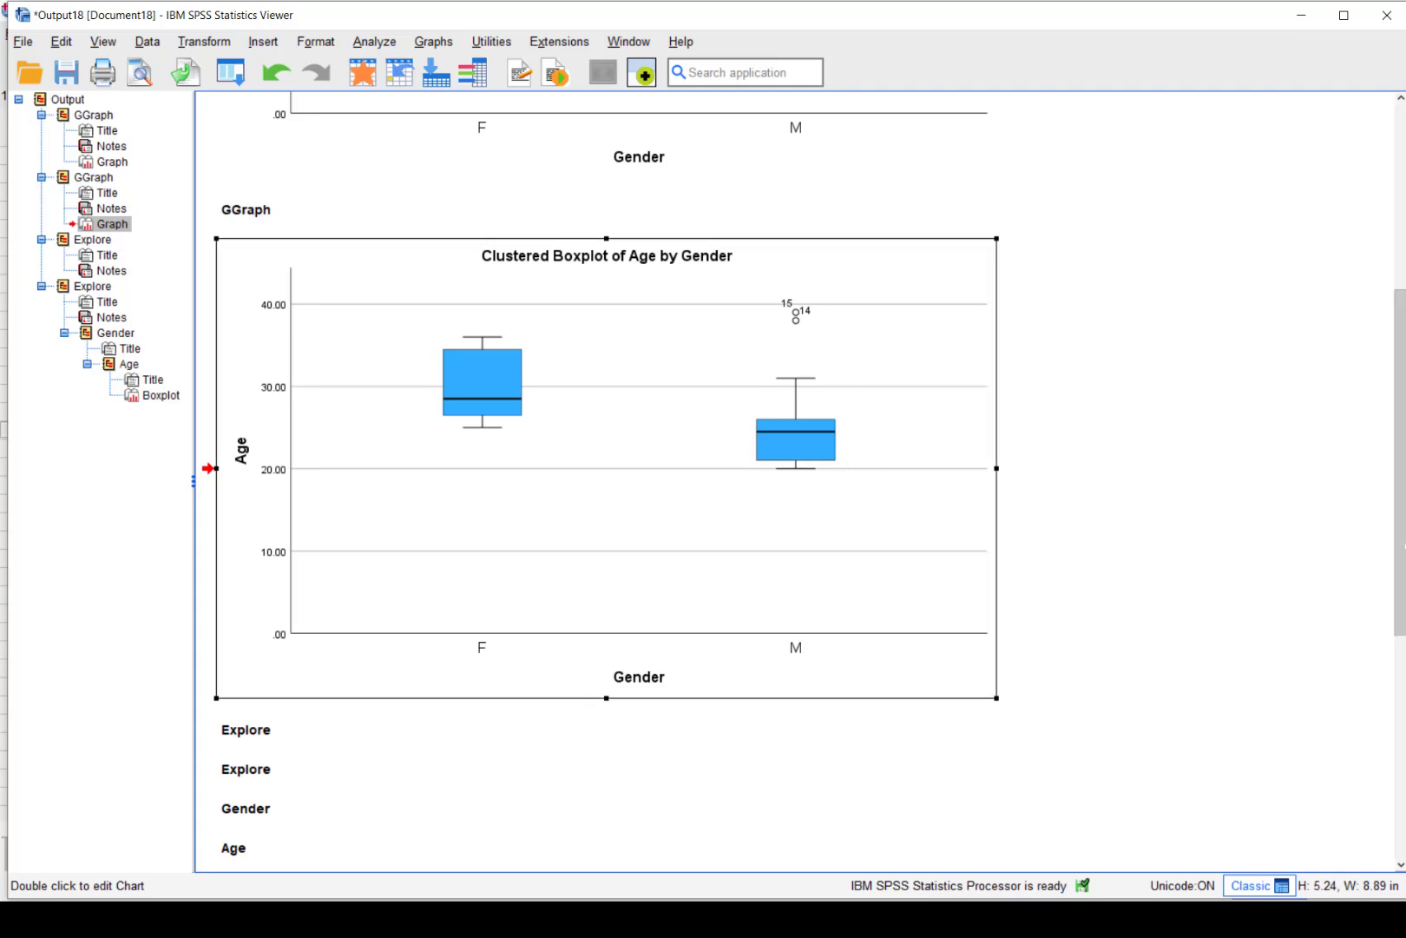
drag(1402, 523, 1404, 829)
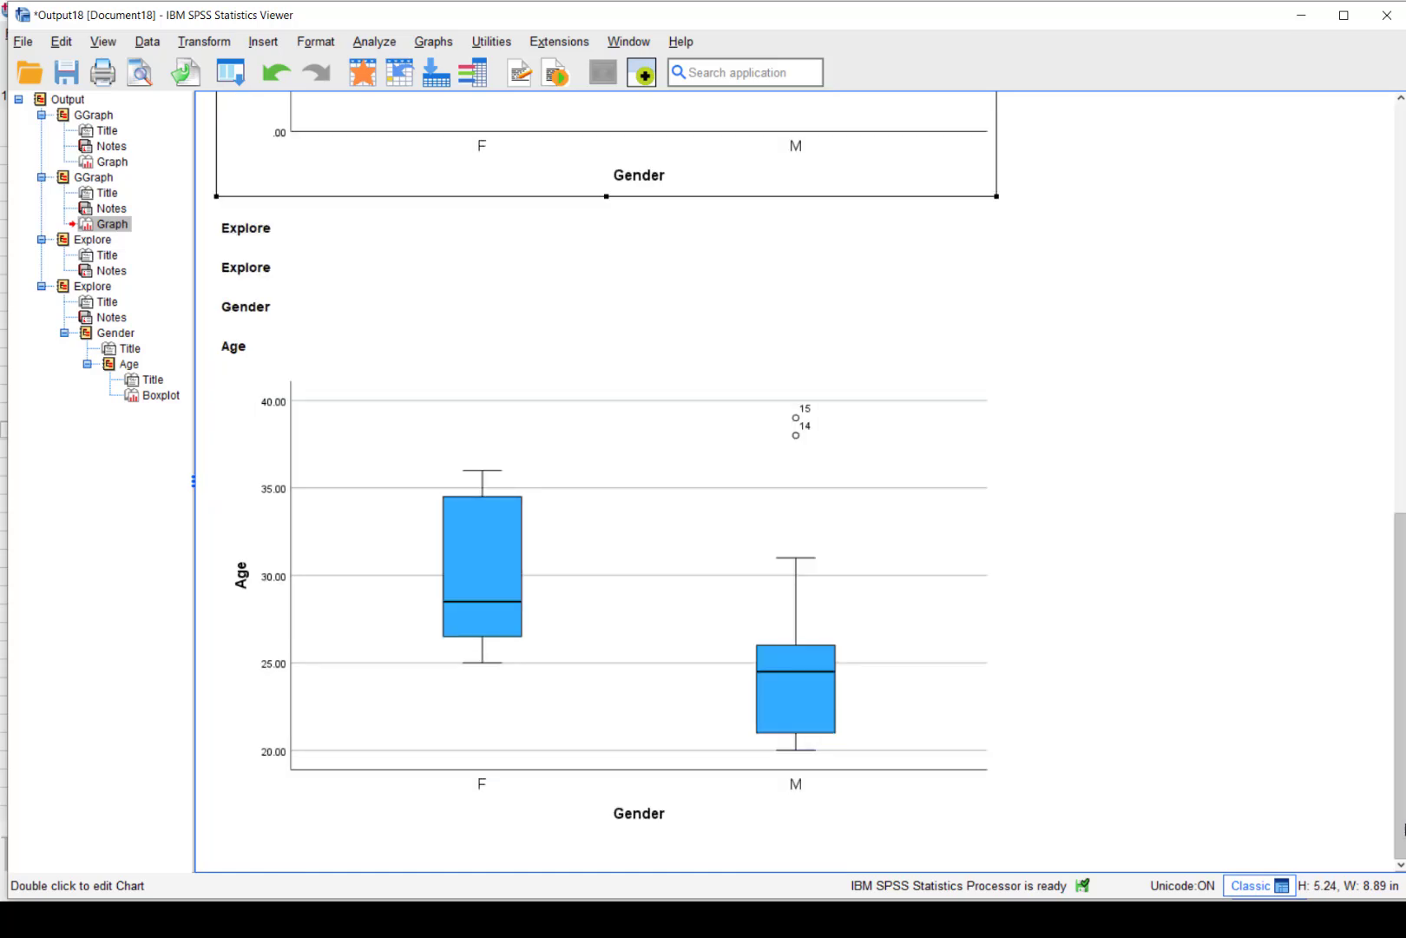
click(670, 688)
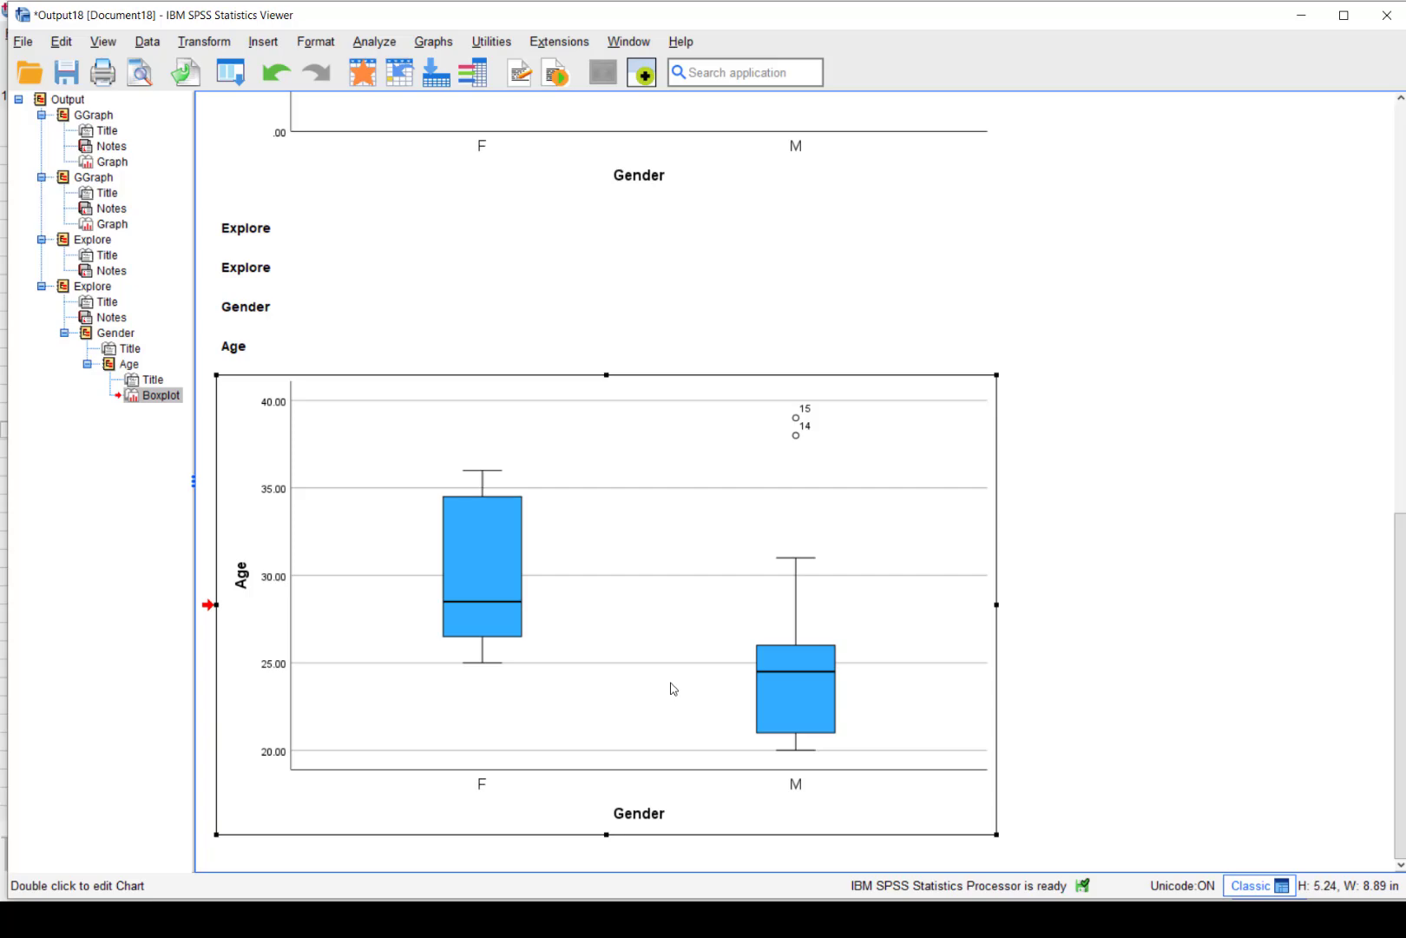
Transpose the Explore Age boxplot to horizontal boxes in the Chart Editor, then close the editor
double_click(670, 688)
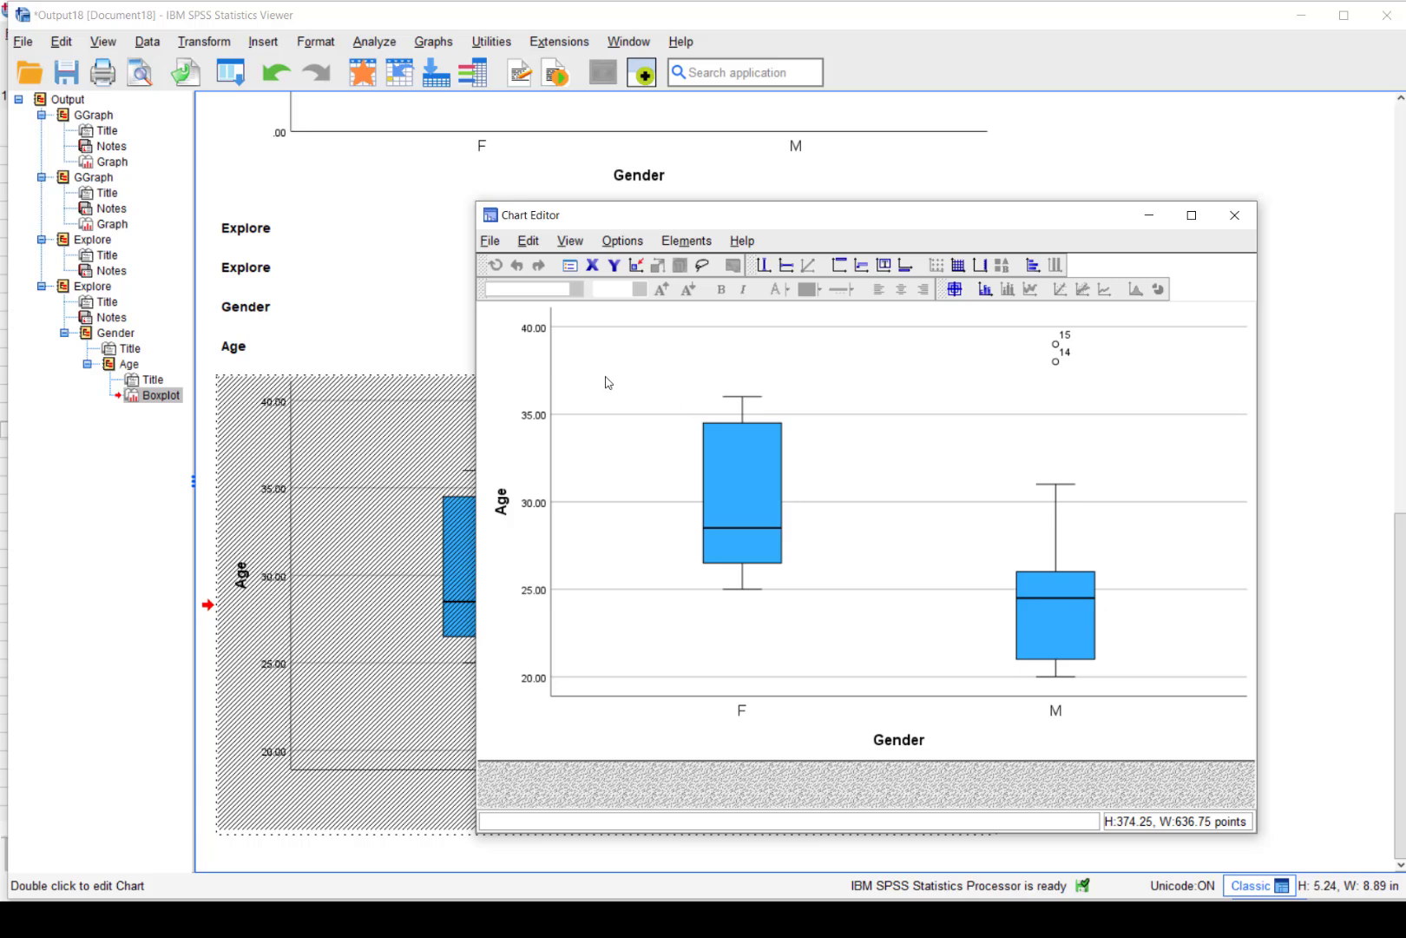
click(1033, 266)
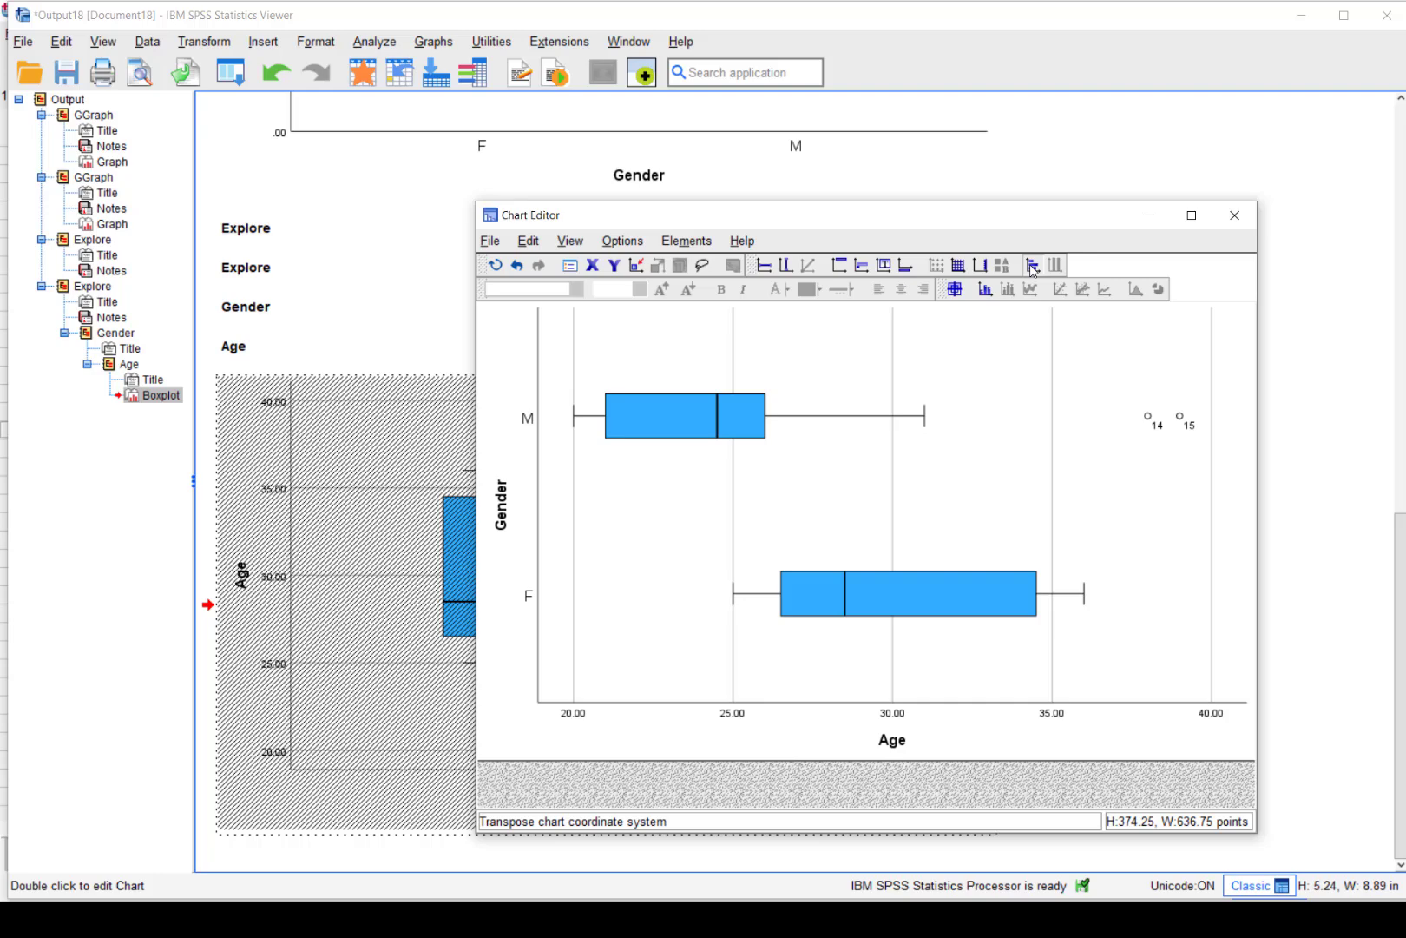
click(1246, 230)
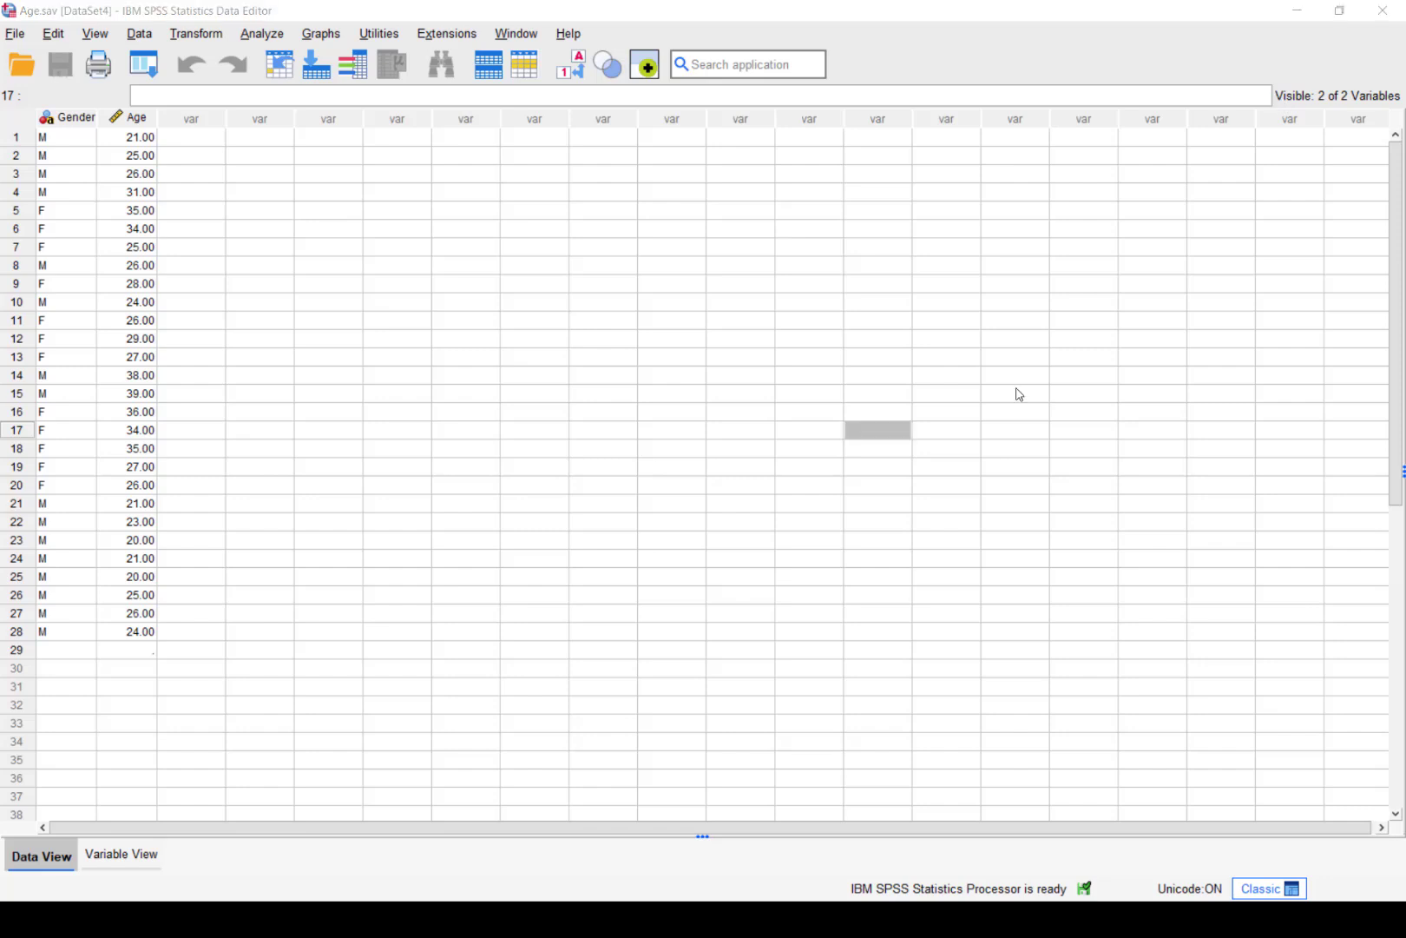
Run Explore with Age as dependent and Gender as factor, plots only, stem-and-leaf turned off
click(262, 35)
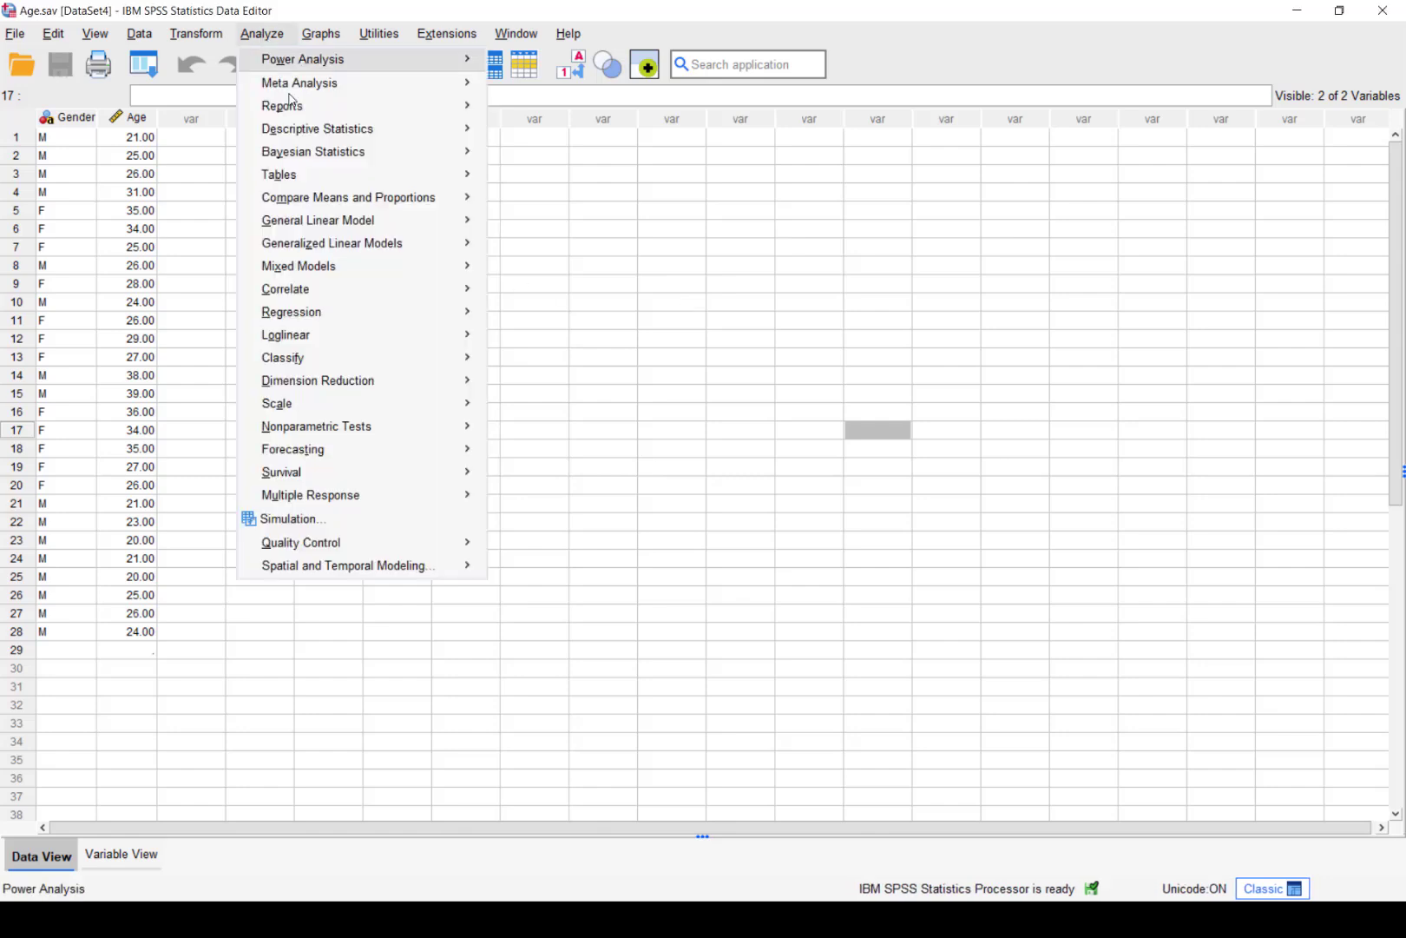
mouse_move(353, 125)
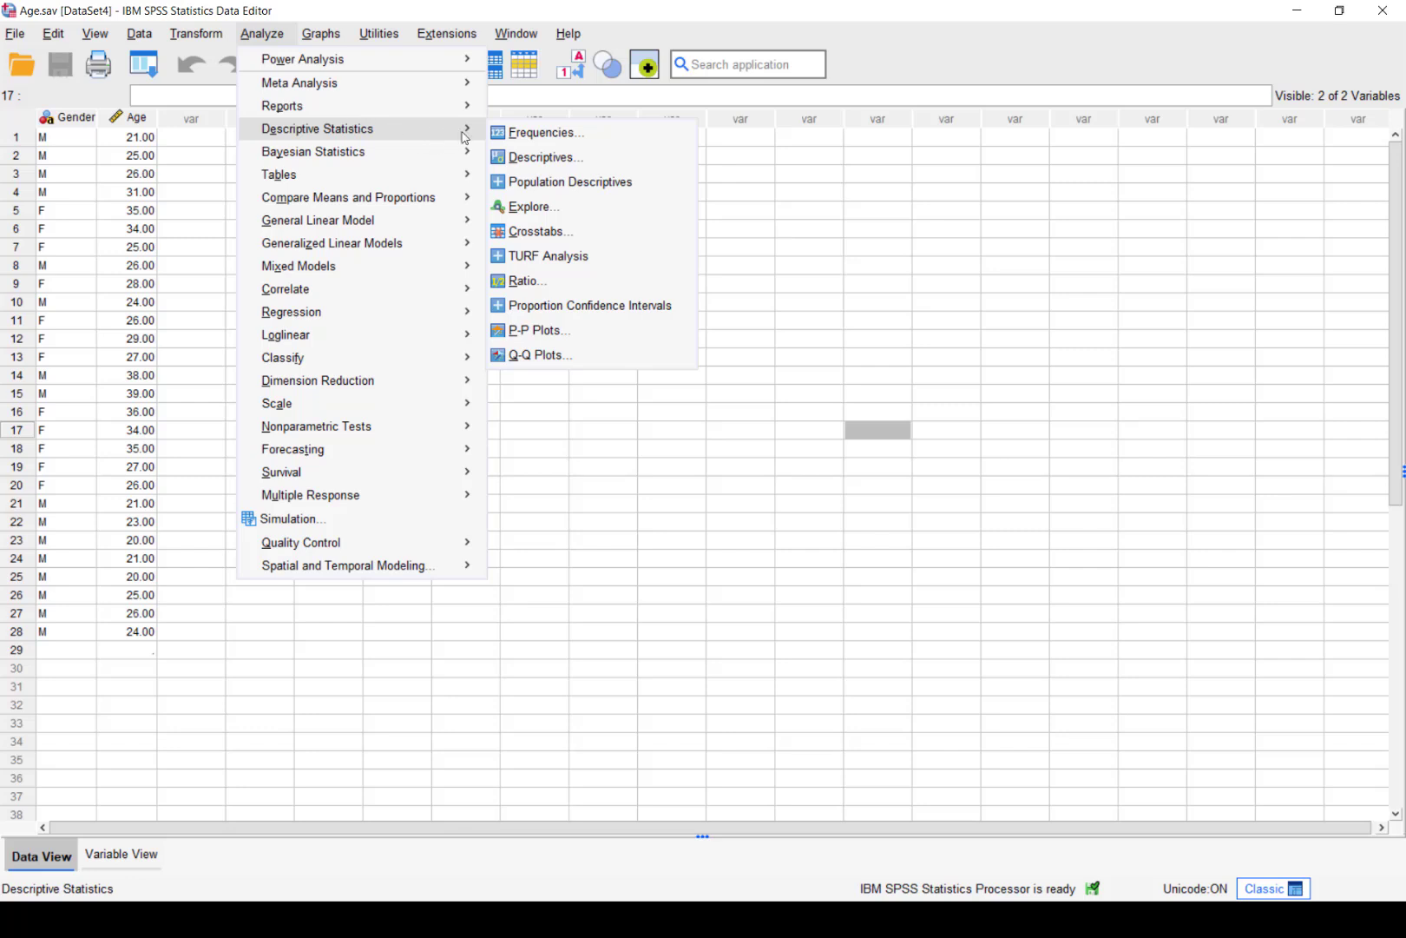
click(534, 208)
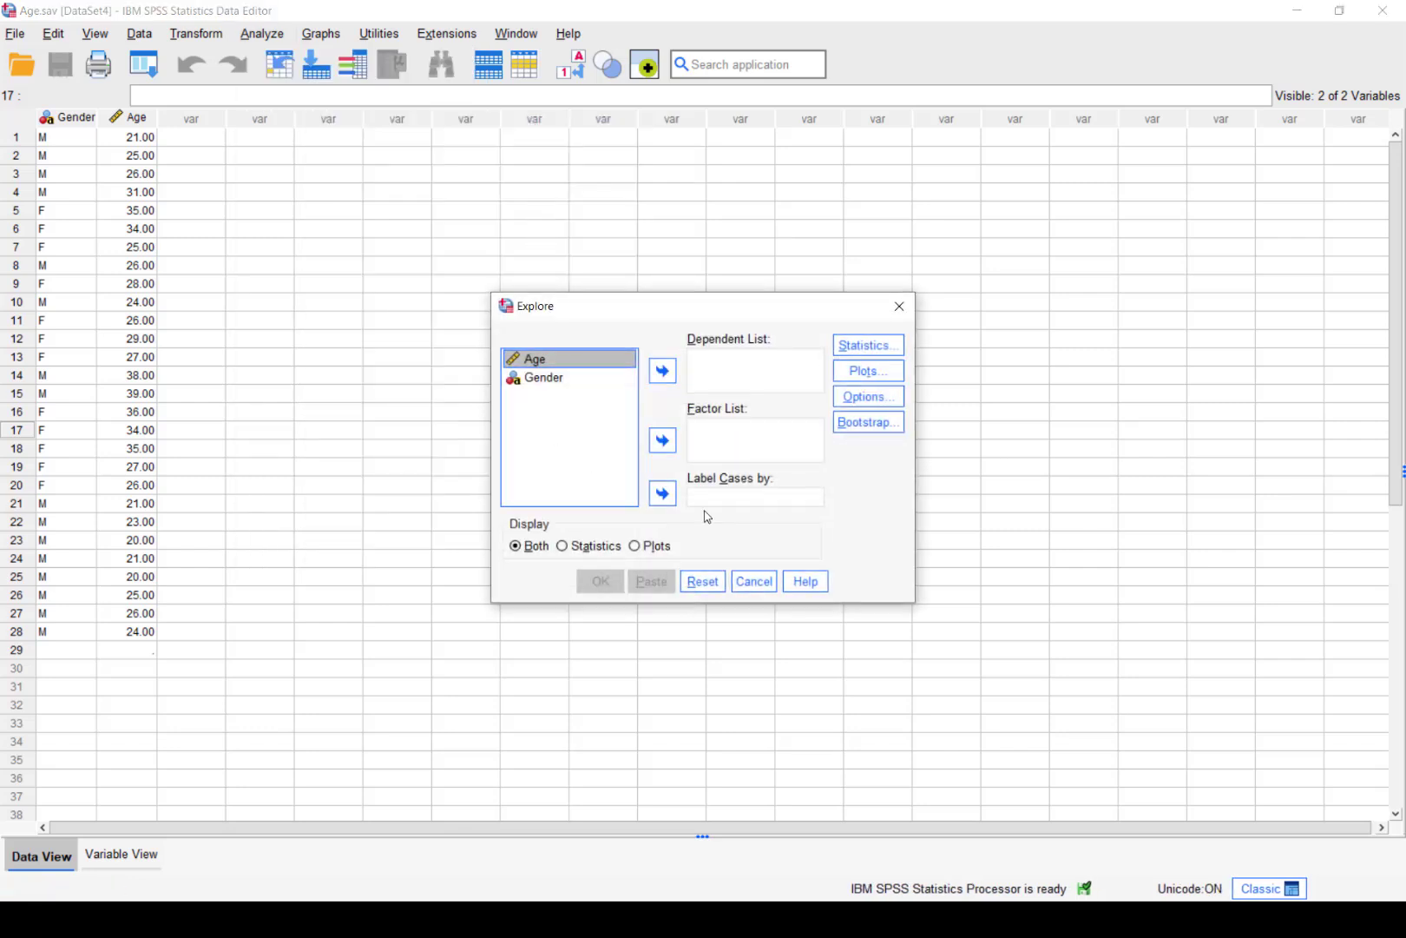
click(635, 546)
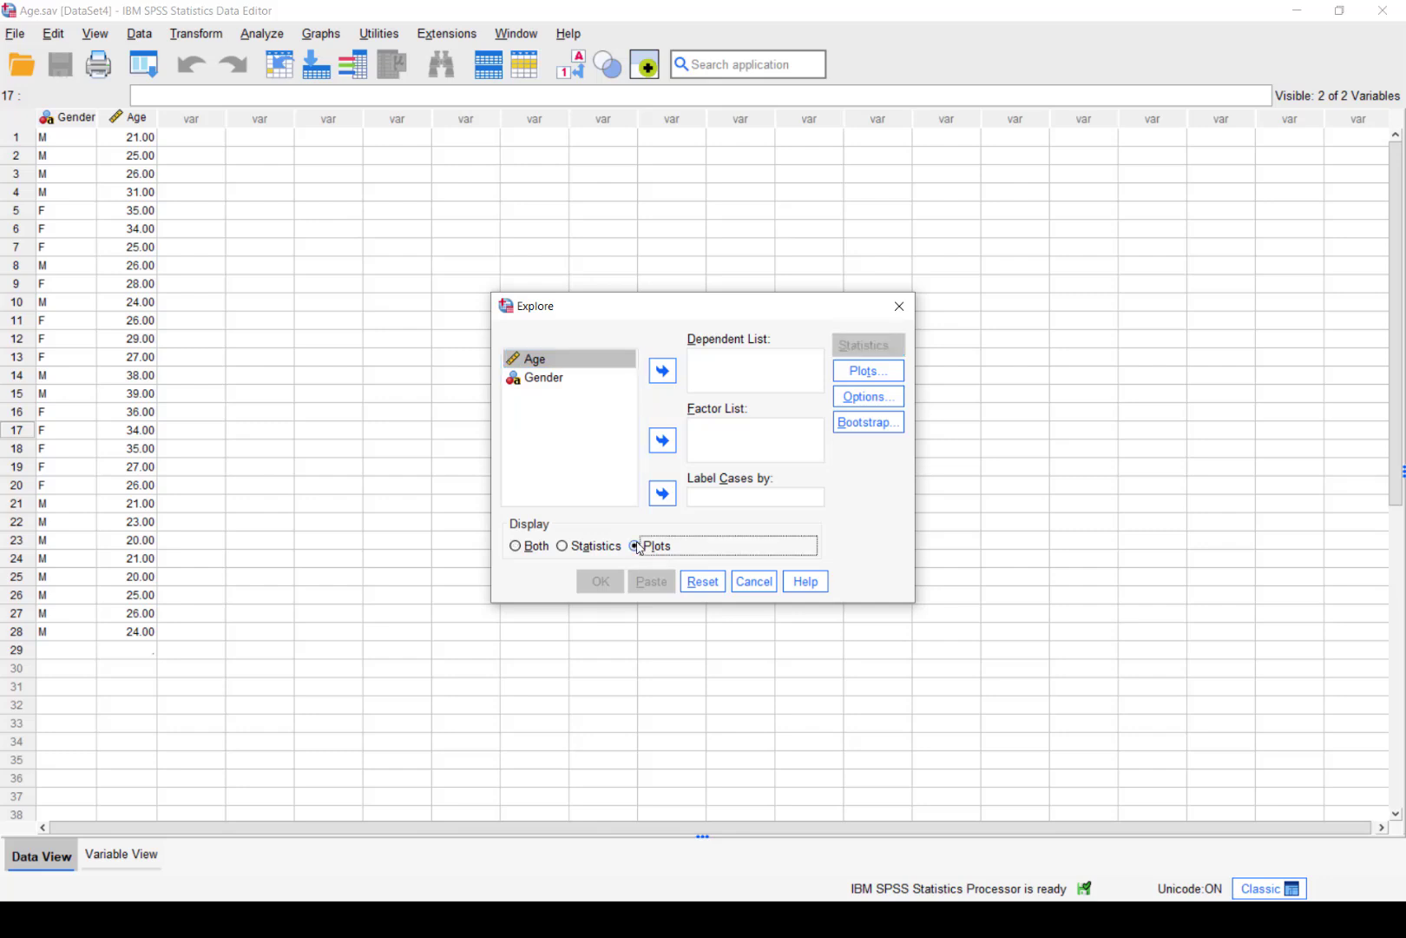
click(663, 372)
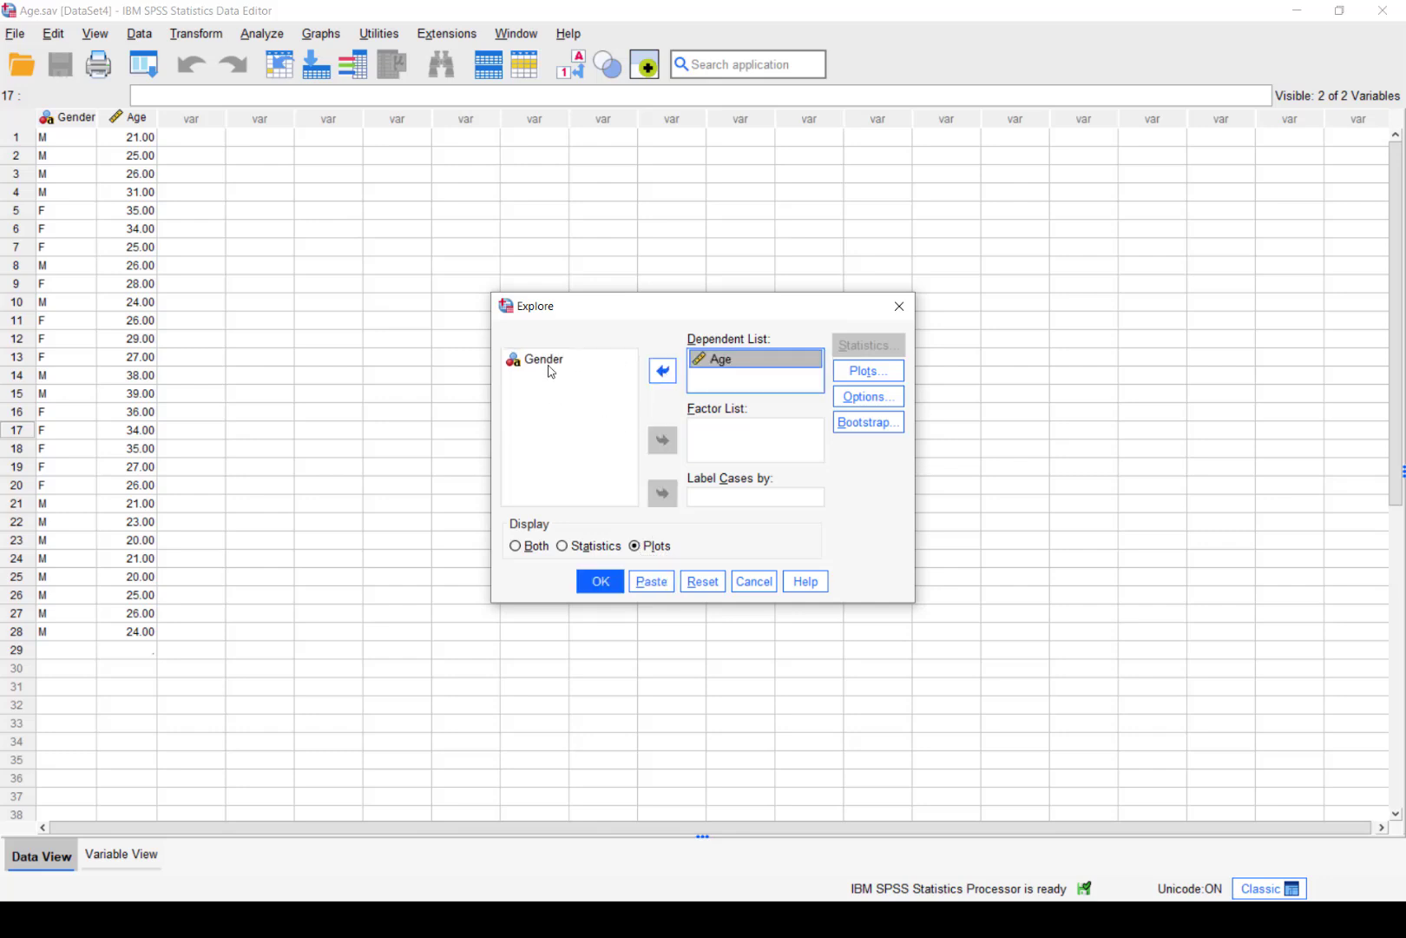
click(551, 361)
click(658, 443)
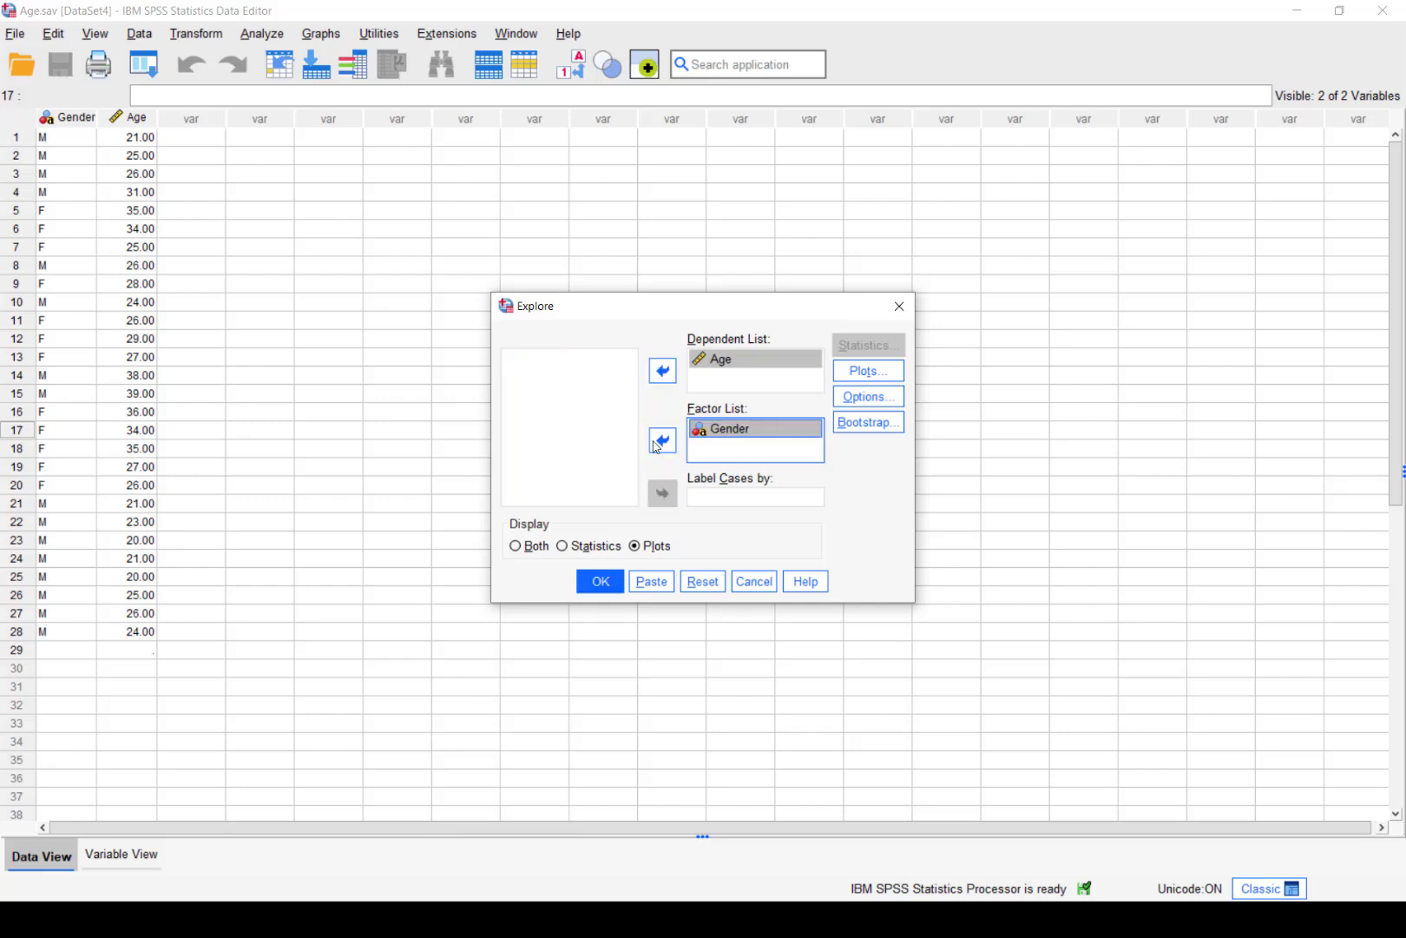
click(888, 372)
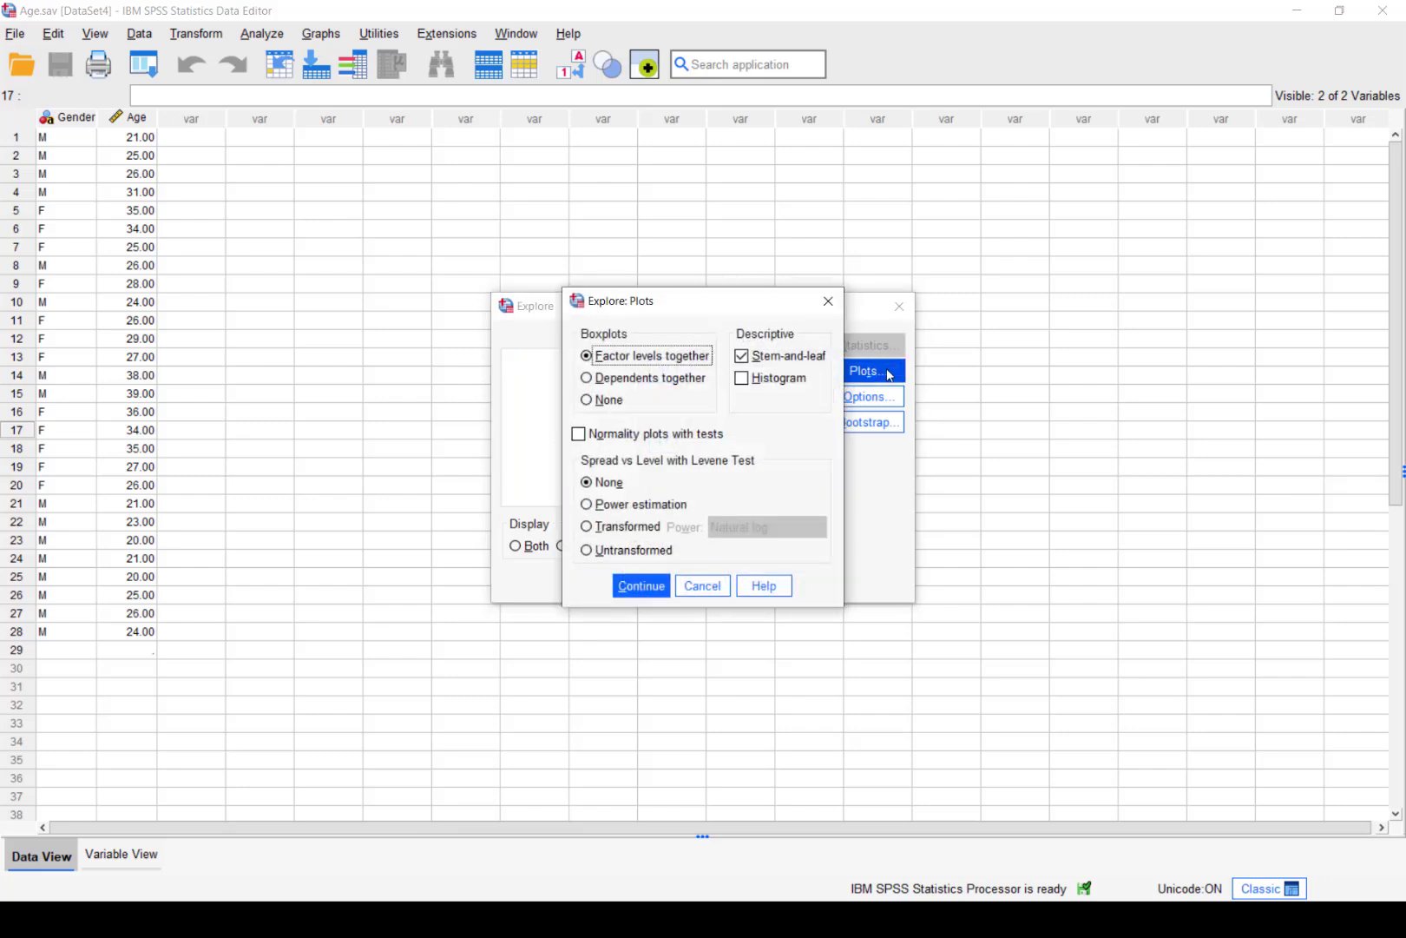
click(756, 357)
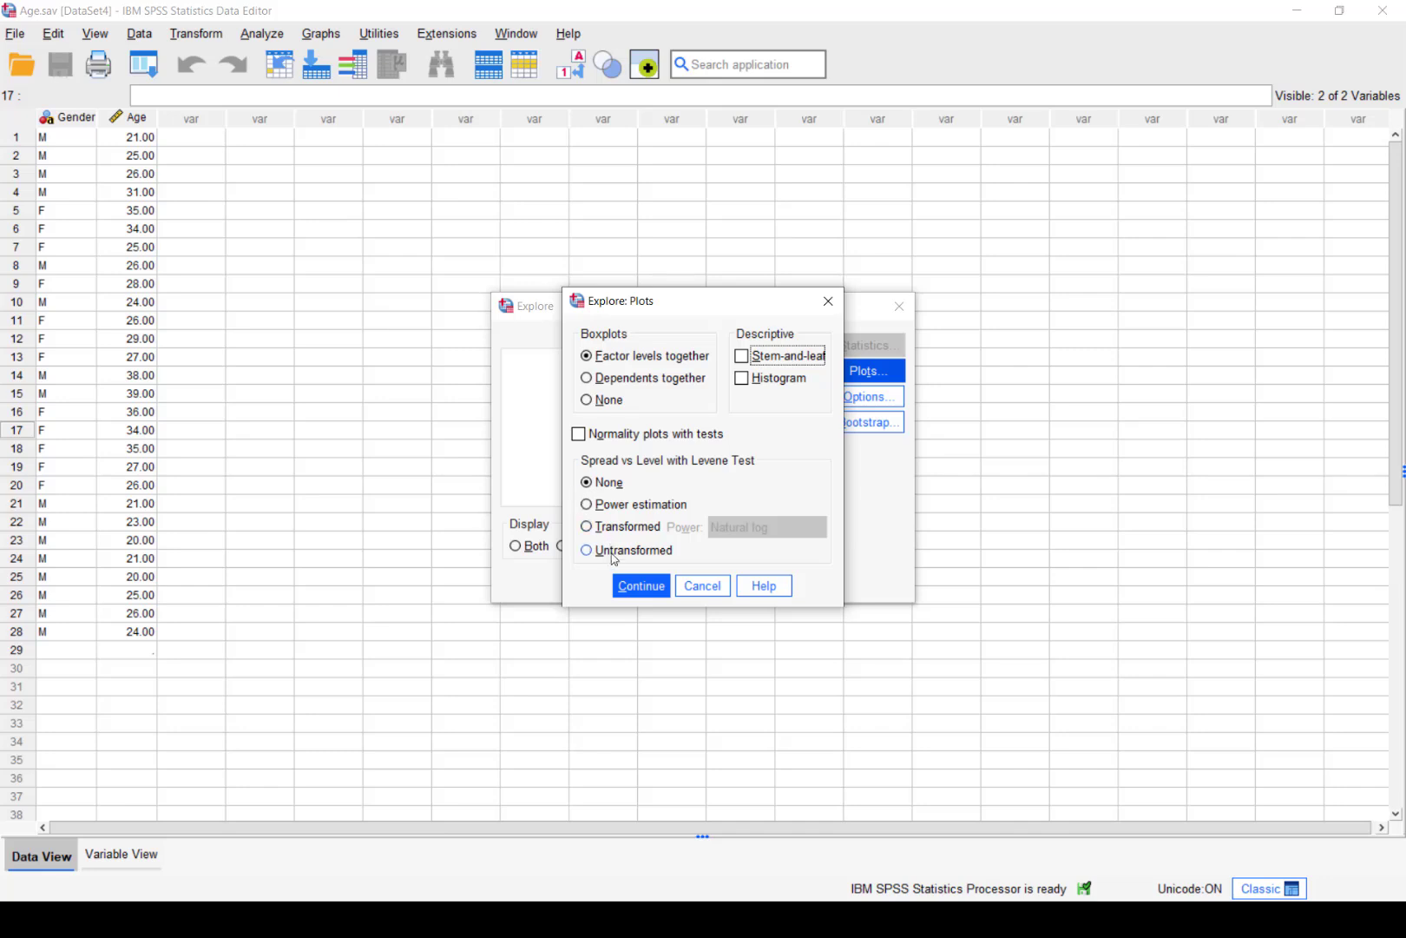
click(638, 588)
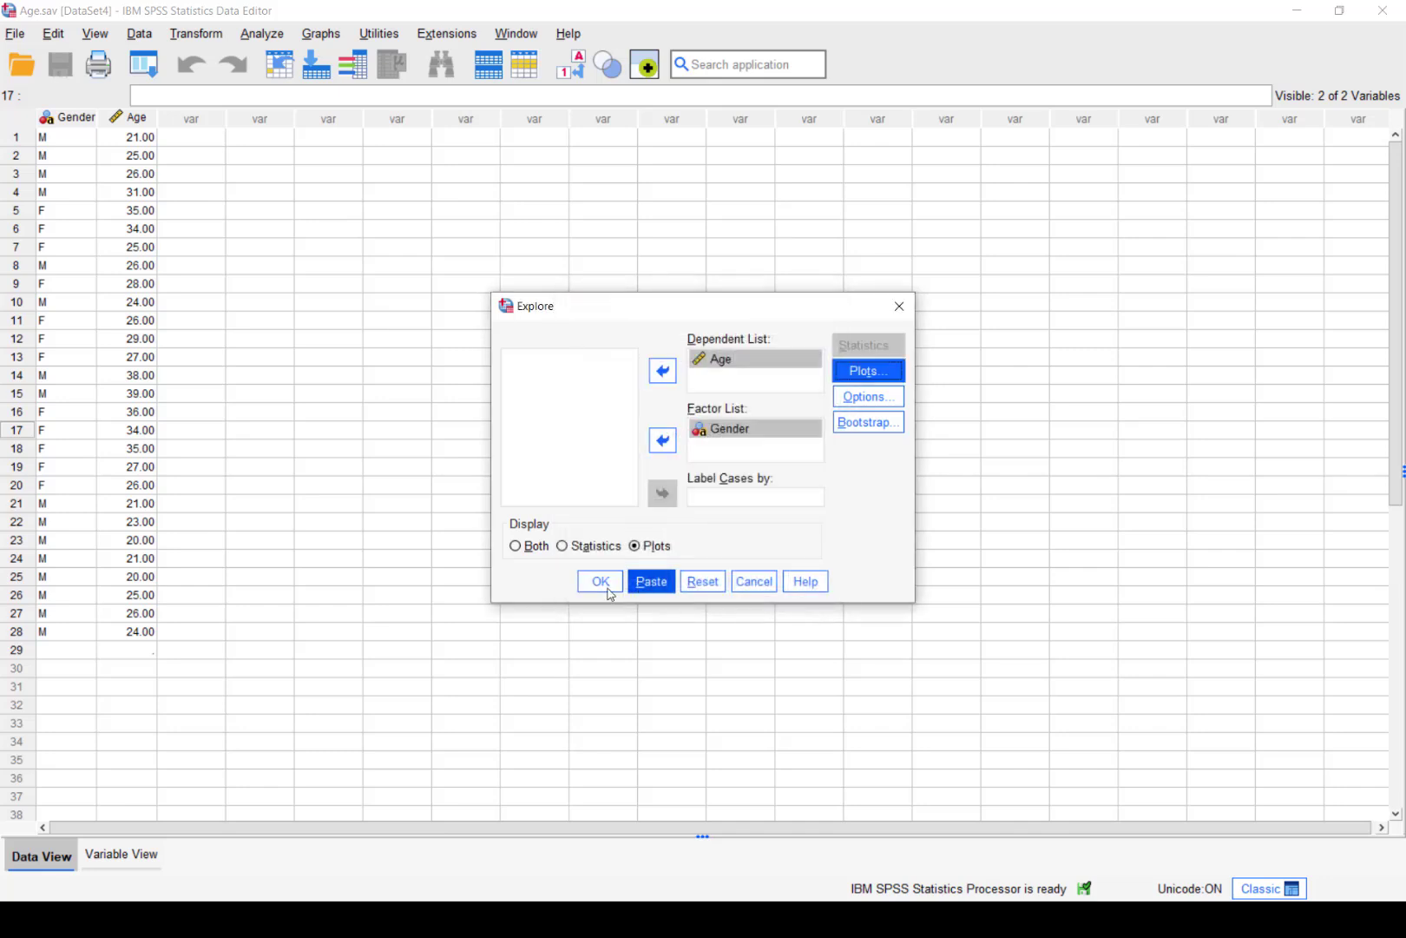
click(608, 591)
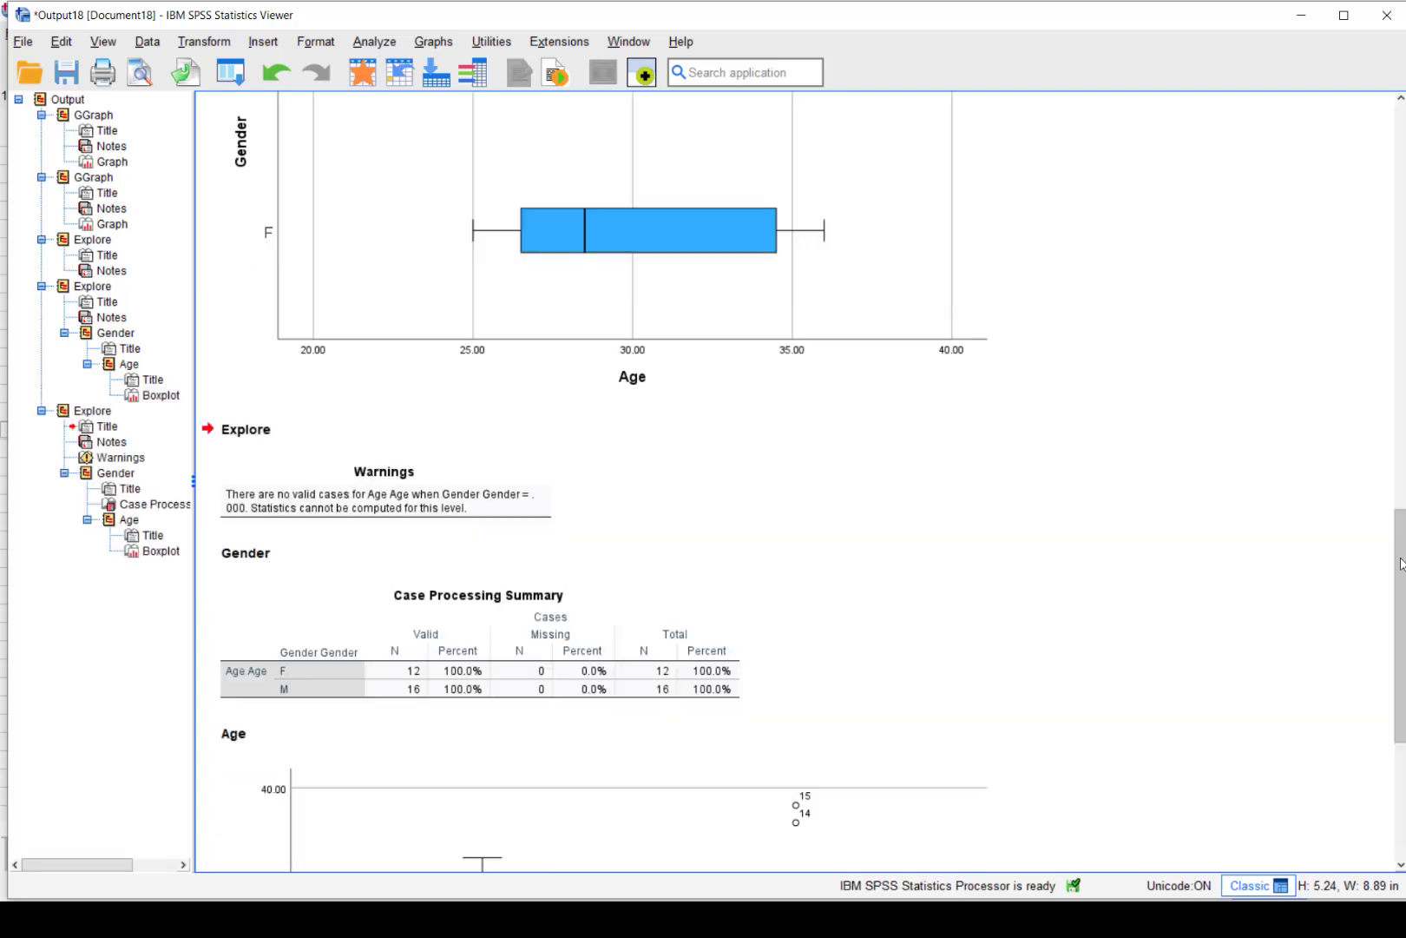
Scroll down to the new Age-by-Gender boxplot, then return to the Age.sav data window
drag(1401, 564, 1401, 686)
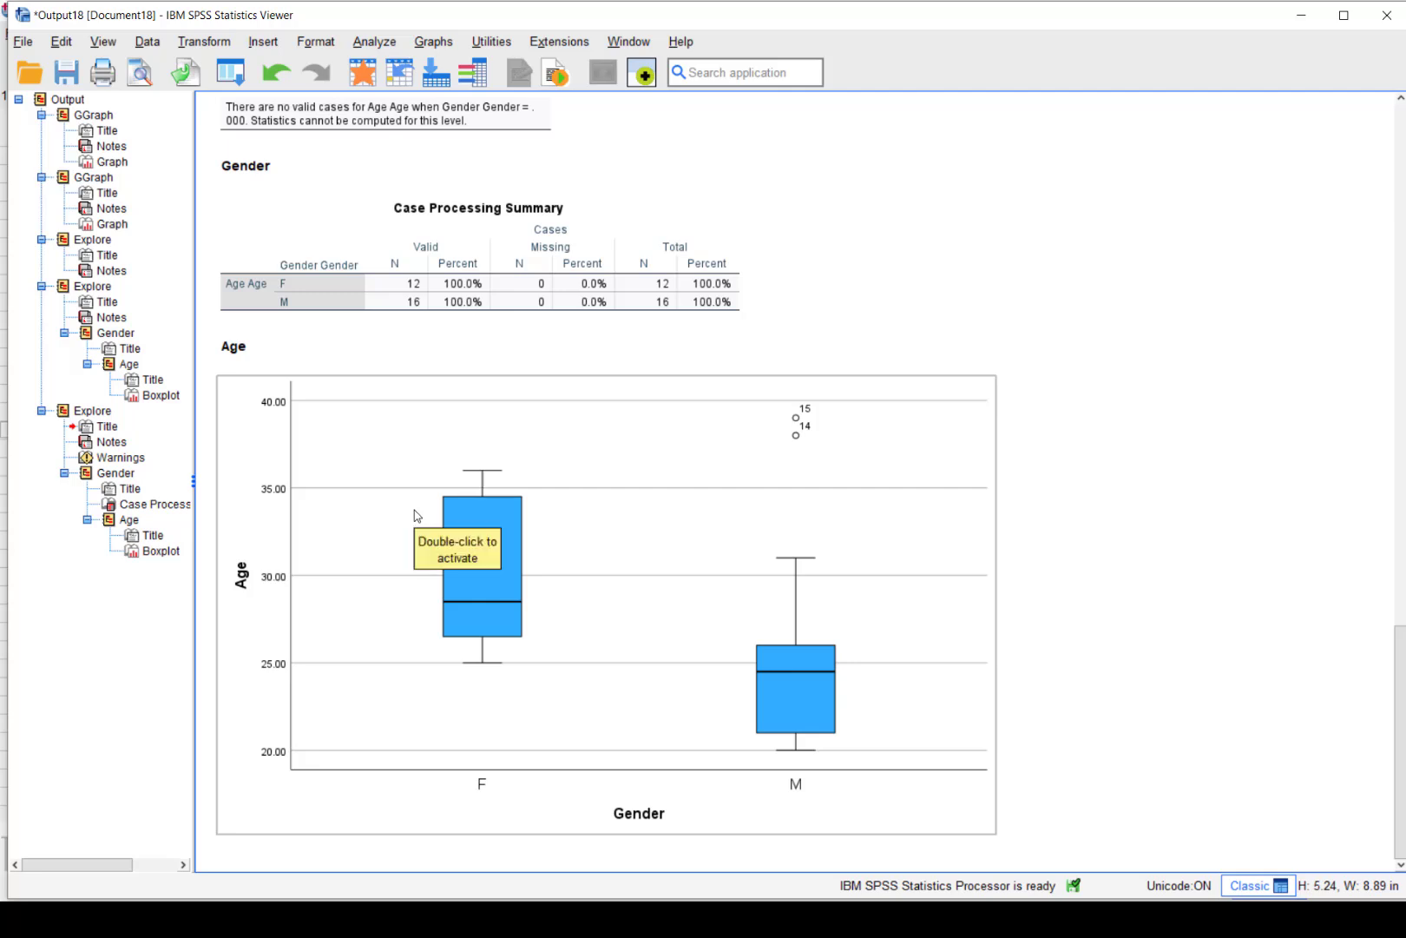
key(alt+Tab)
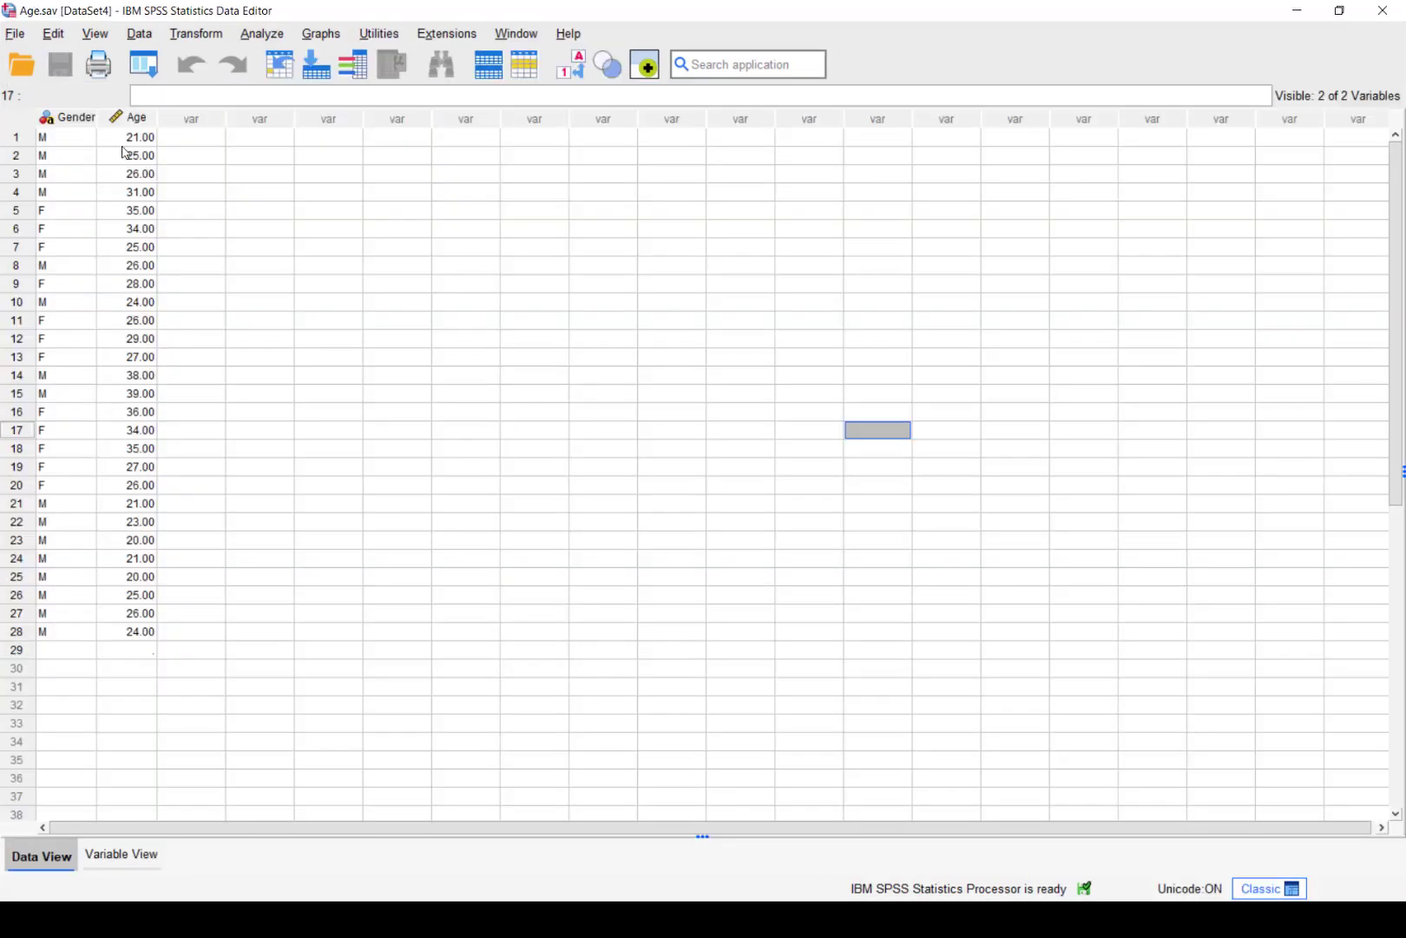
Select the Gender and Age cells of rows 5–17 and open the Graphs menu
drag(99, 432, 52, 208)
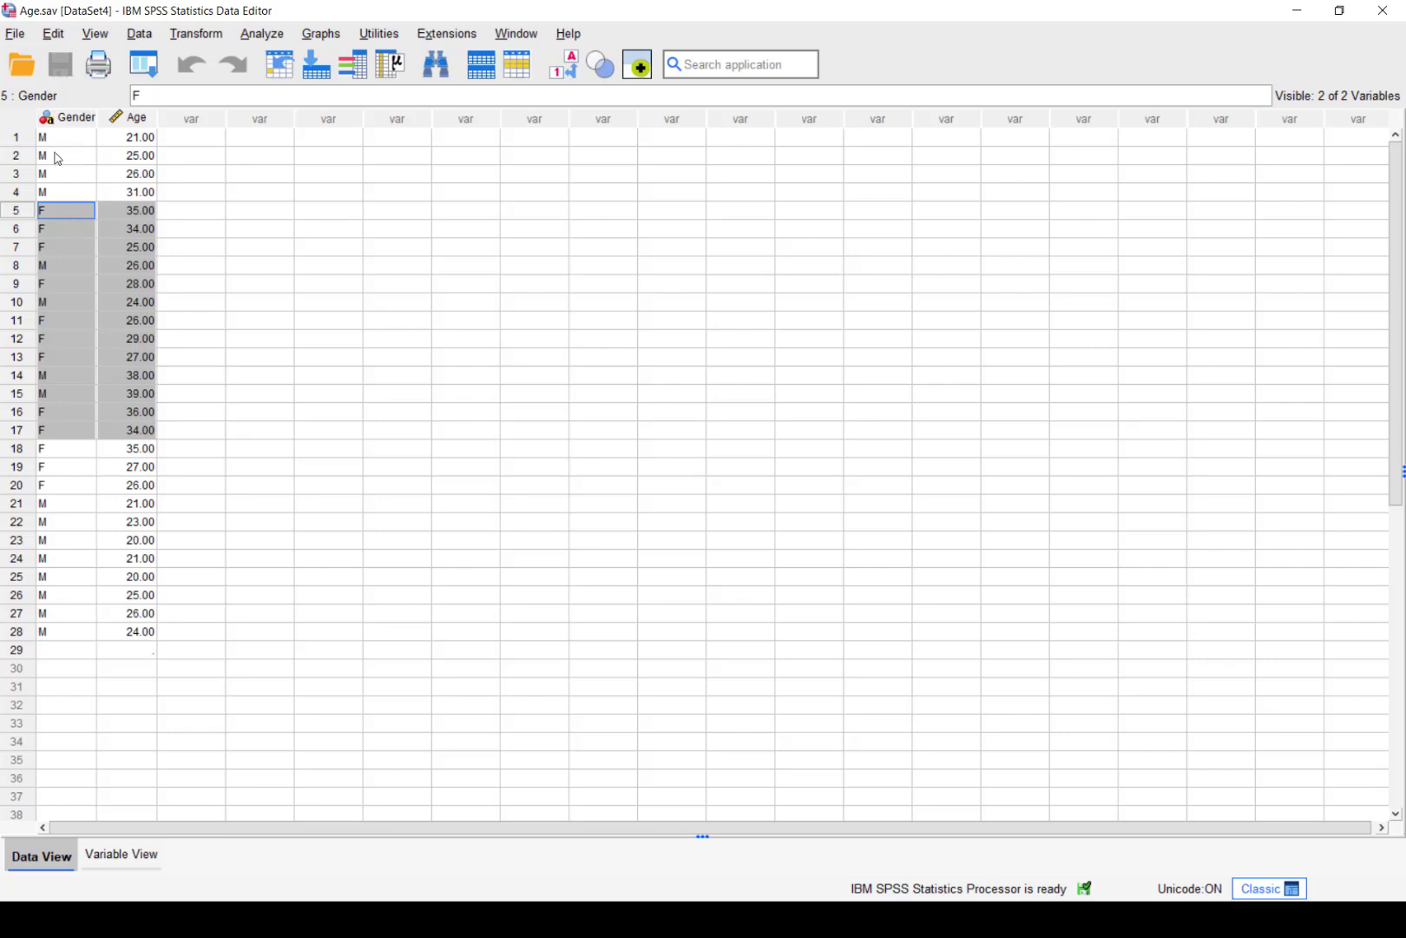
click(321, 34)
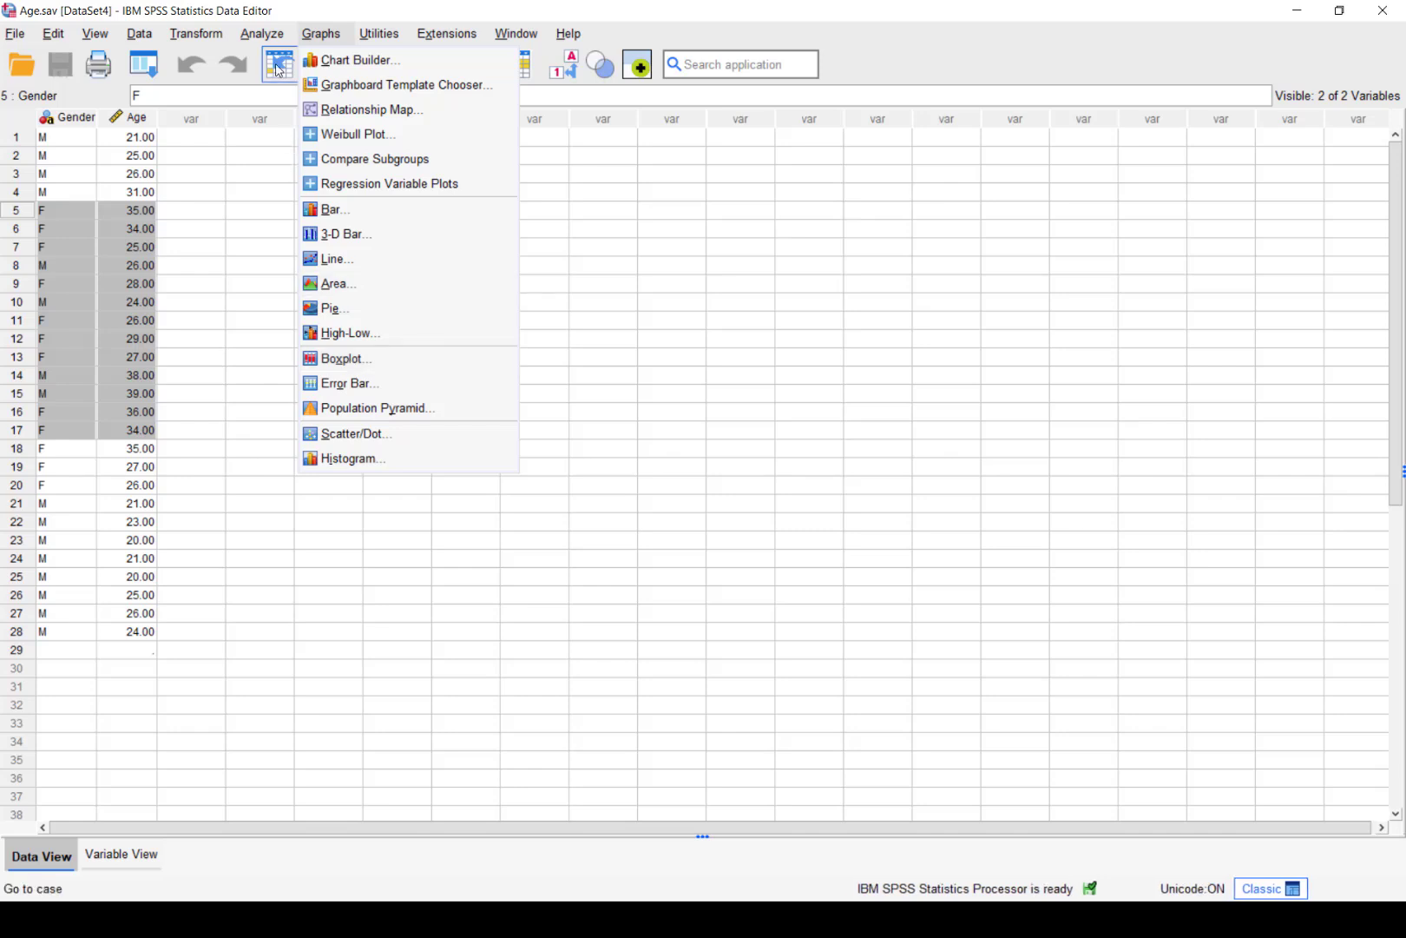
Dismiss the open menu without choosing anything and switch to Male vs Female.sav
mouse_move(262, 33)
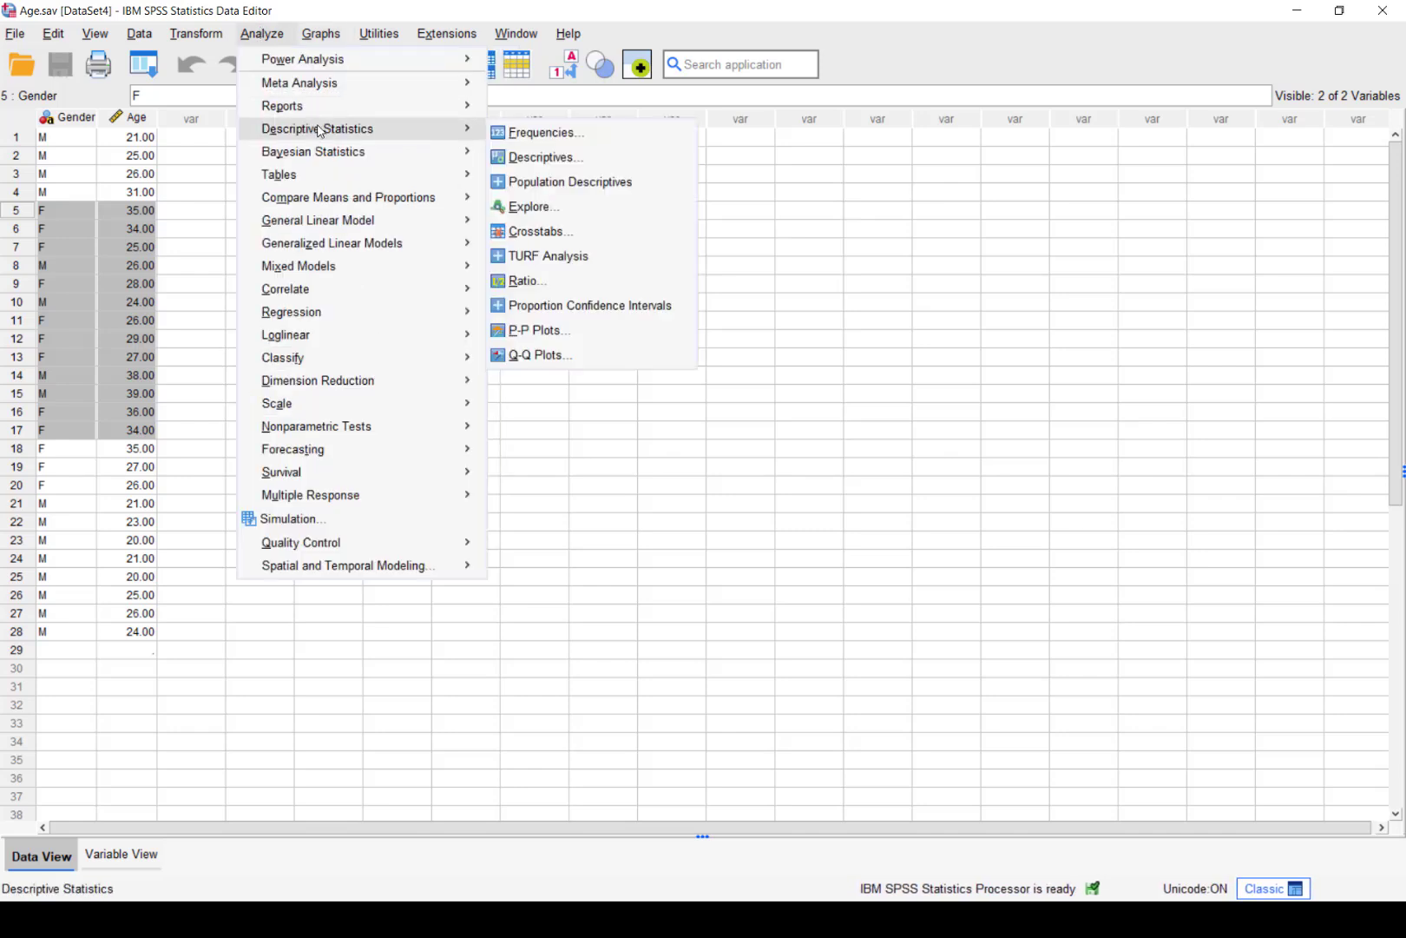
mouse_move(449, 151)
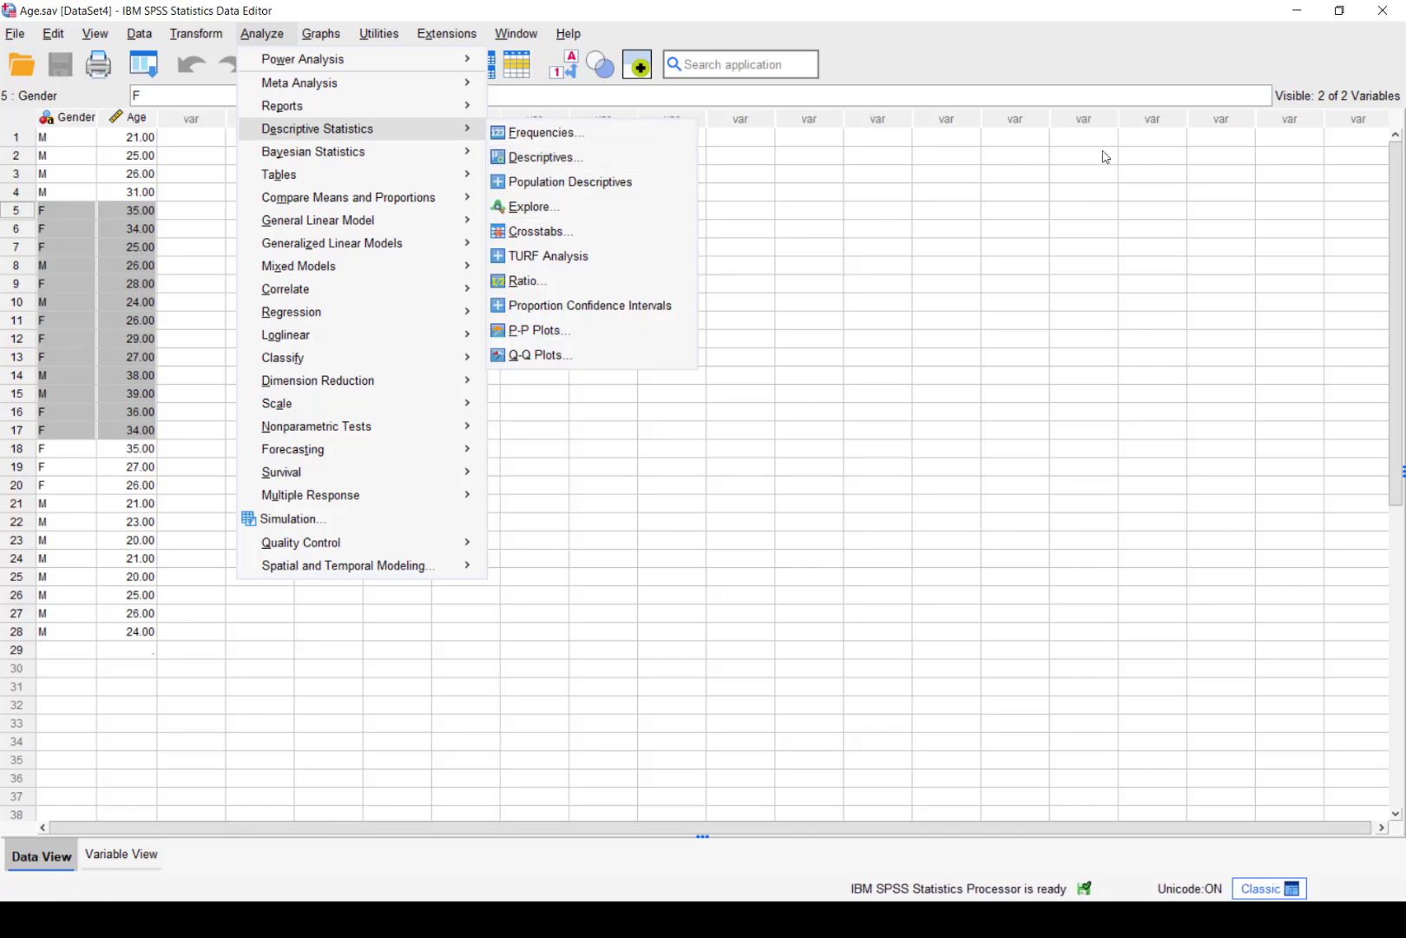
click(1274, 97)
key(alt+Tab)
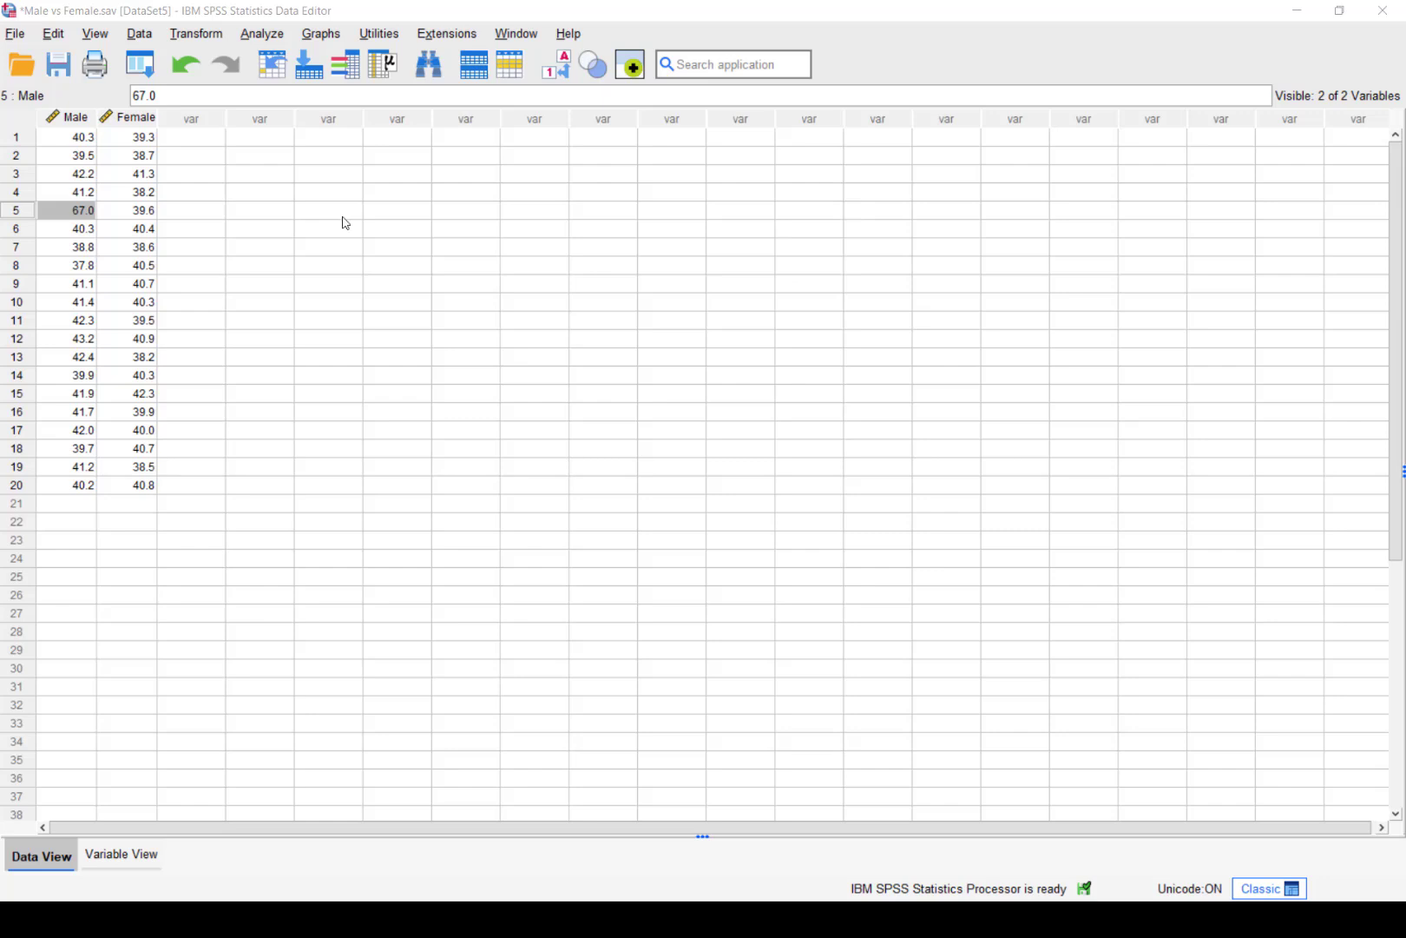
Define a simple boxplot of separate variables with Female and Male as the boxes
click(325, 35)
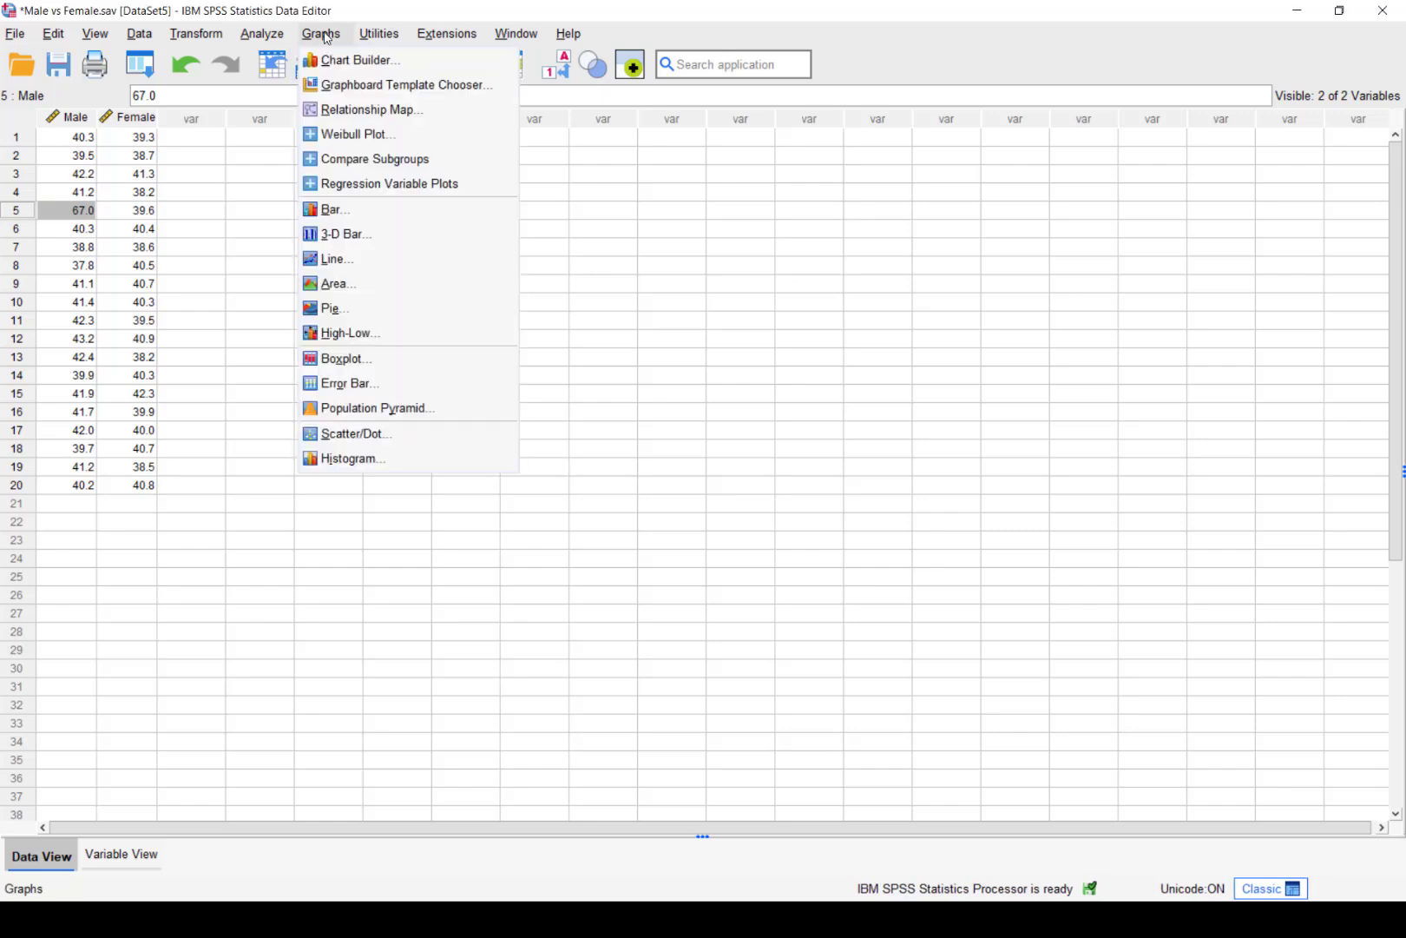
click(346, 358)
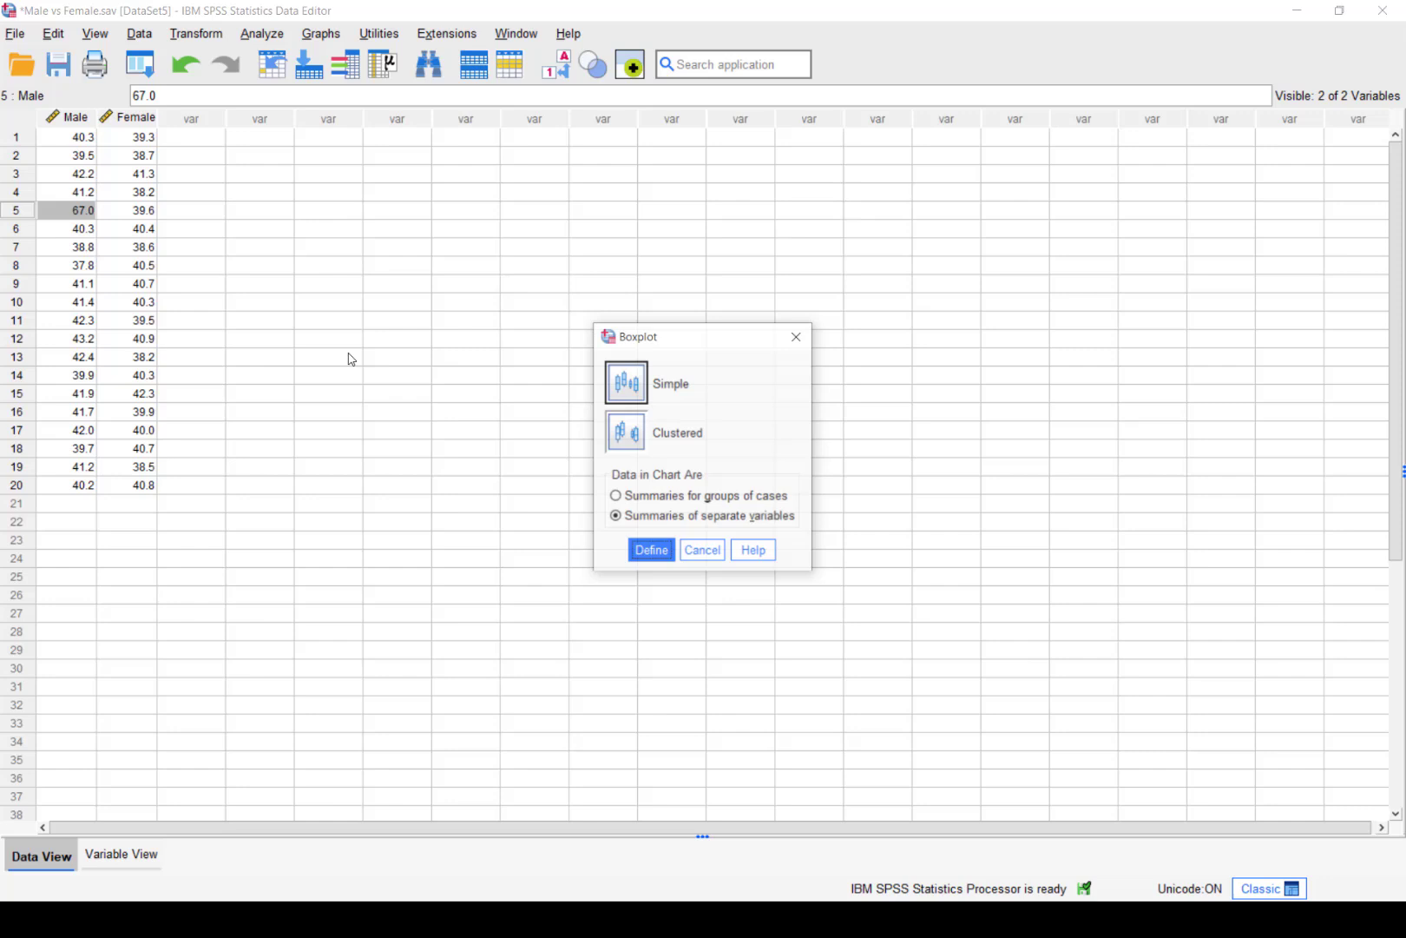
click(620, 383)
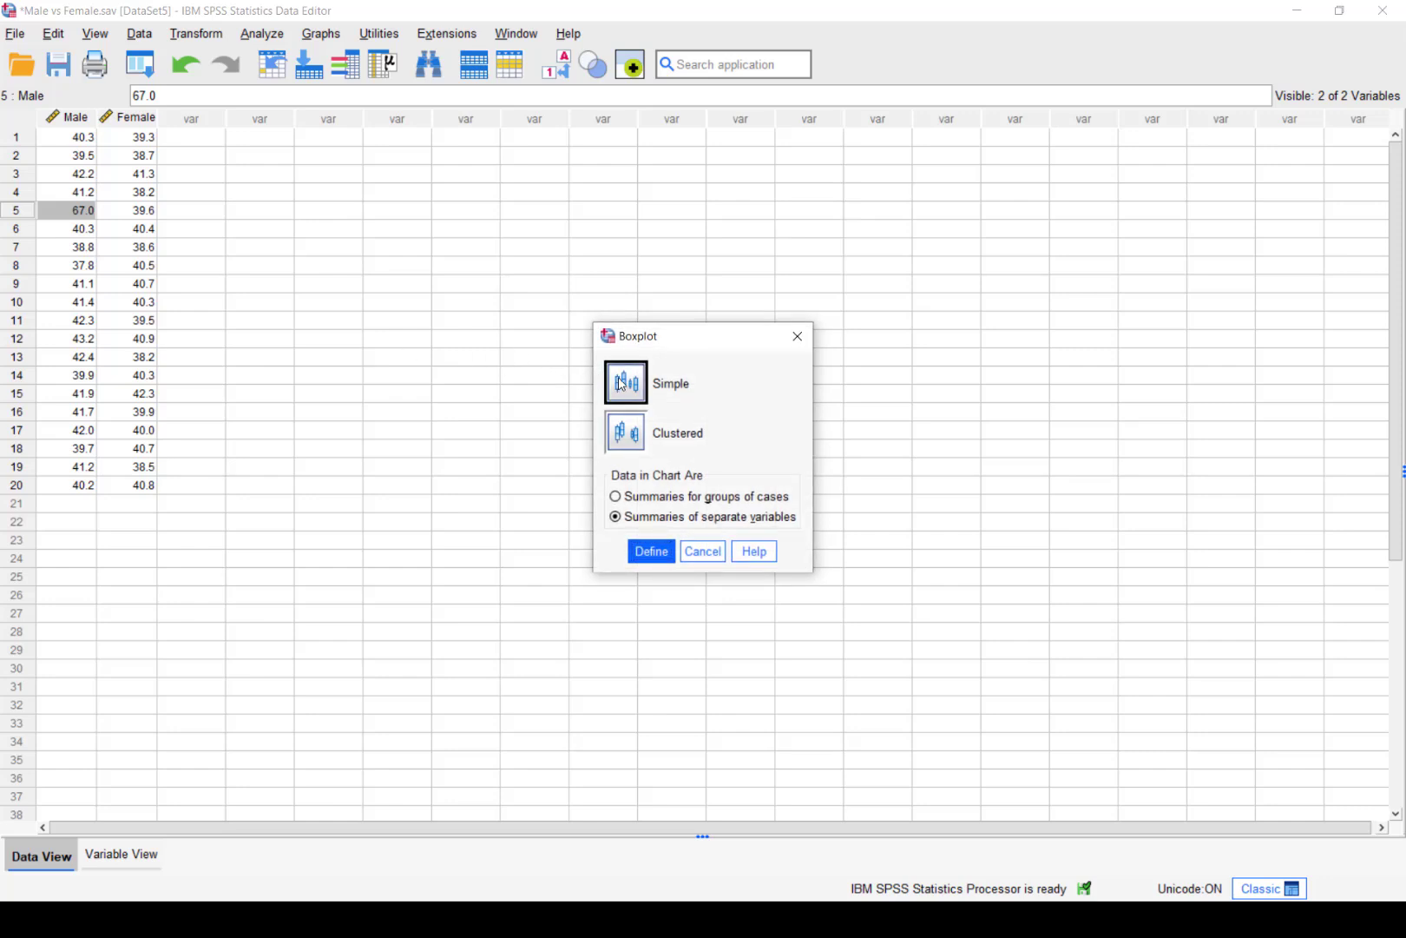
click(652, 551)
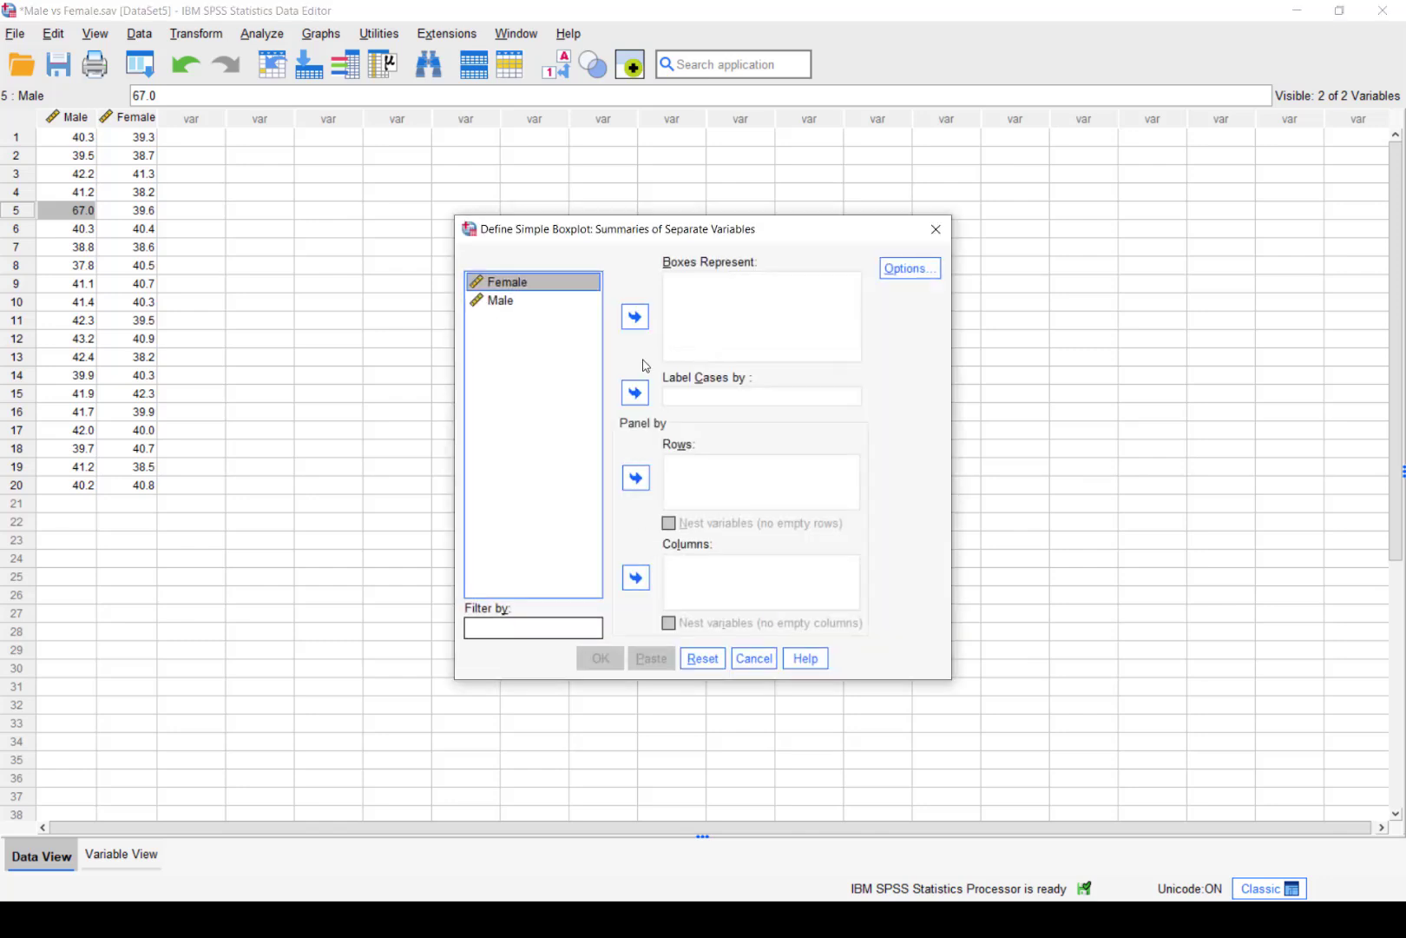
click(635, 317)
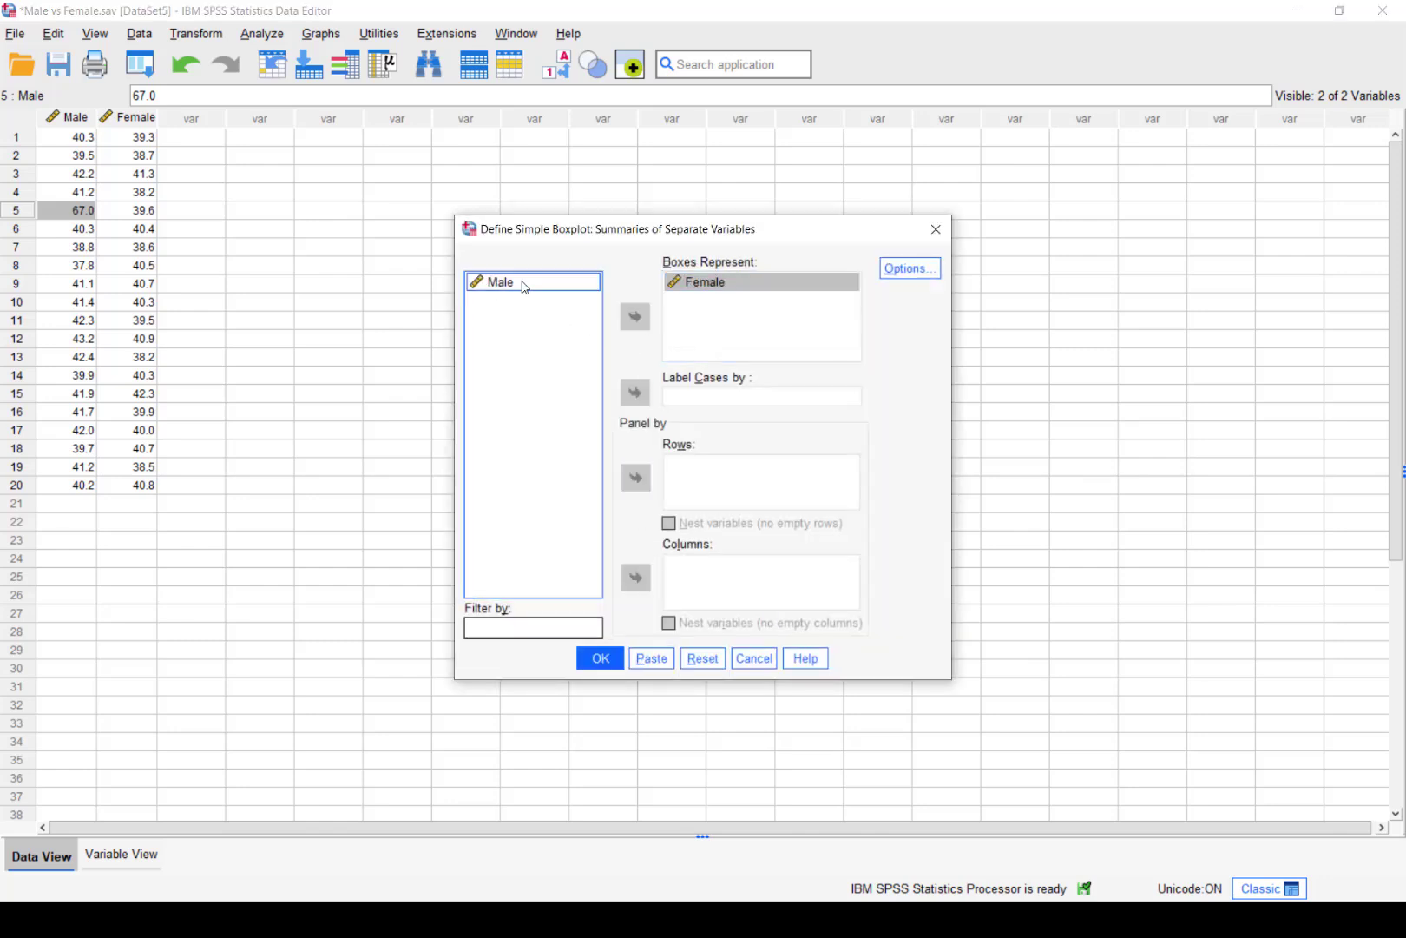
click(525, 286)
click(634, 317)
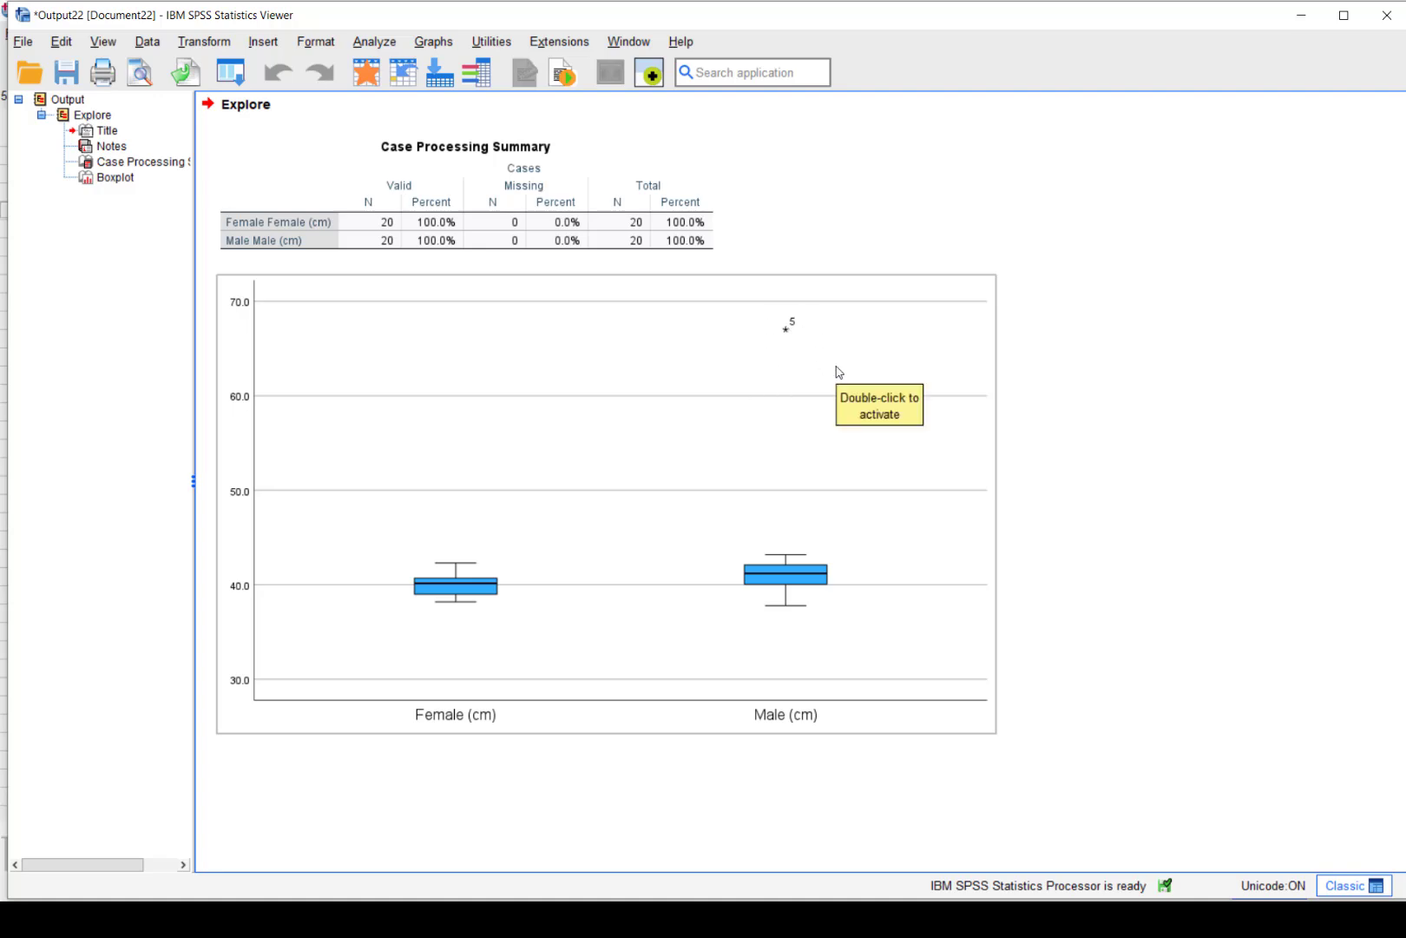
Correct Male case 5 from the 67.0 outlier to 41
key(alt+Tab)
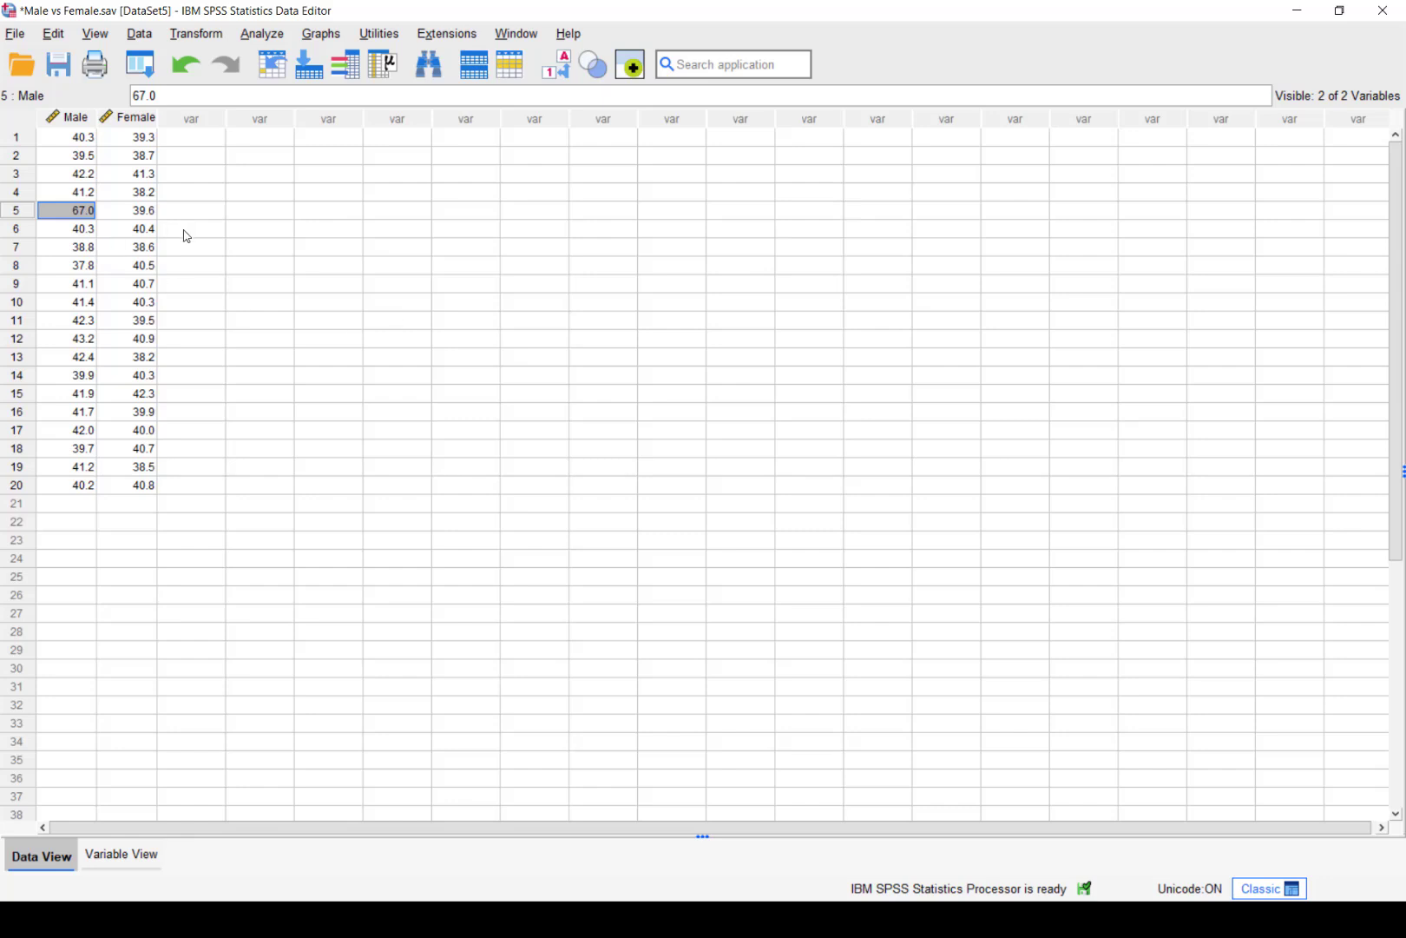
text(41)
key(Return)
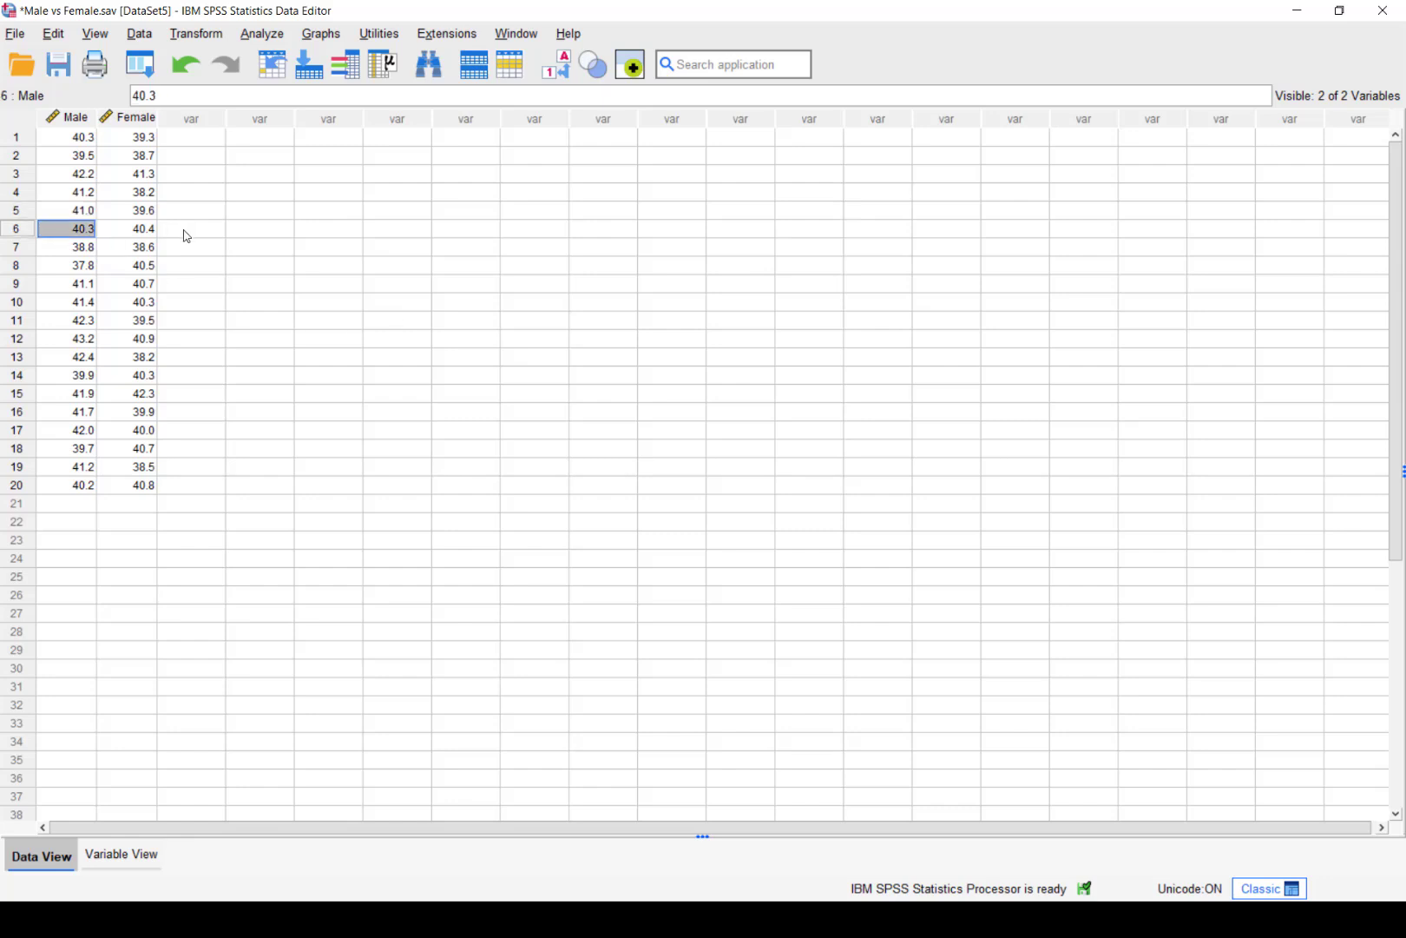
Rerun the simple Female and Male boxplot, review it, and return to the data editor
click(337, 38)
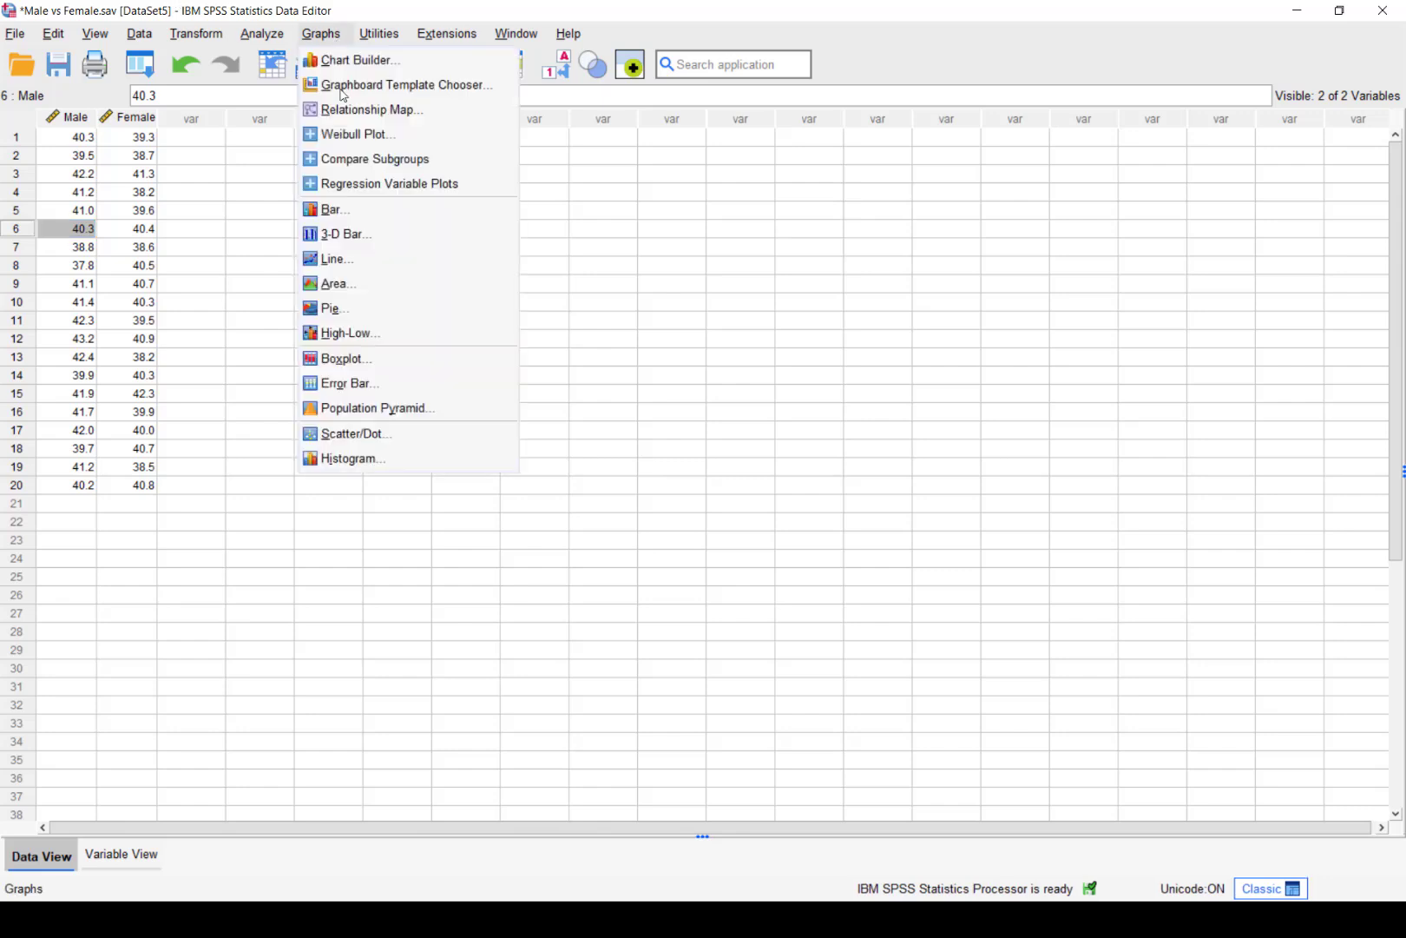
click(357, 355)
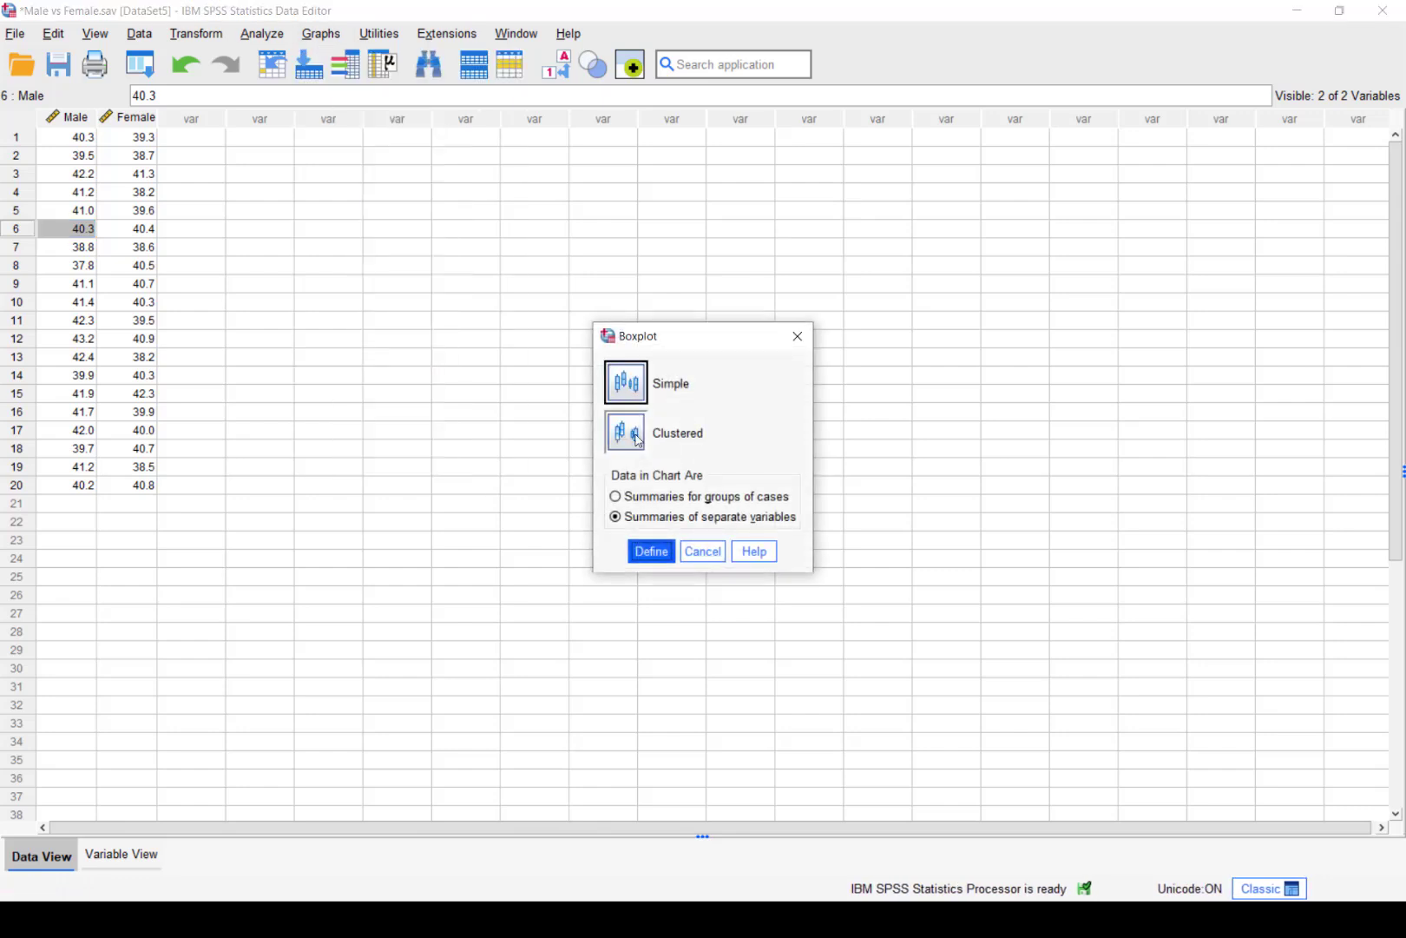
click(654, 556)
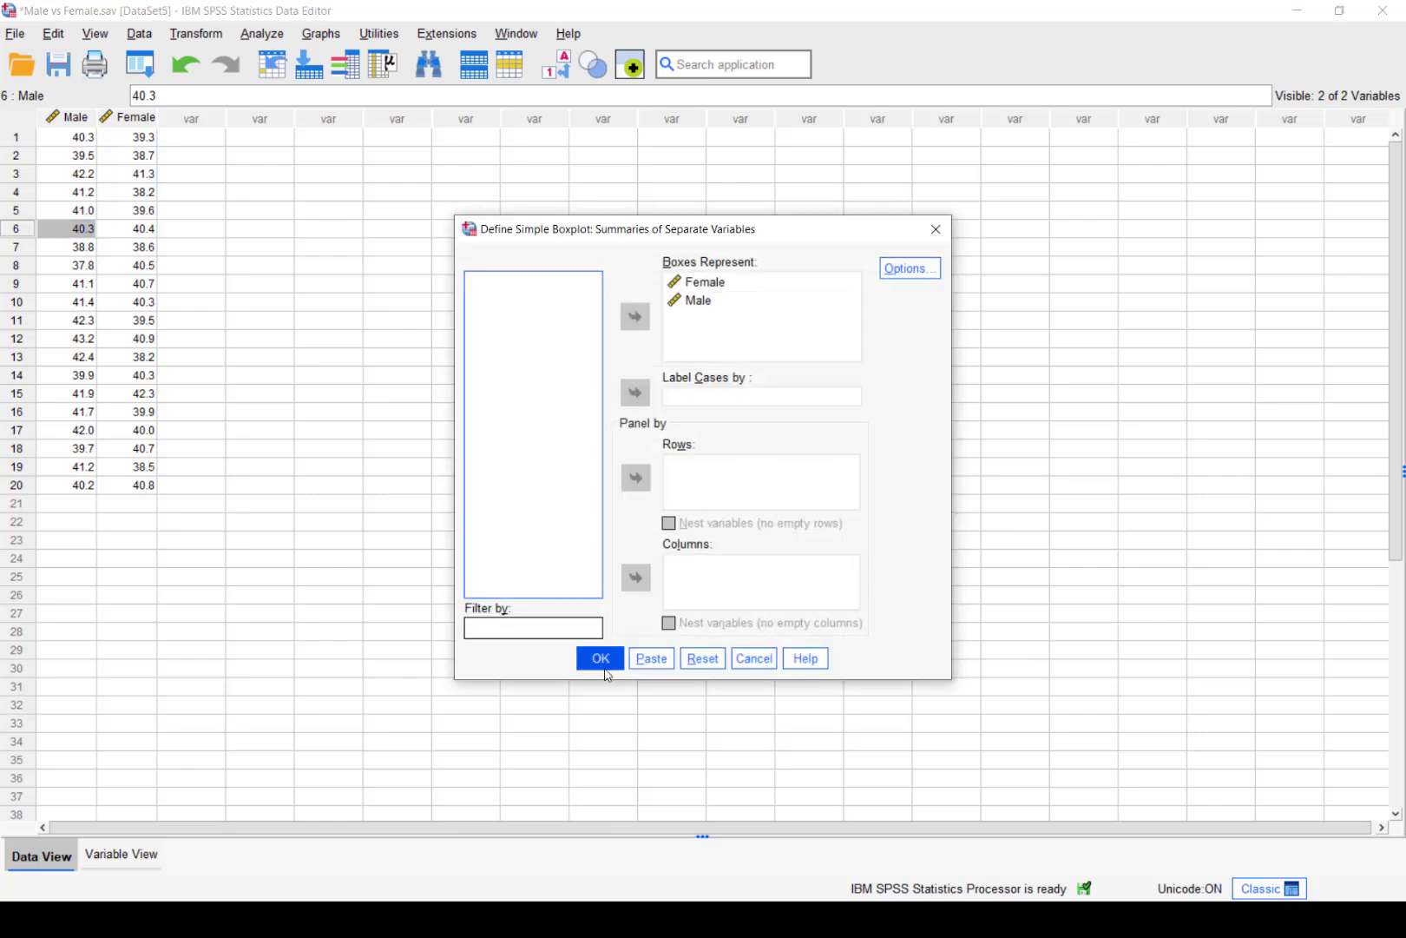
click(605, 667)
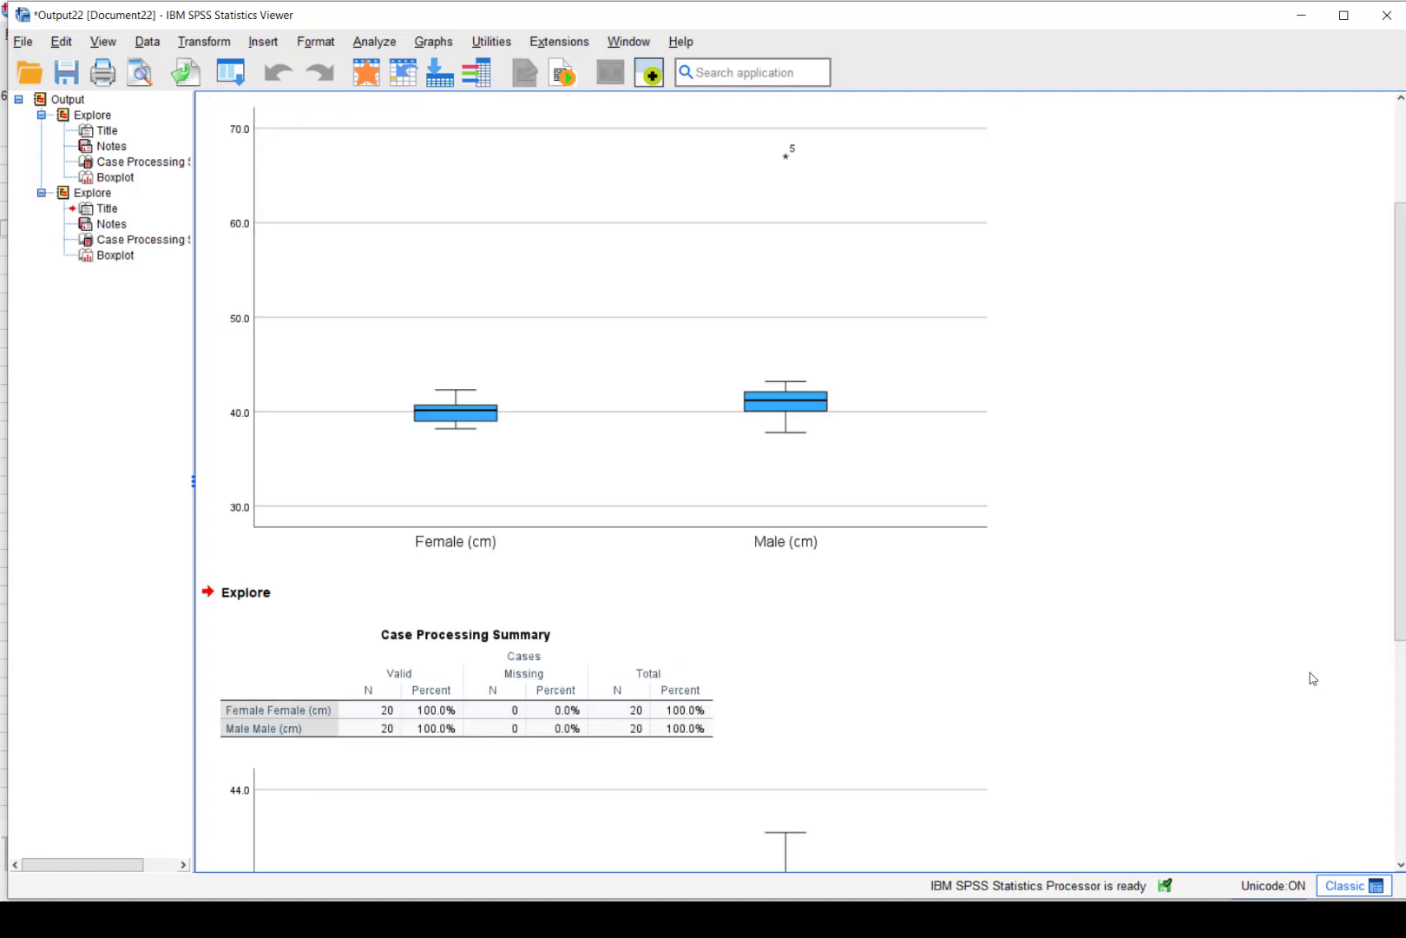
drag(1396, 566, 1396, 781)
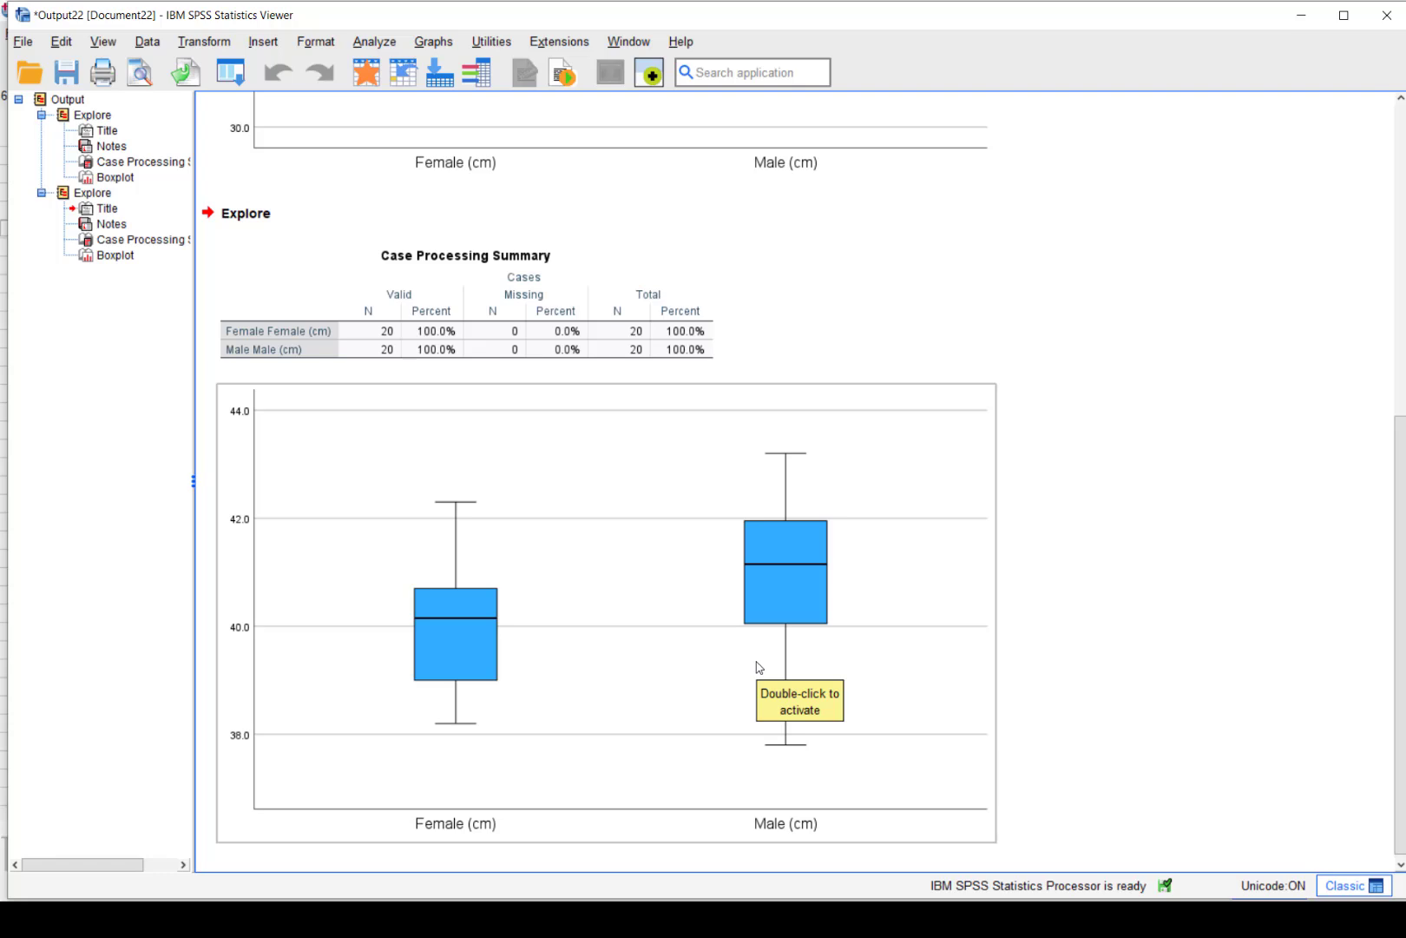
key(alt+Tab)
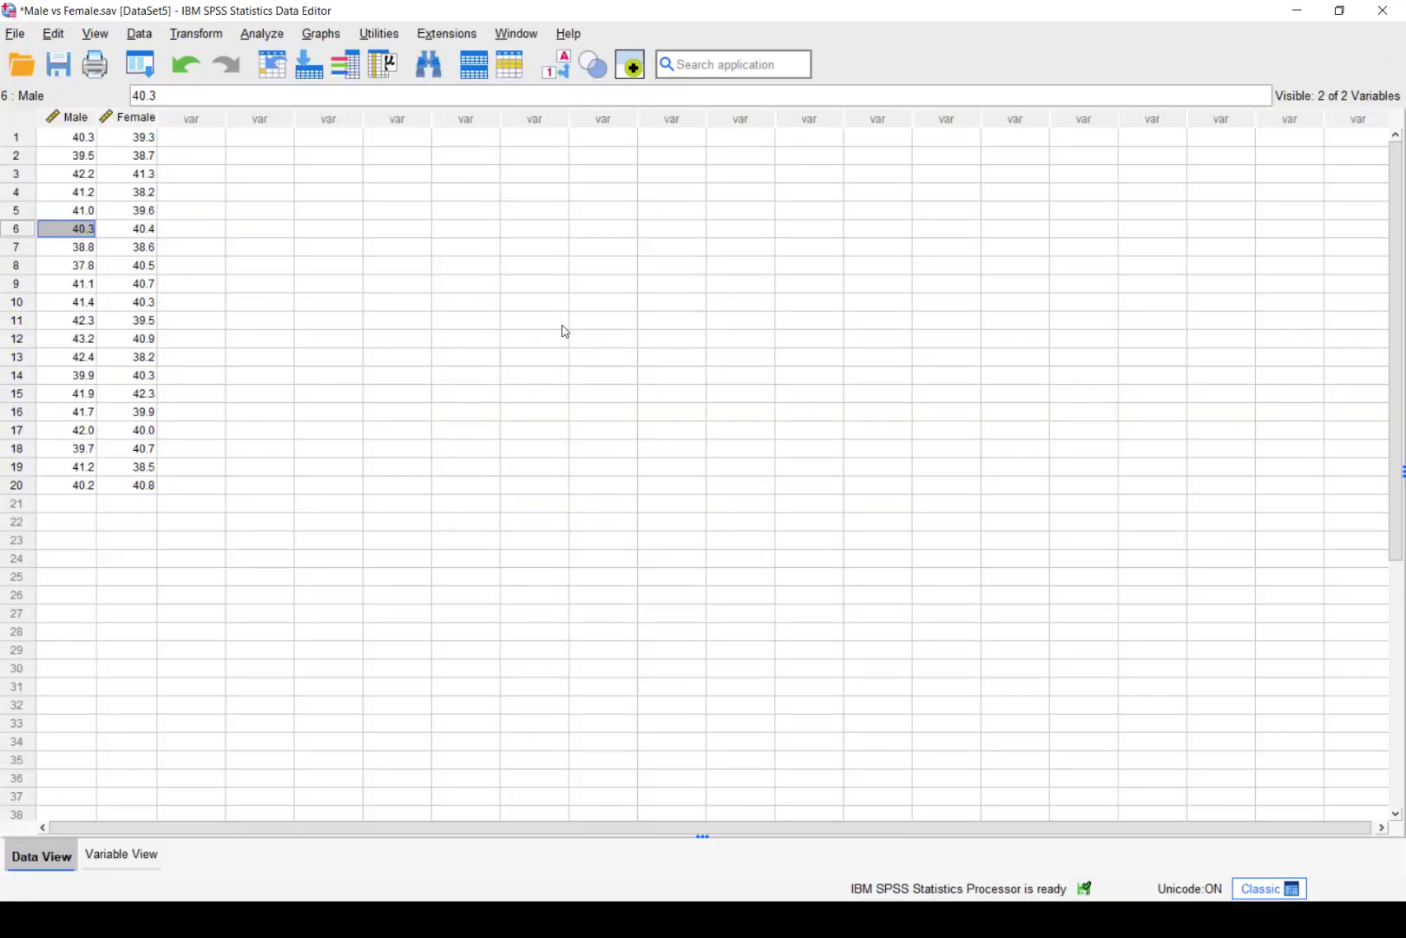
Open the Boxplot dialog again and cancel it without creating a chart
click(334, 37)
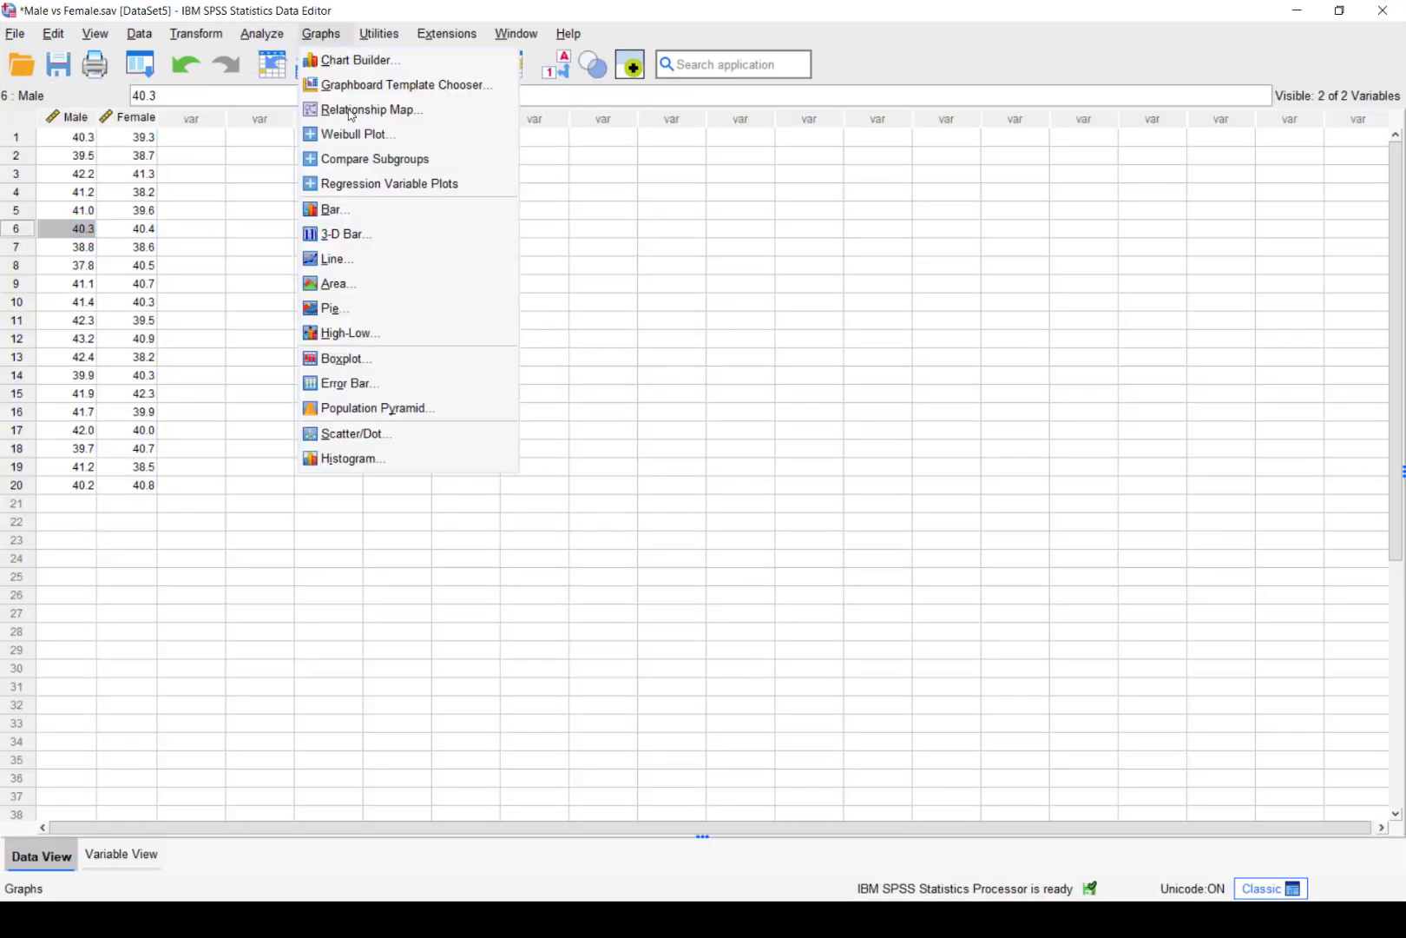
click(340, 358)
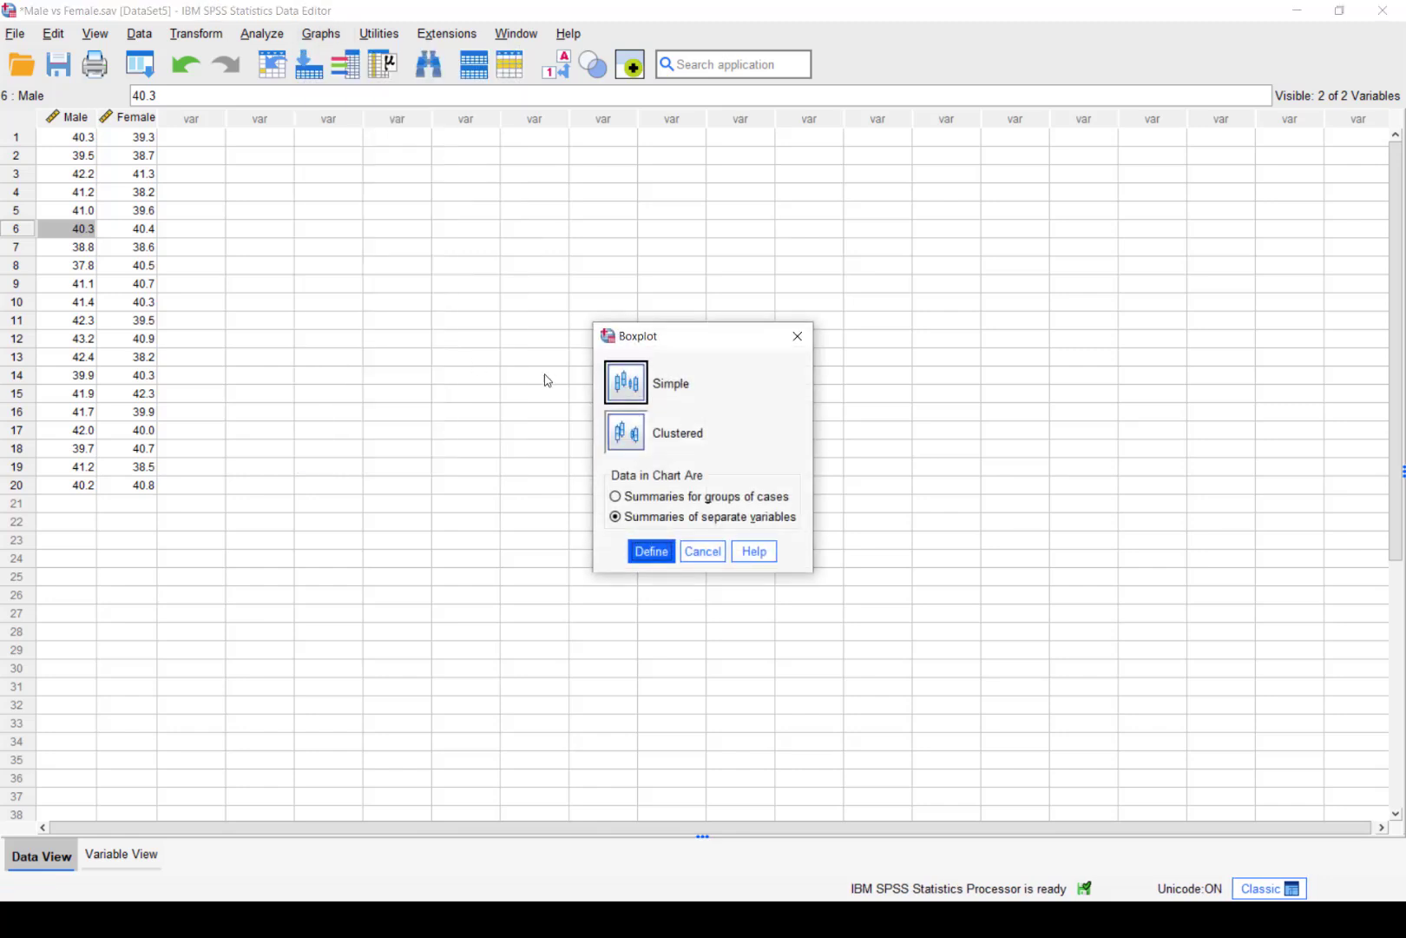
click(703, 552)
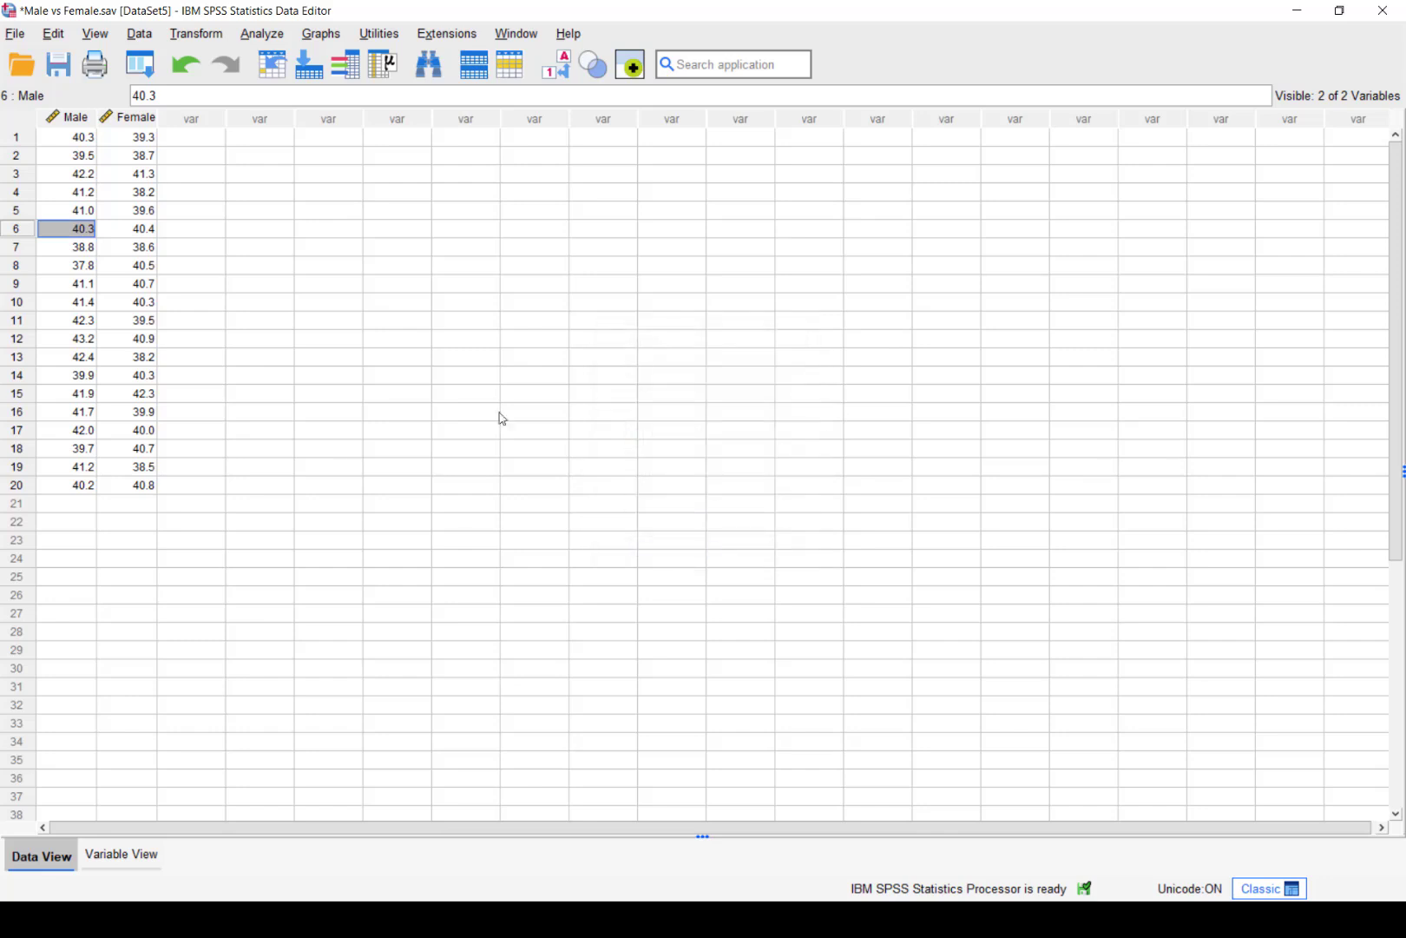
In Explore, reorder the dependent list so Female comes first, then Male
click(261, 33)
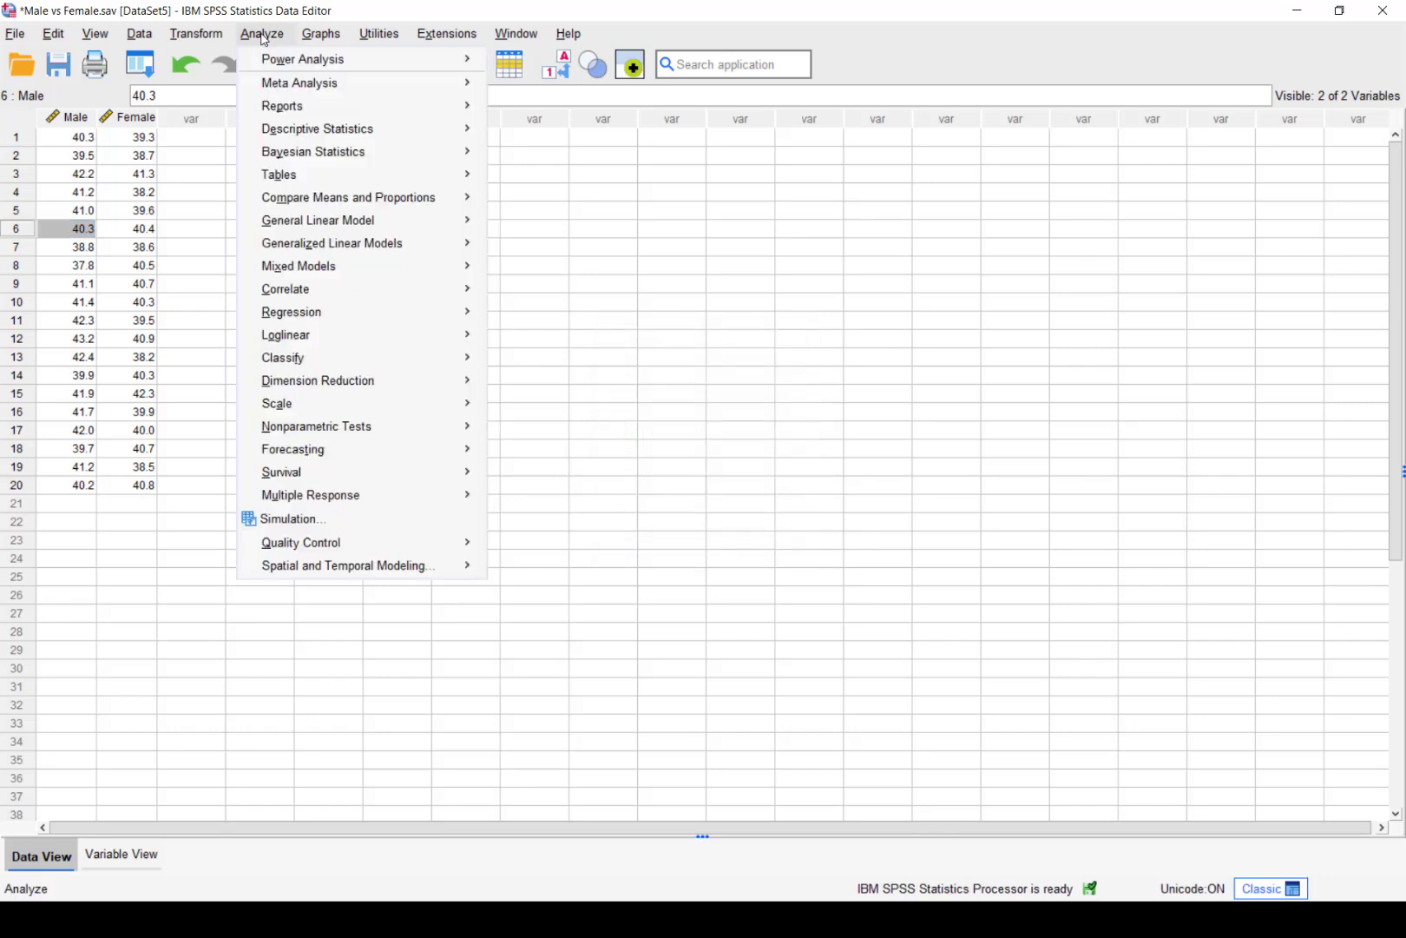
mouse_move(340, 136)
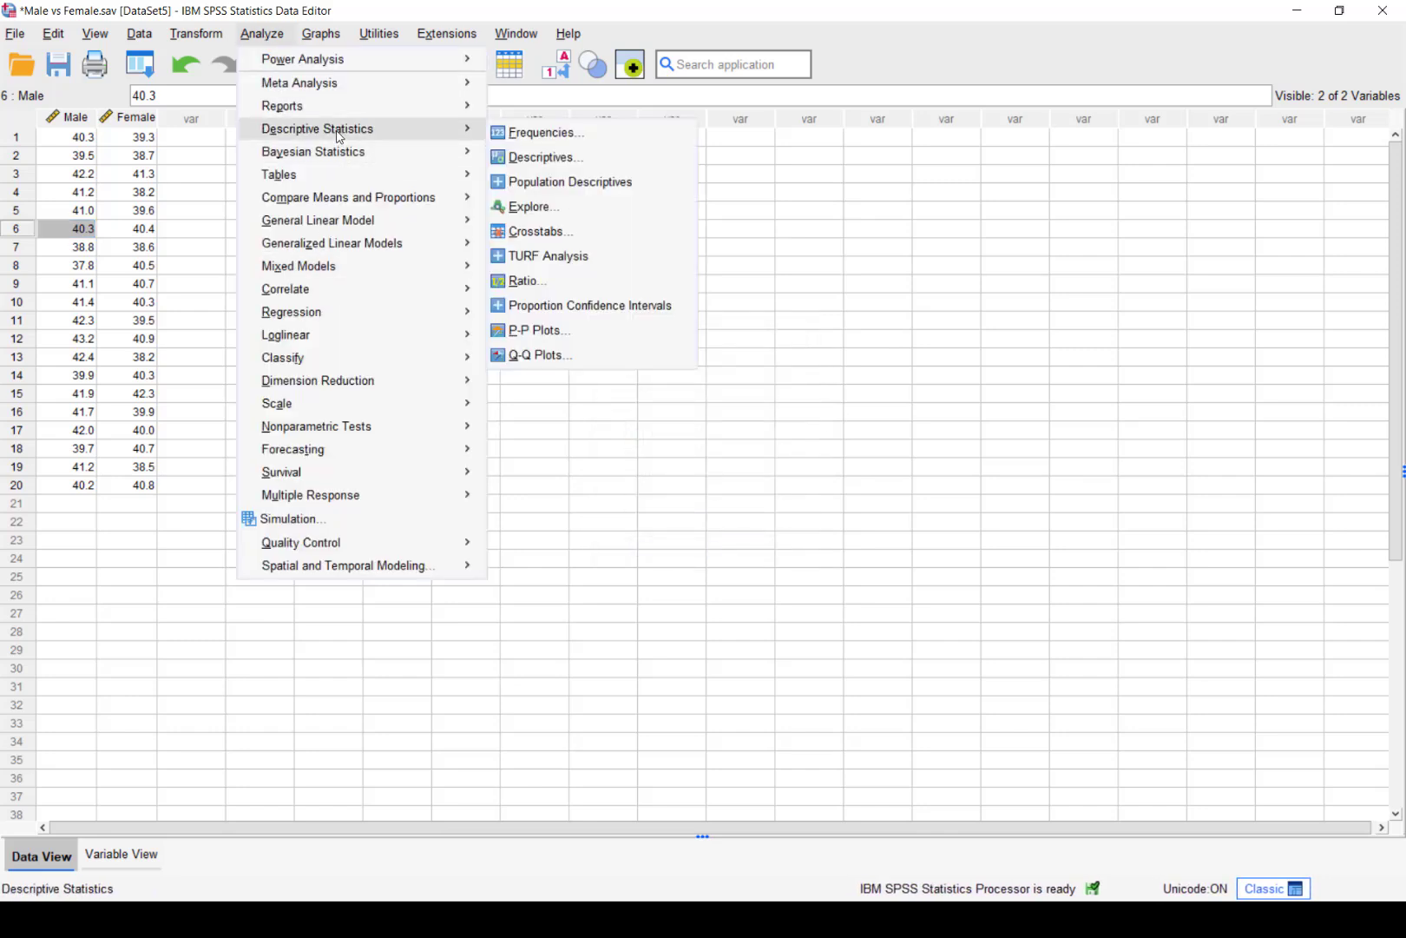
click(533, 207)
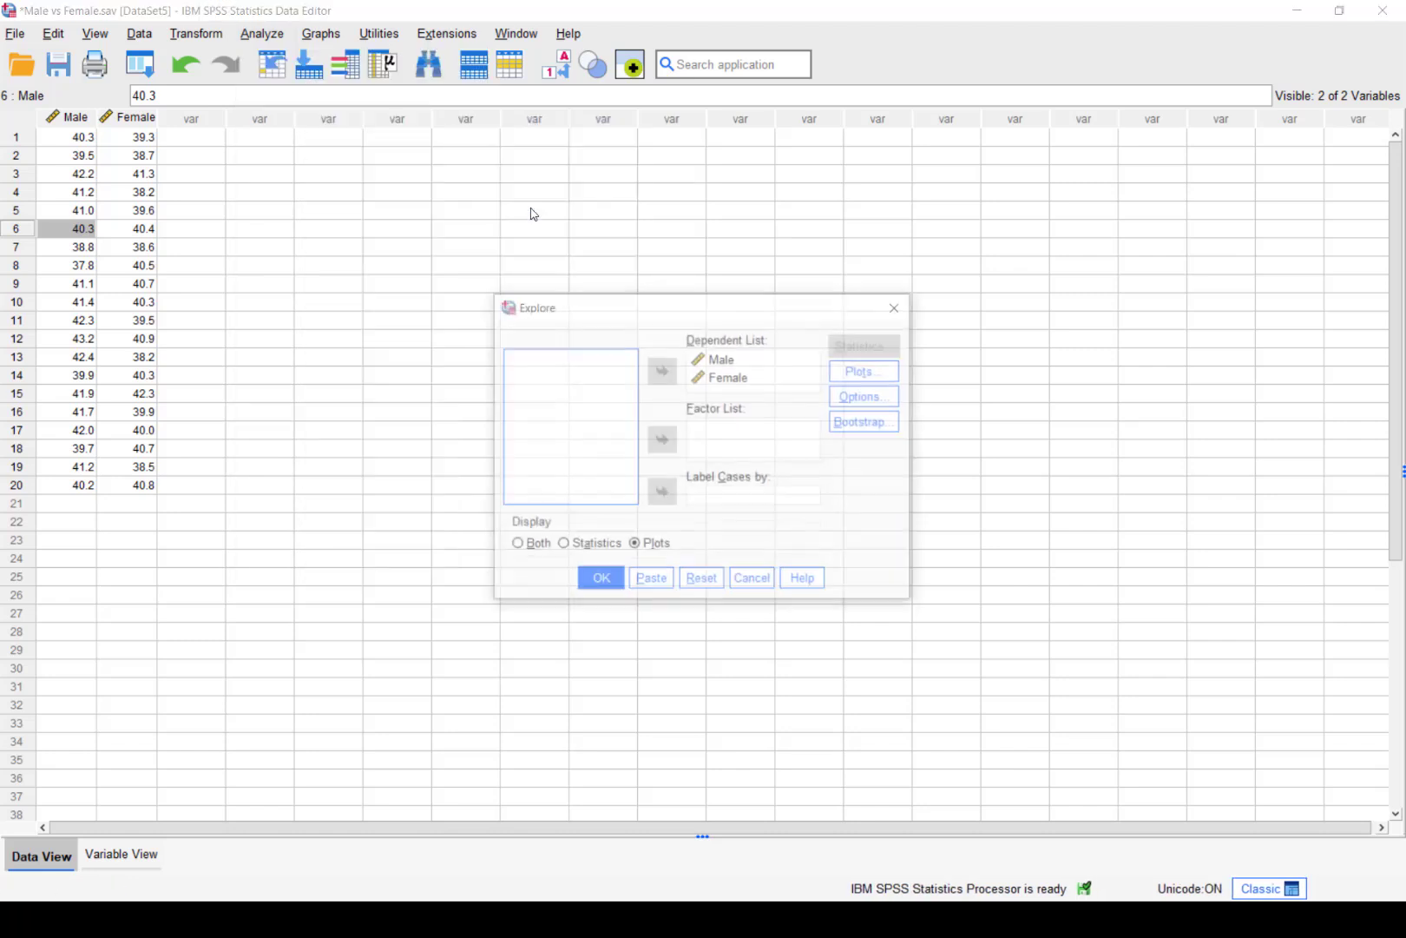
click(721, 360)
click(663, 371)
click(719, 359)
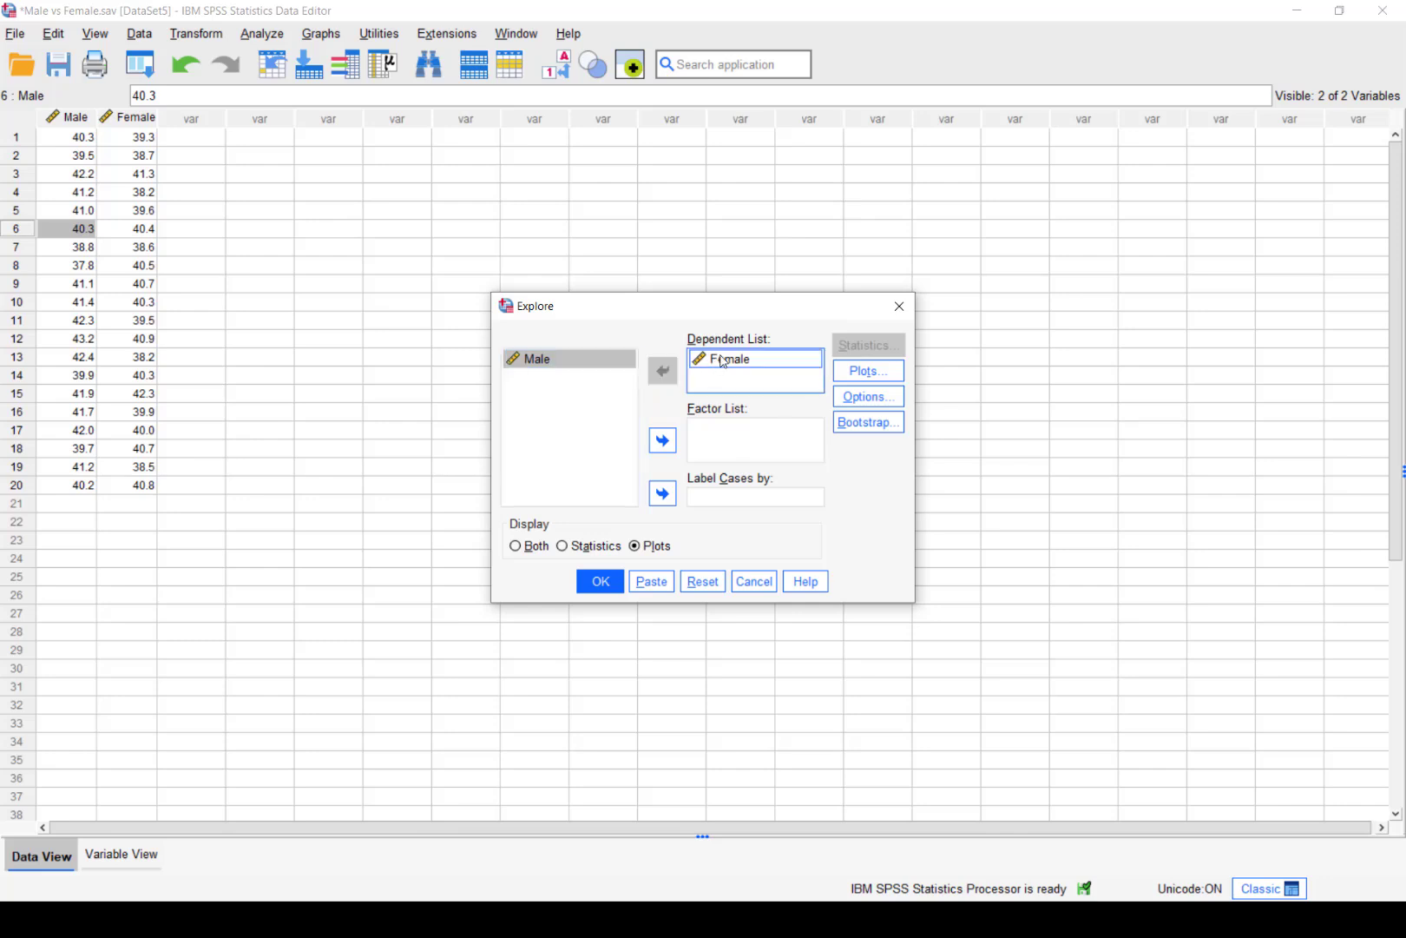
click(663, 372)
click(662, 371)
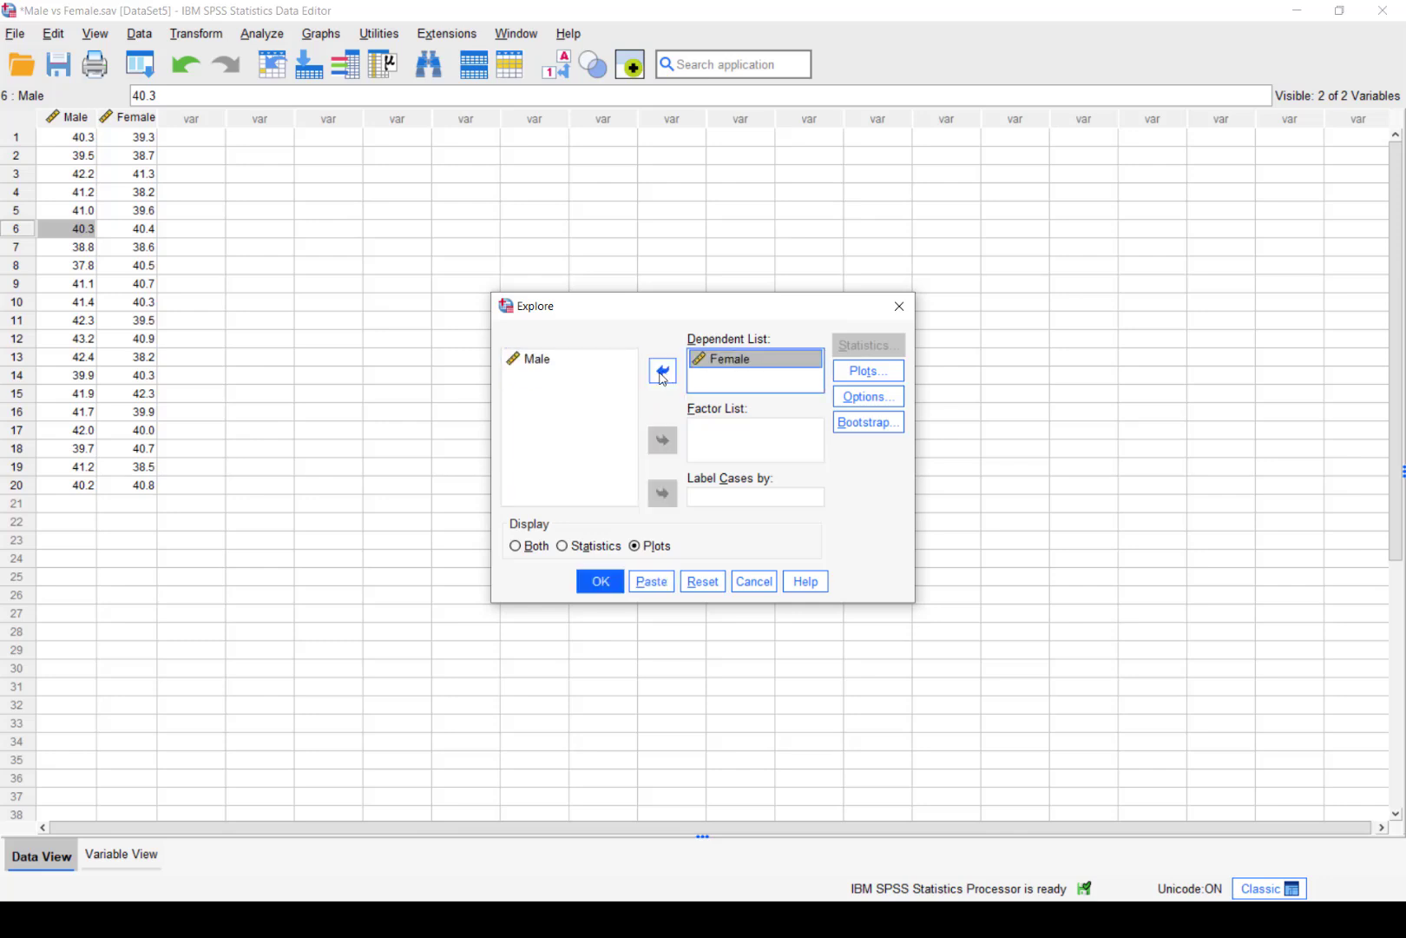
click(557, 361)
click(662, 372)
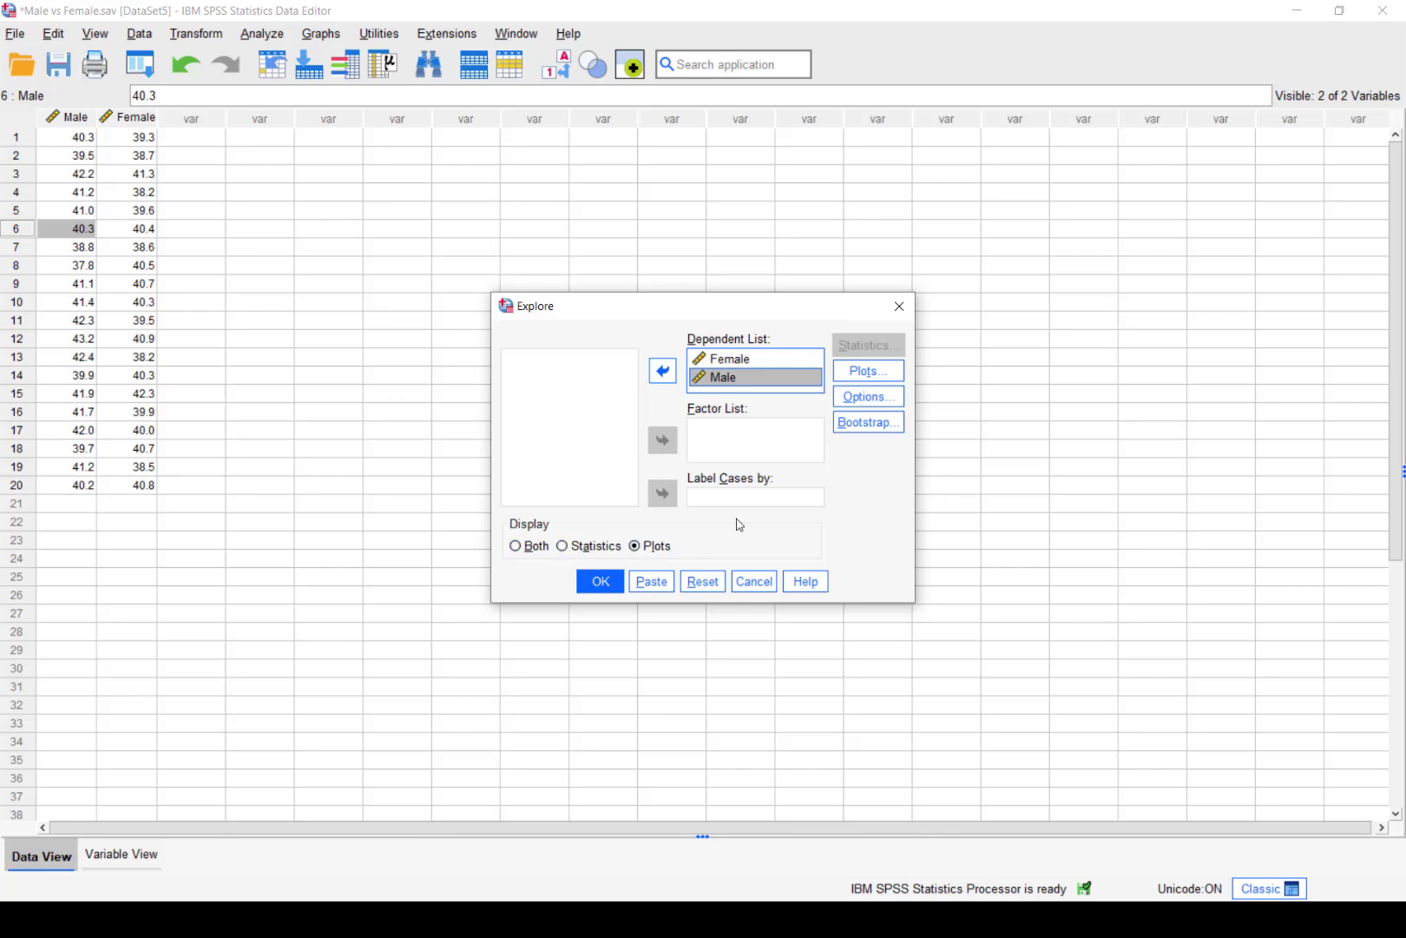
Set Explore boxplots to Dependents together and run the analysis
click(868, 371)
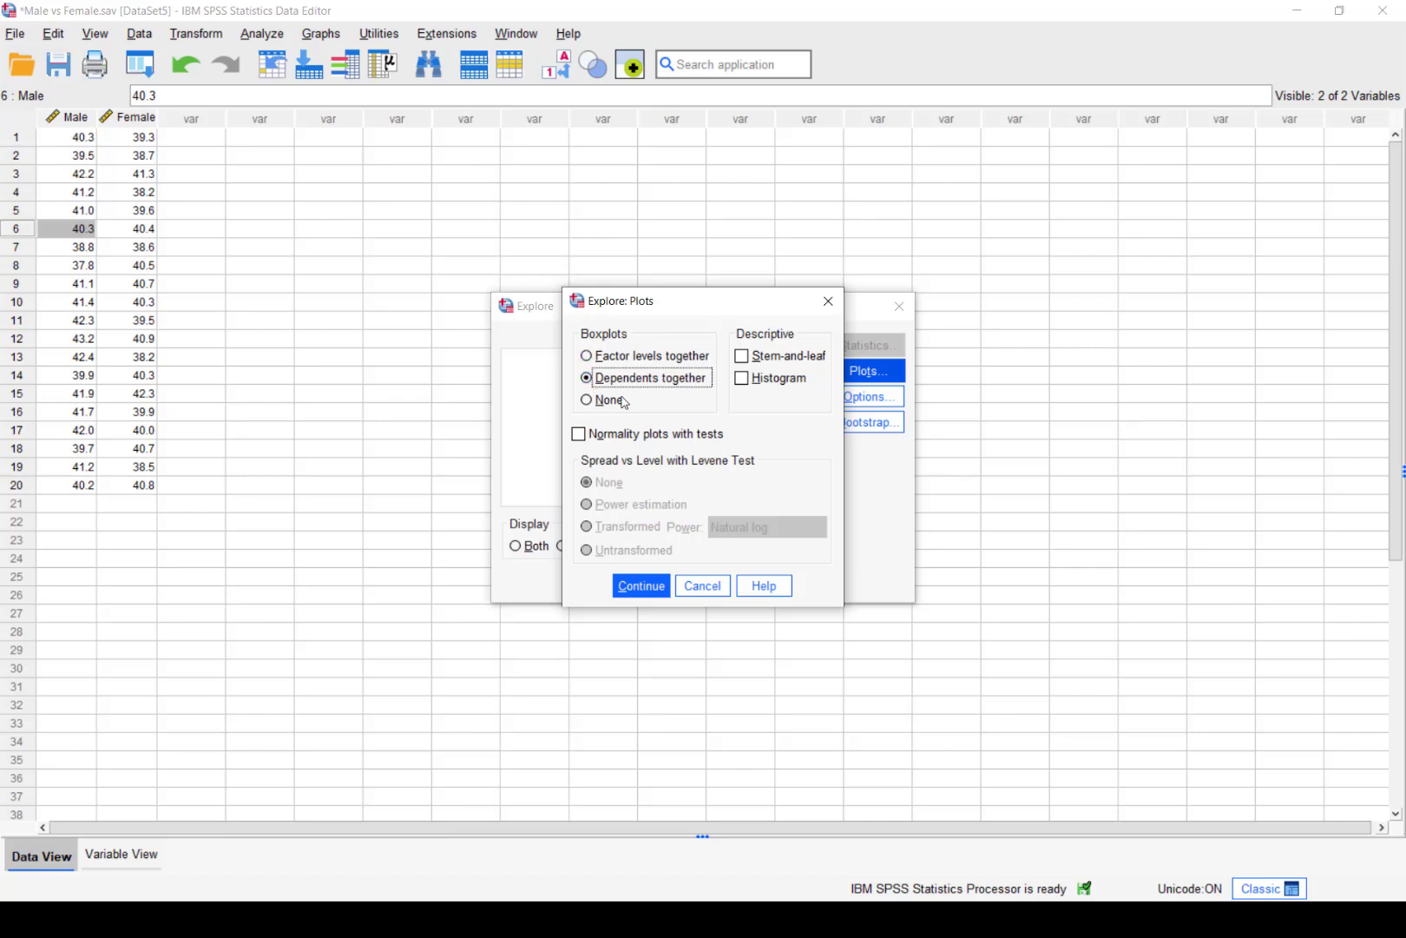
click(592, 359)
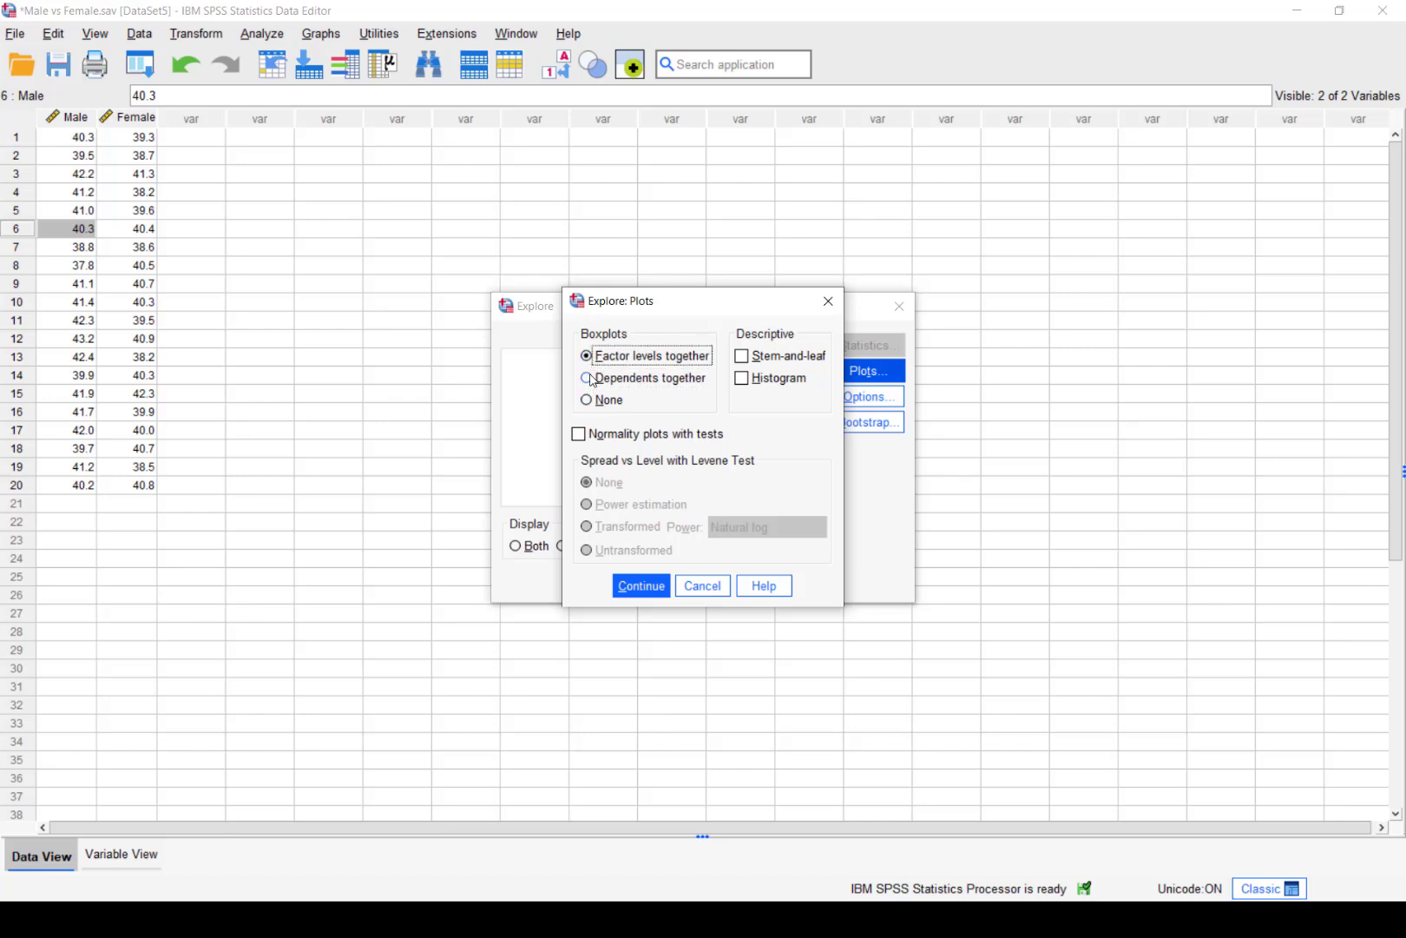
click(589, 382)
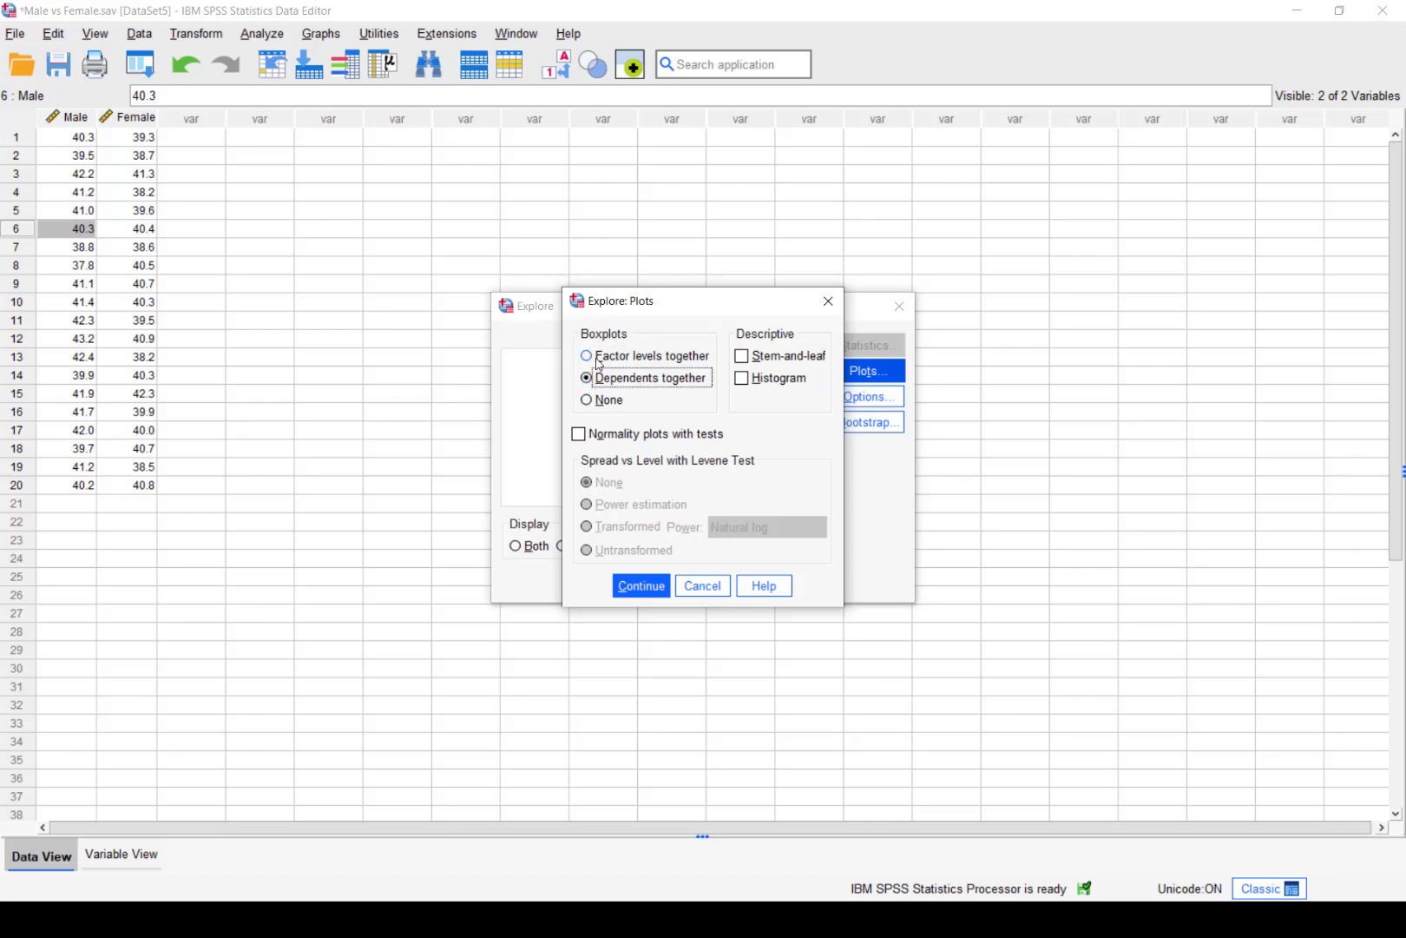
click(597, 360)
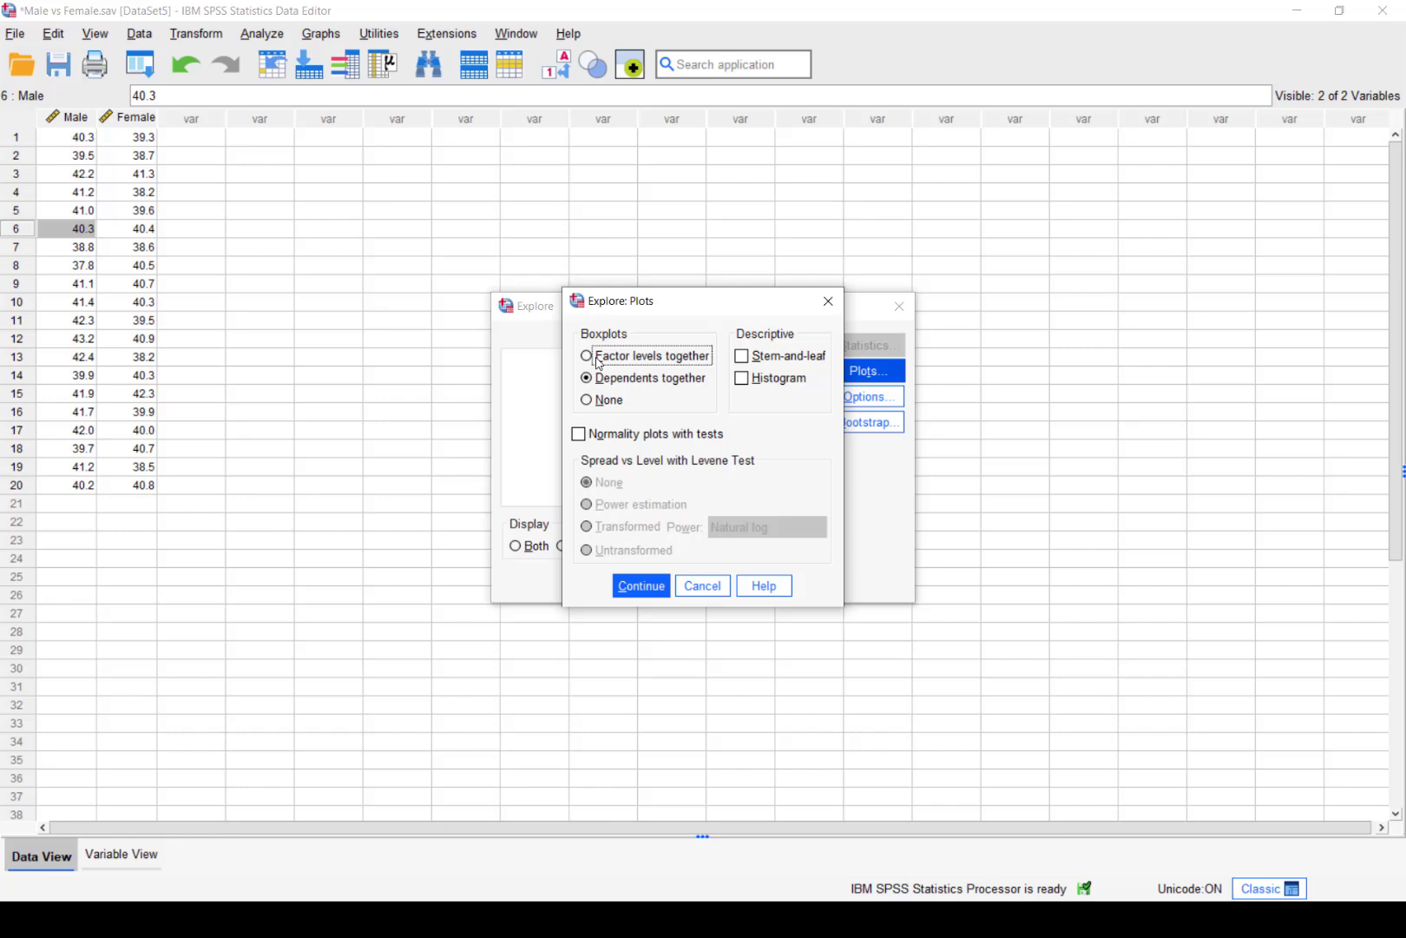
click(592, 380)
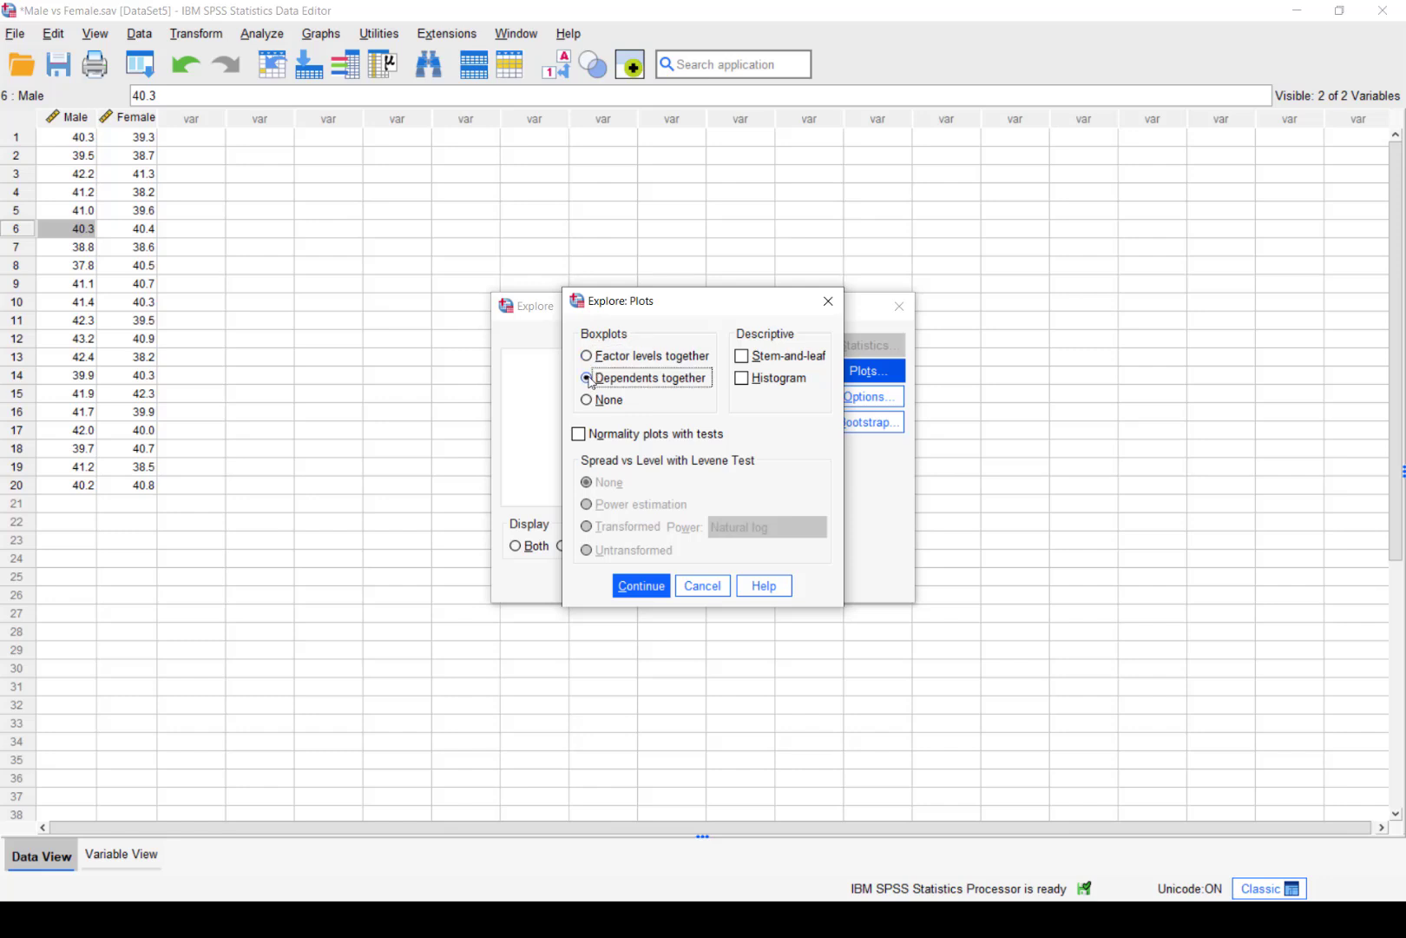
click(632, 588)
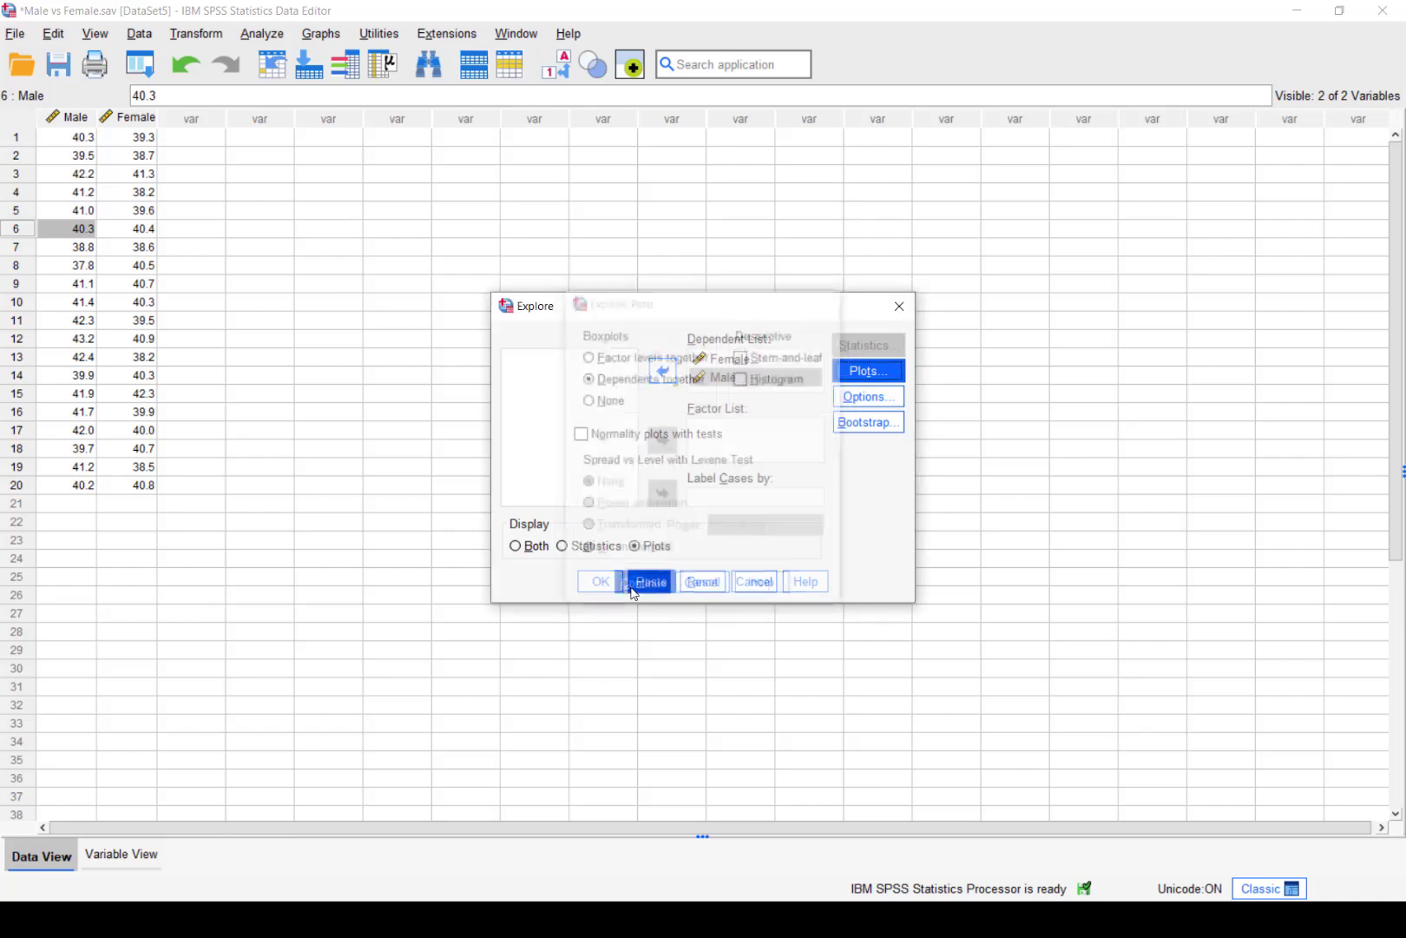
click(598, 592)
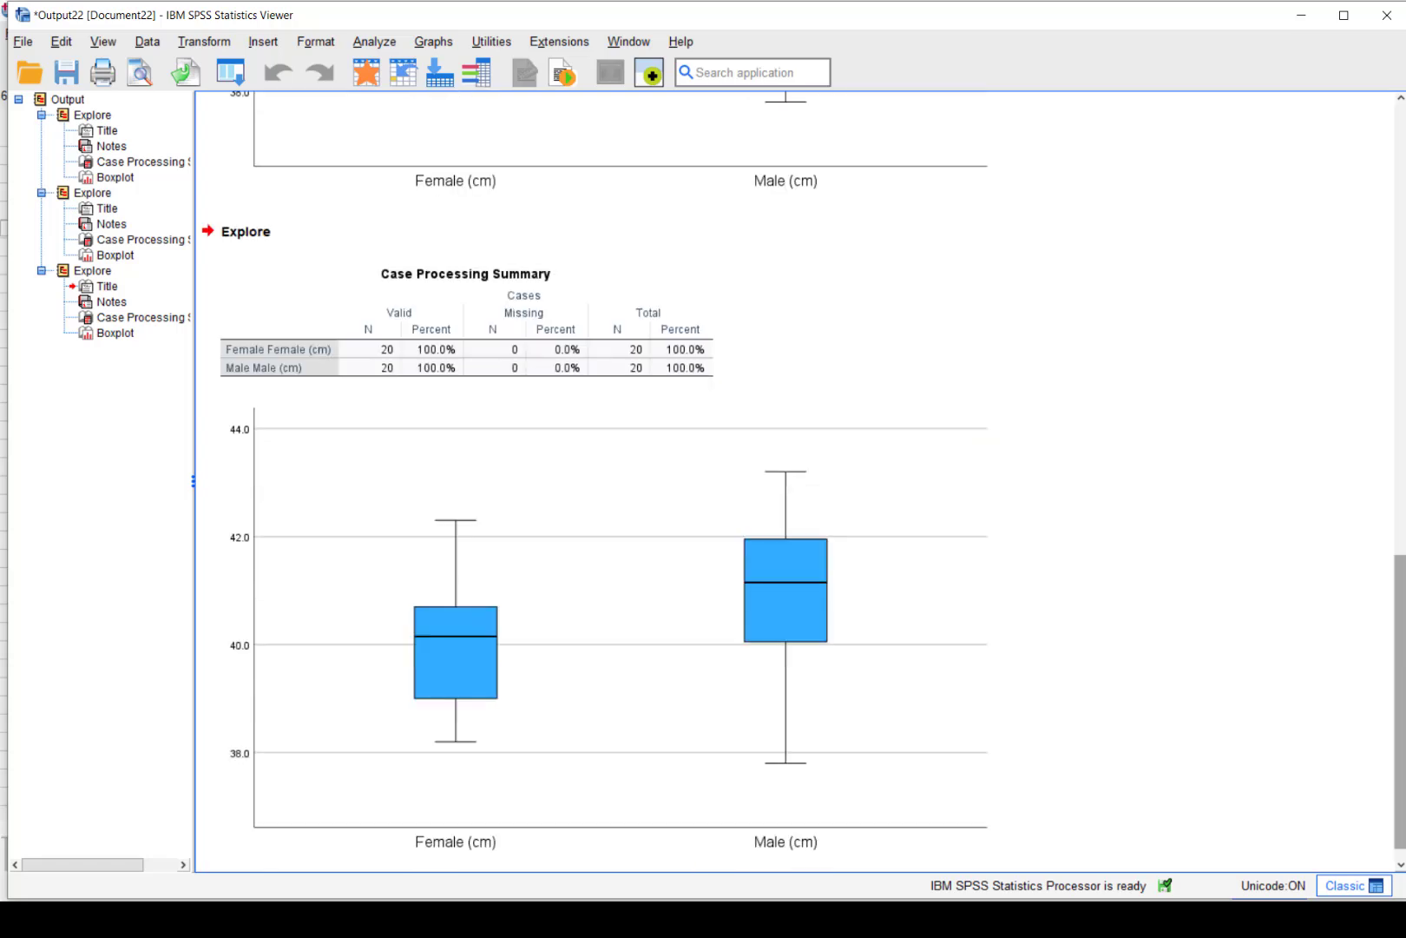
Scroll through the new Explore output to review the outlier-free Female and Male boxplots
mouse_move(1404, 593)
mouse_down()
mouse_move(1403, 425)
mouse_move(1404, 606)
mouse_move(1398, 404)
mouse_move(1404, 617)
mouse_move(1404, 591)
mouse_up()
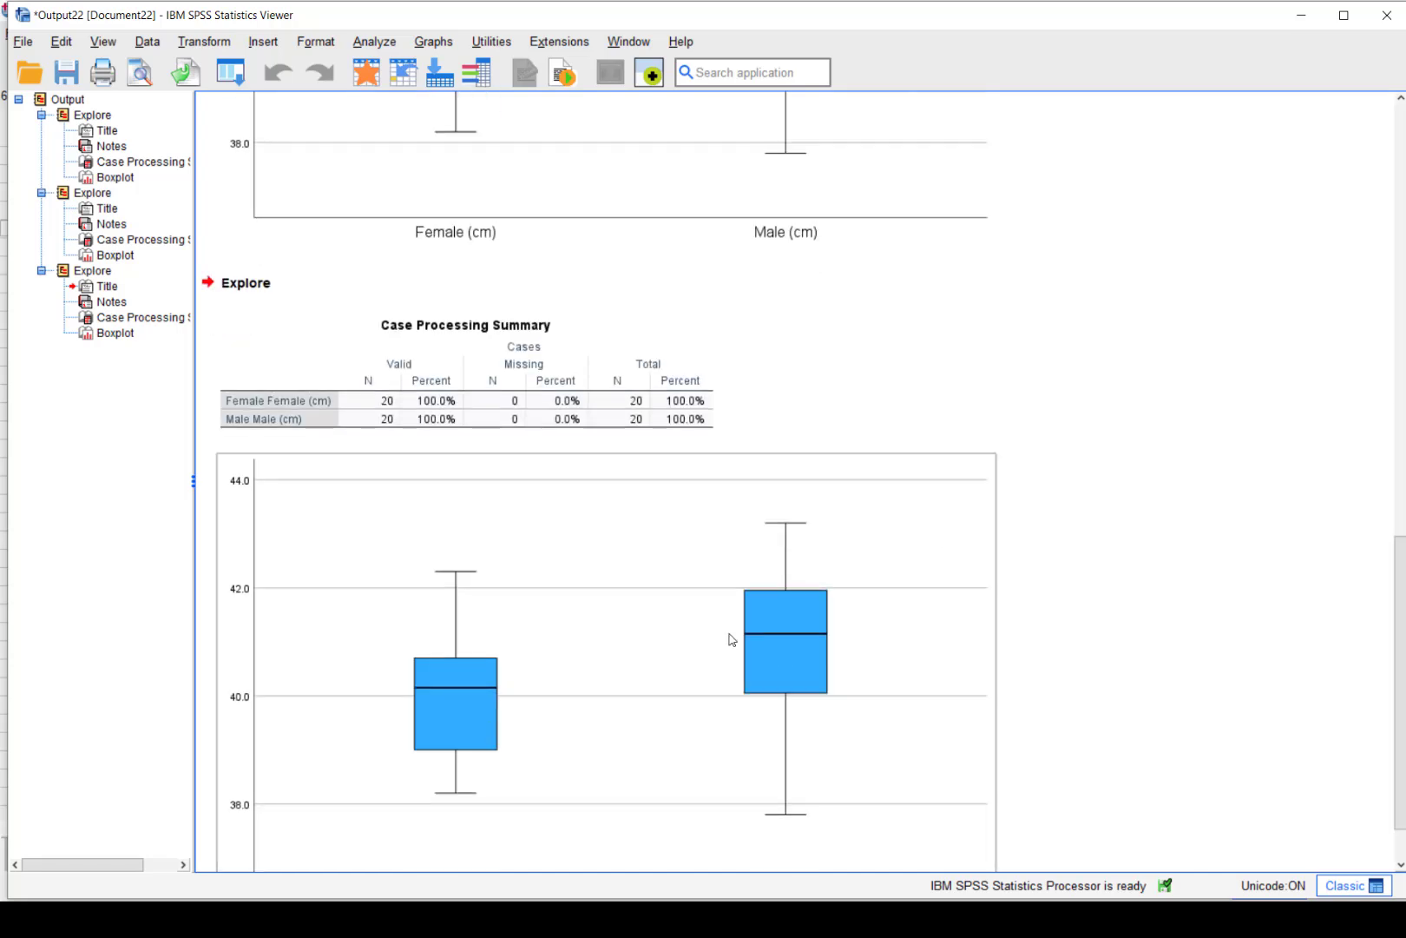